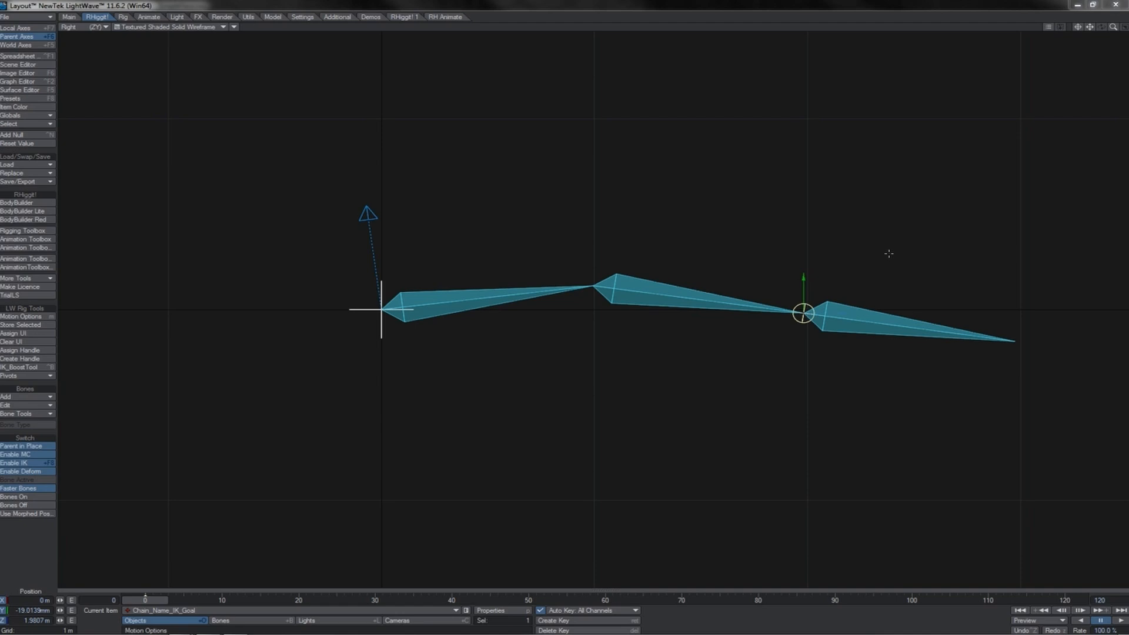
Step: Move Chain_Name_IK_Goal inward and outward in the Right view to test how the three-bone IK chain bends, ending about Z 1.62 m
left_click_drag(889, 253, 719, 246)
left_click_drag(634, 305, 782, 305)
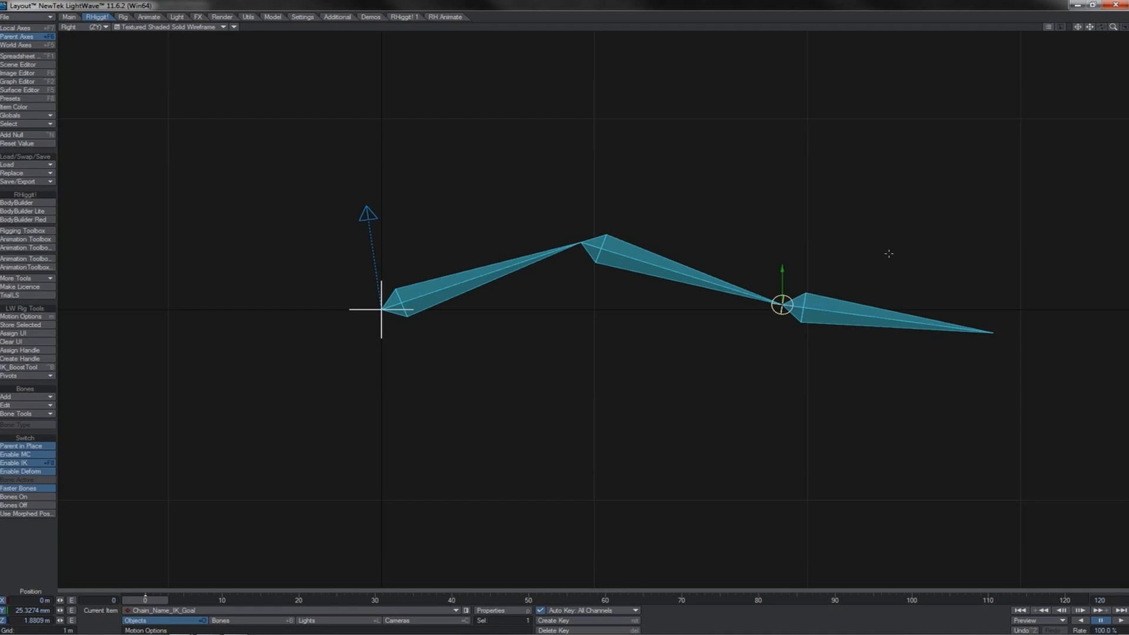
left_click_drag(889, 253, 761, 313)
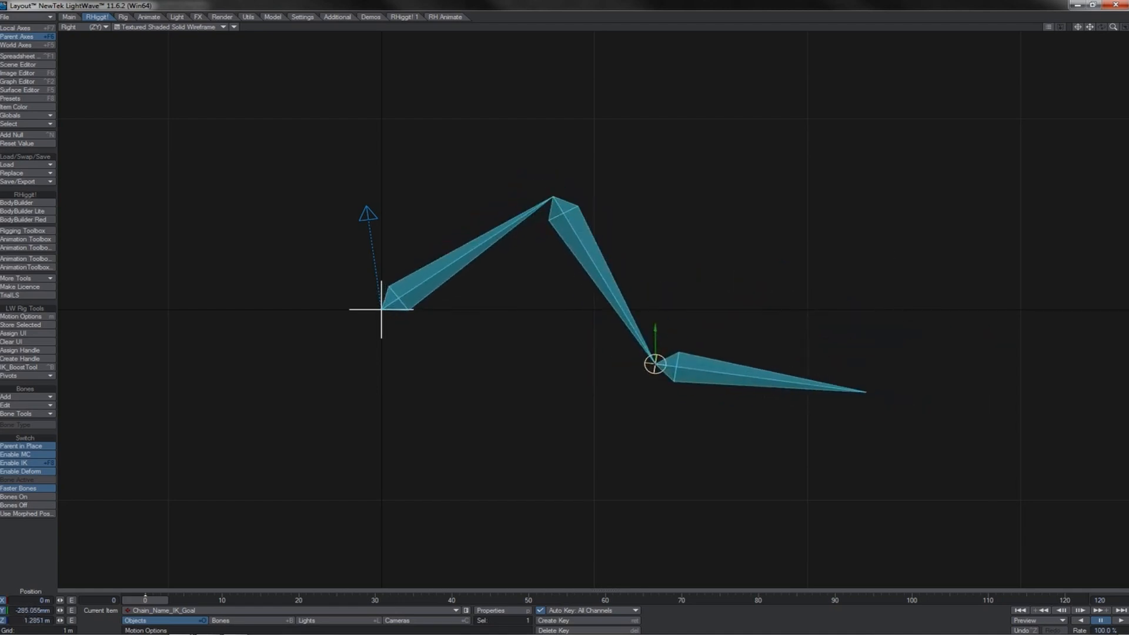
mouse_move(655, 364)
left_mouse_down()
mouse_move(688, 280)
mouse_move(658, 350)
left_mouse_up()
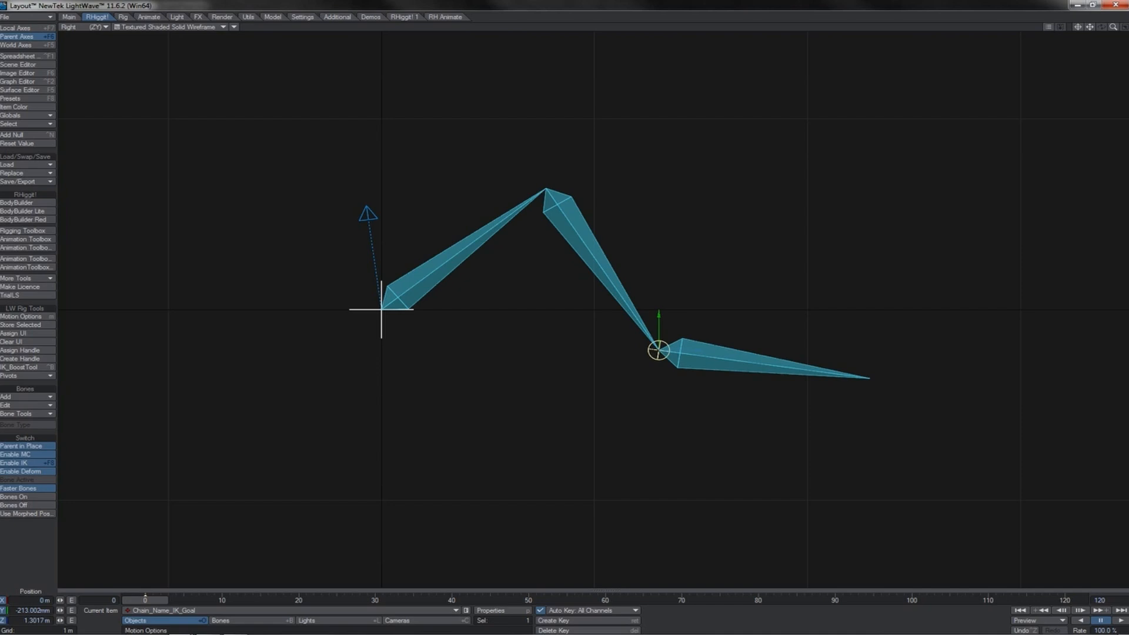
left_click_drag(659, 351, 727, 318)
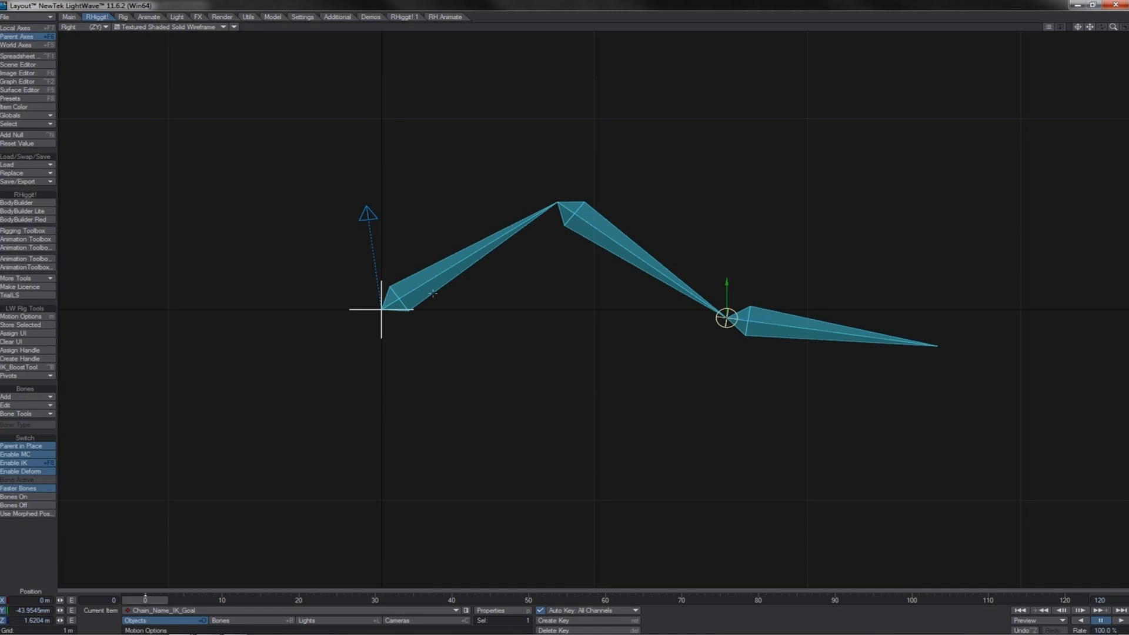
Step: Test the chain's bending by raising the IK goal toward the root, extending it and raising it again, and undo the last move
mouse_move(820, 283)
left_mouse_down()
mouse_move(680, 263)
mouse_move(781, 268)
mouse_move(822, 285)
left_mouse_up()
left_click_drag(725, 317, 658, 264)
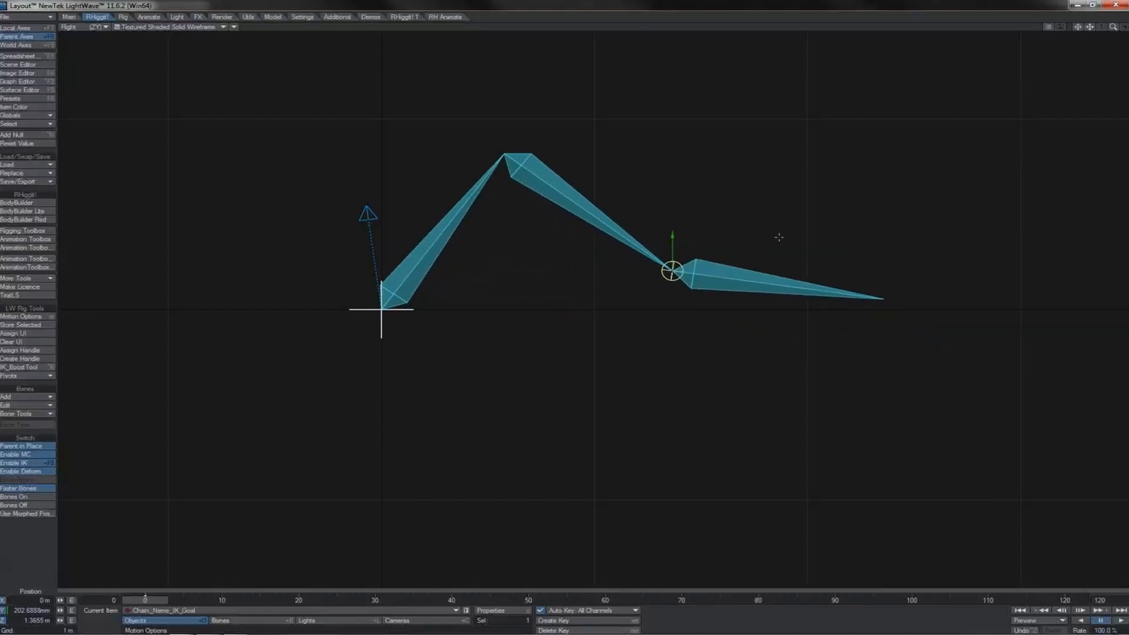
left_click_drag(780, 237, 887, 279)
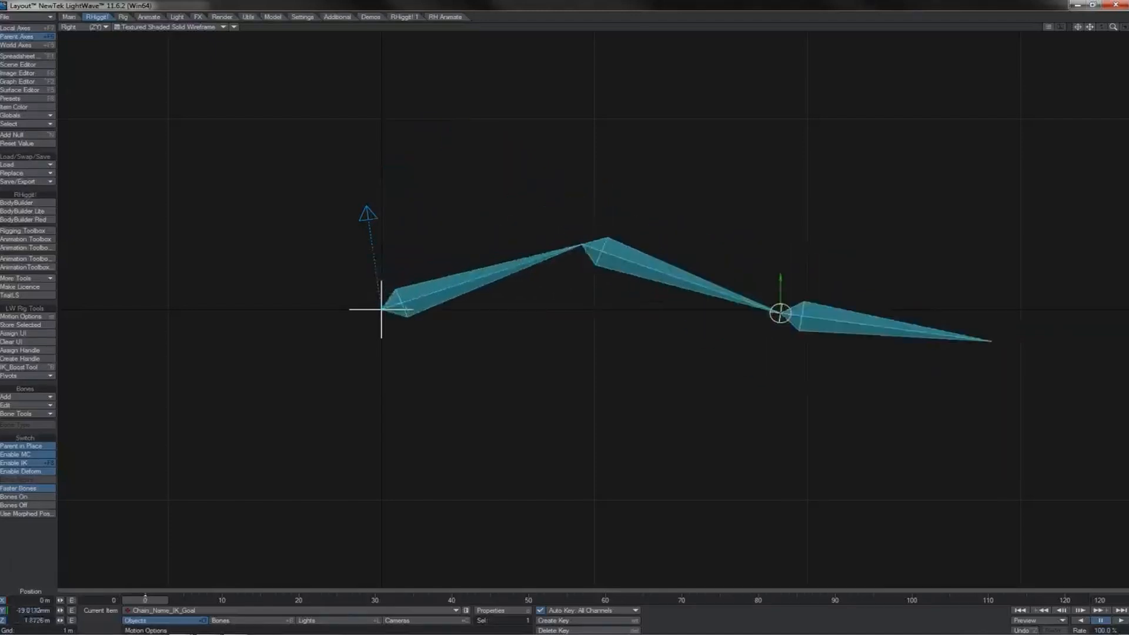
left_click_drag(781, 313, 678, 281)
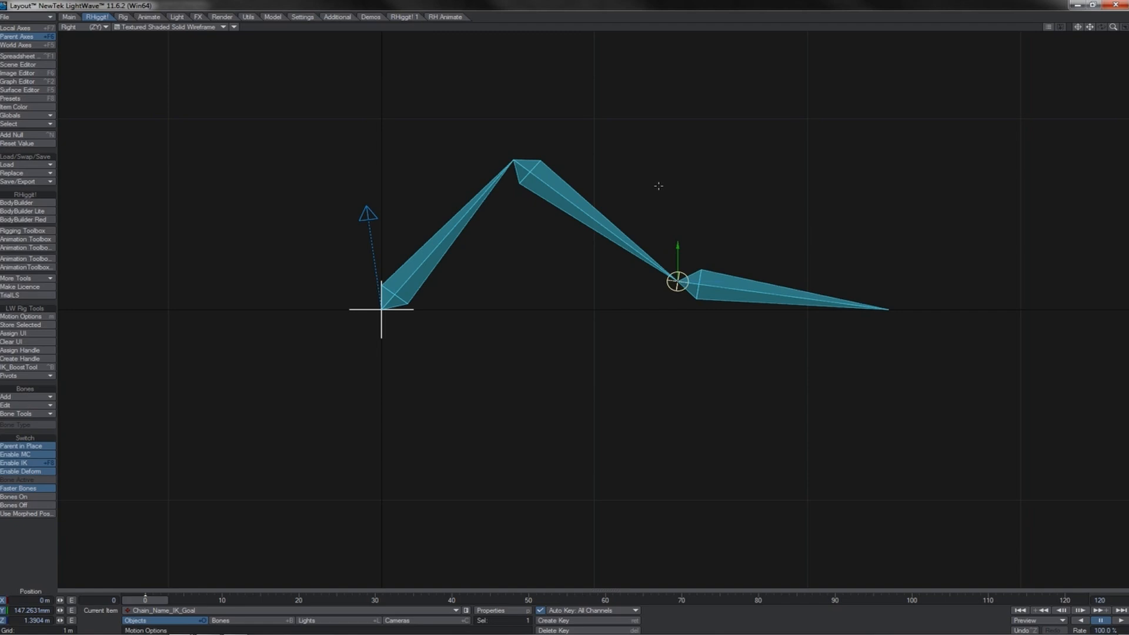
key("ctrl+z")
Step: Test the stretching of the single-bone rig by moving its IK goal up, down, toward the root and away from it
left_click_drag(658, 279, 795, 240)
left_click_drag(732, 270, 719, 385)
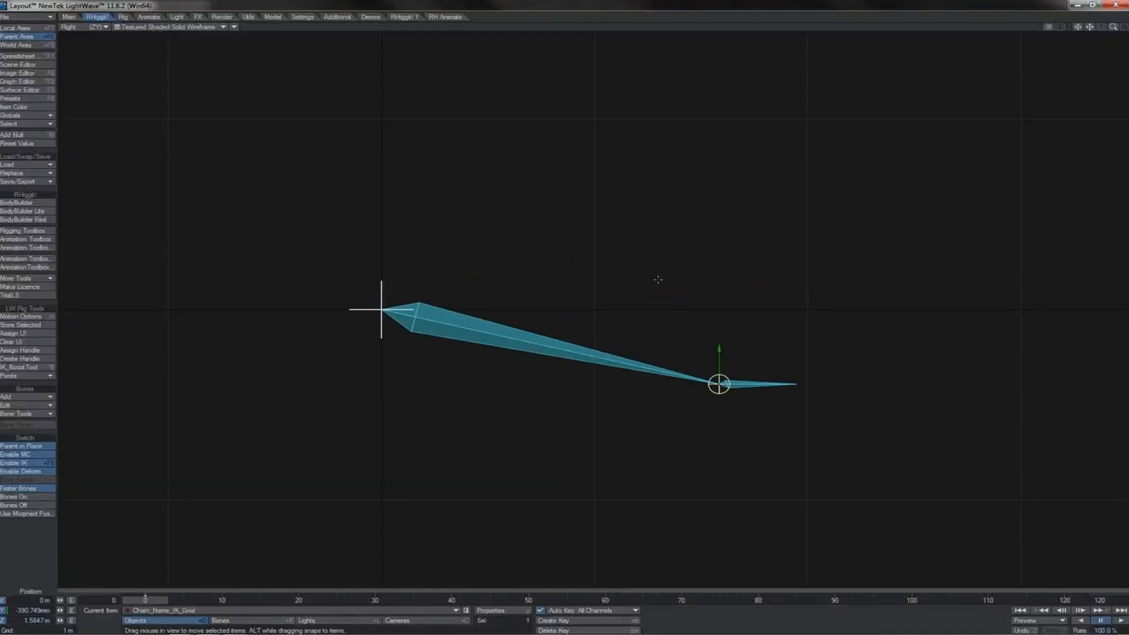
left_click_drag(821, 303, 579, 219)
left_click_drag(476, 301, 691, 172)
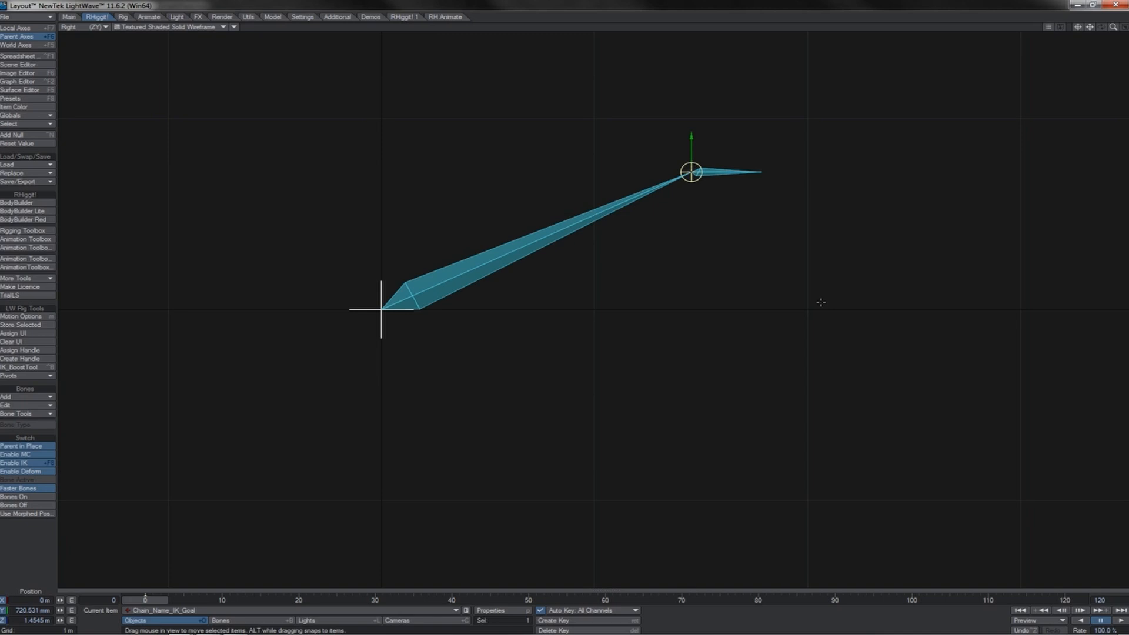
left_click_drag(713, 158, 519, 272)
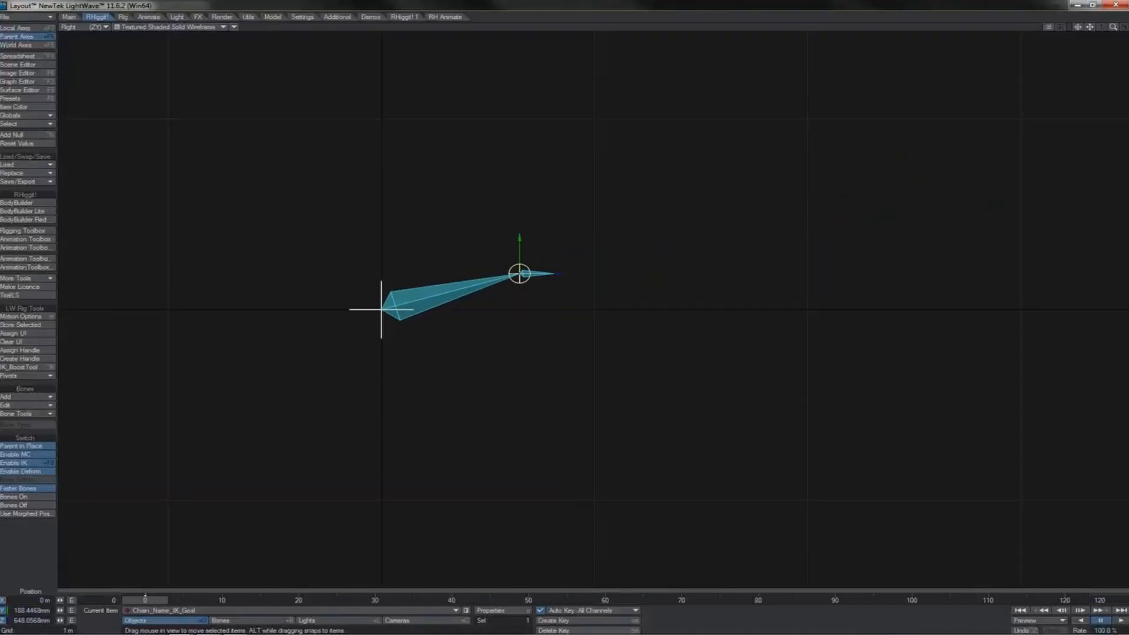
left_click_drag(561, 226, 743, 201)
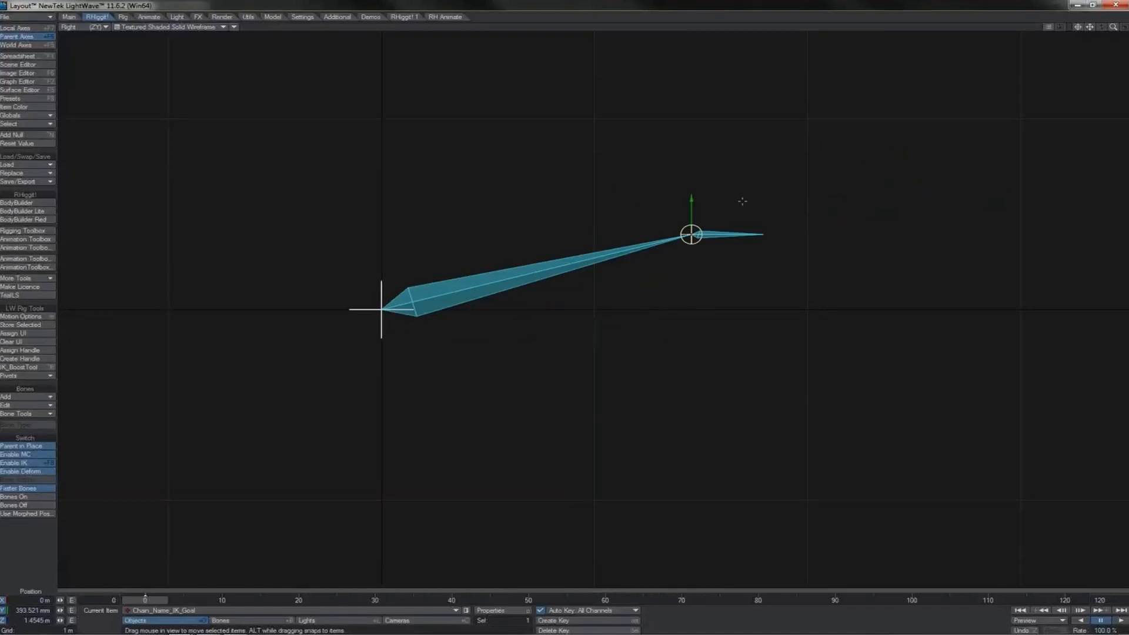
left_click_drag(742, 201, 514, 273)
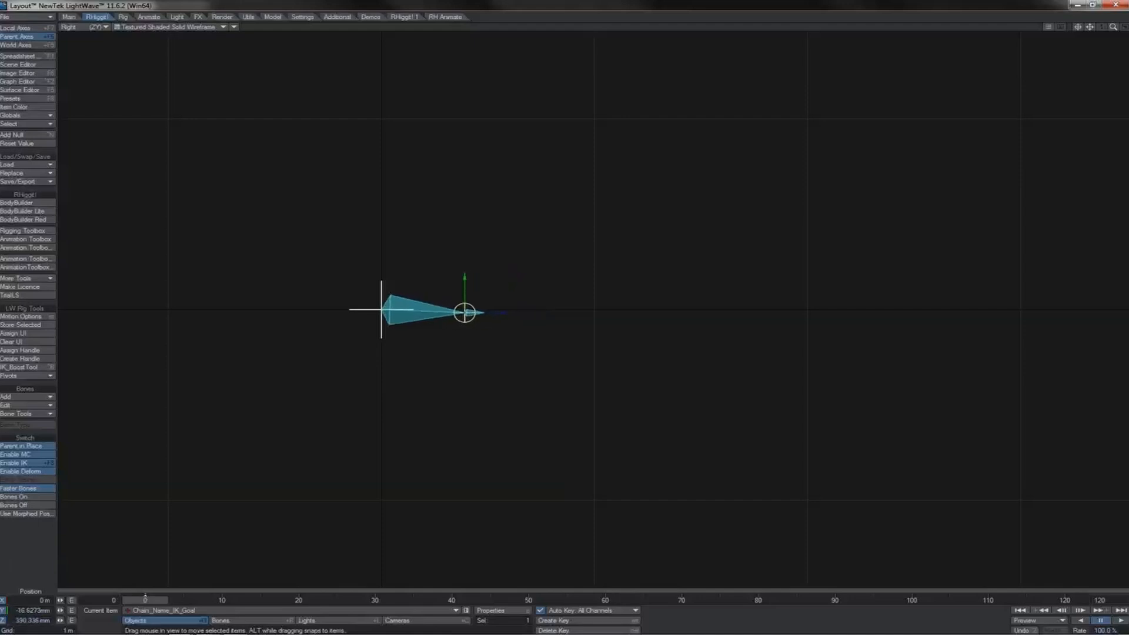
Step: Test the stretchy bone at longer and lower goal positions, ending with the IK goal at about Y 374 mm, Z 1.68 m
left_click_drag(465, 312, 743, 202)
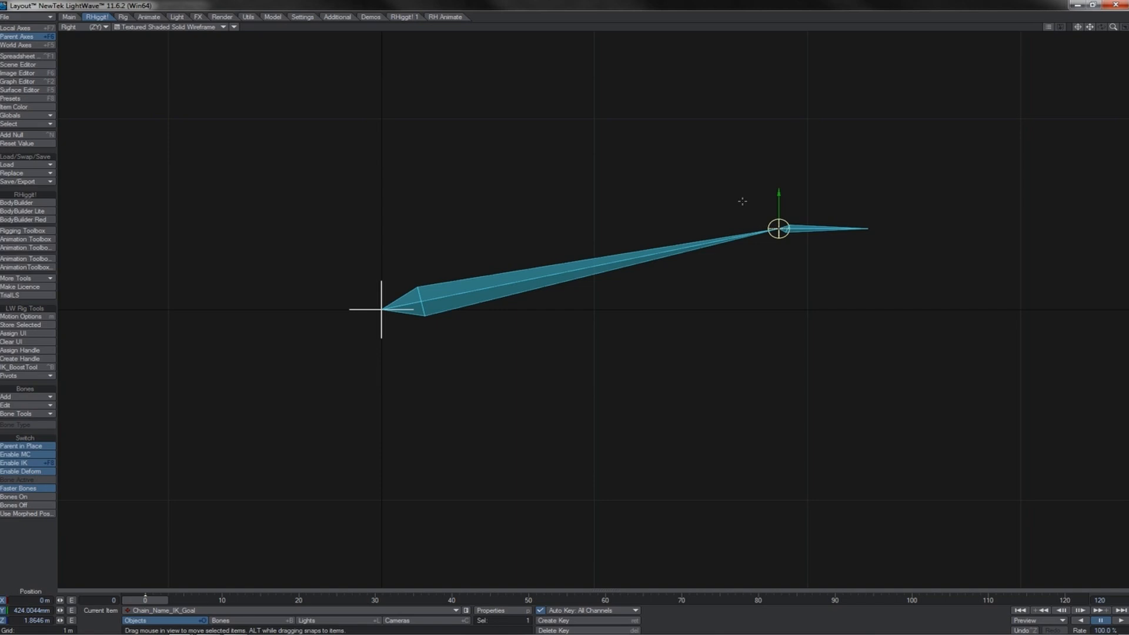
left_click_drag(829, 199, 548, 228)
left_click_drag(497, 256, 650, 399)
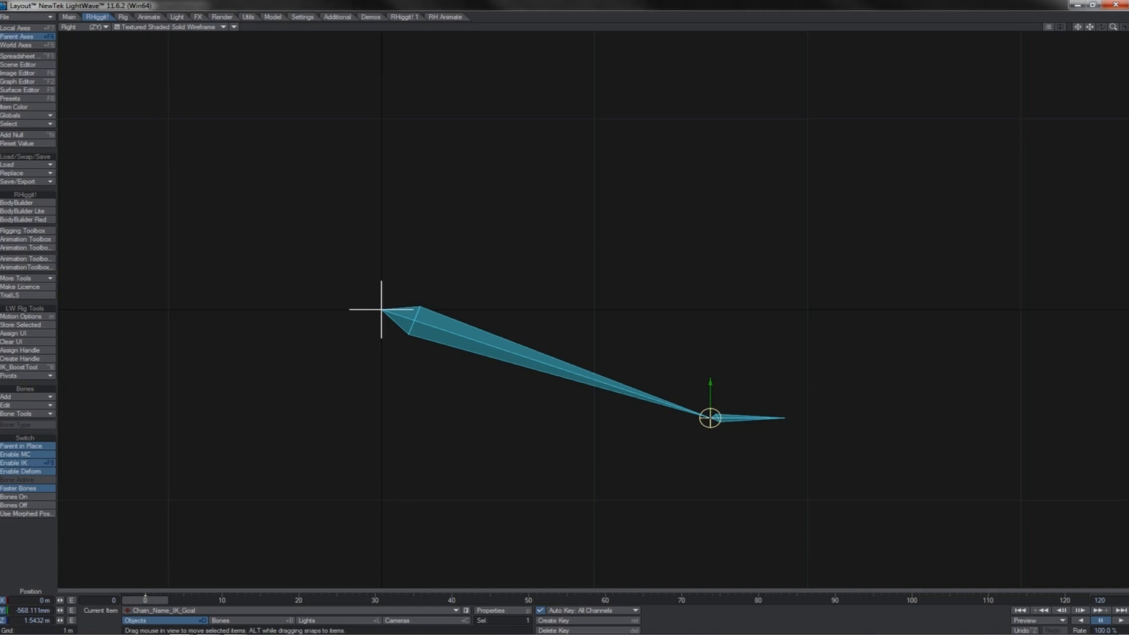
left_click_drag(711, 419, 741, 237)
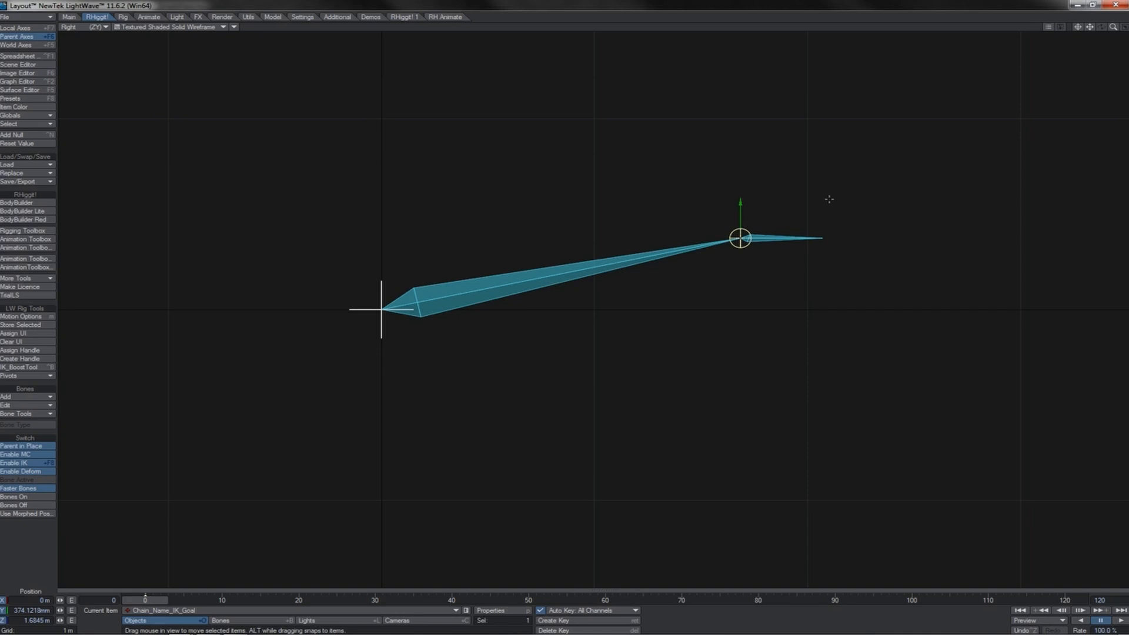
Step: Examine the scale controllers and Scale Item choices in Bone (1)'s motion options, and its channels in the Graph Editor
key("m")
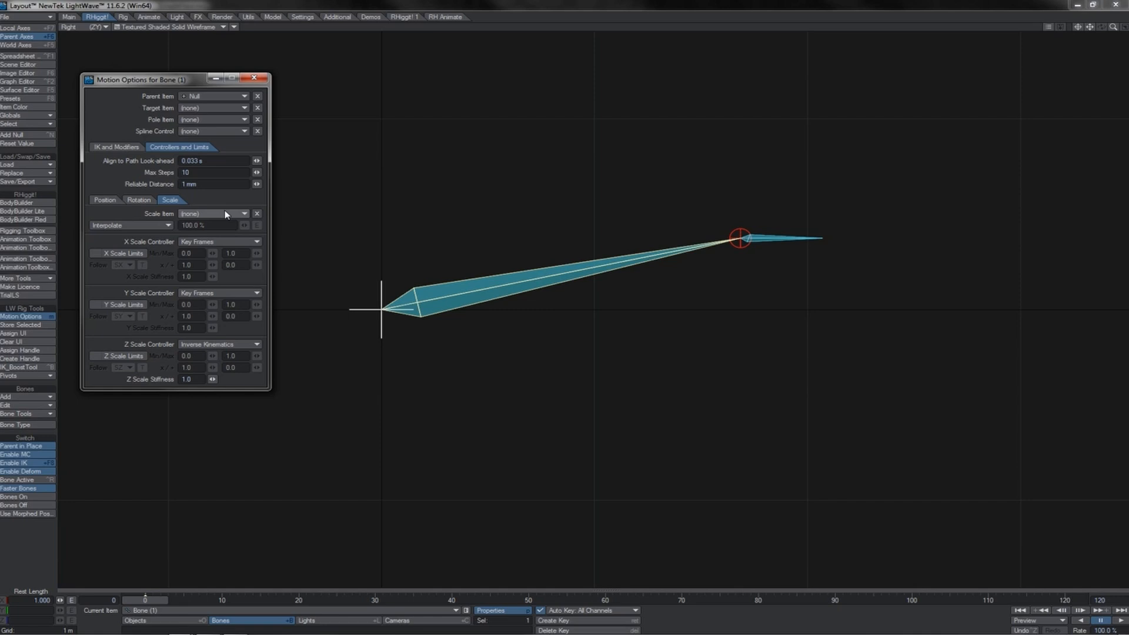
left_click(225, 213)
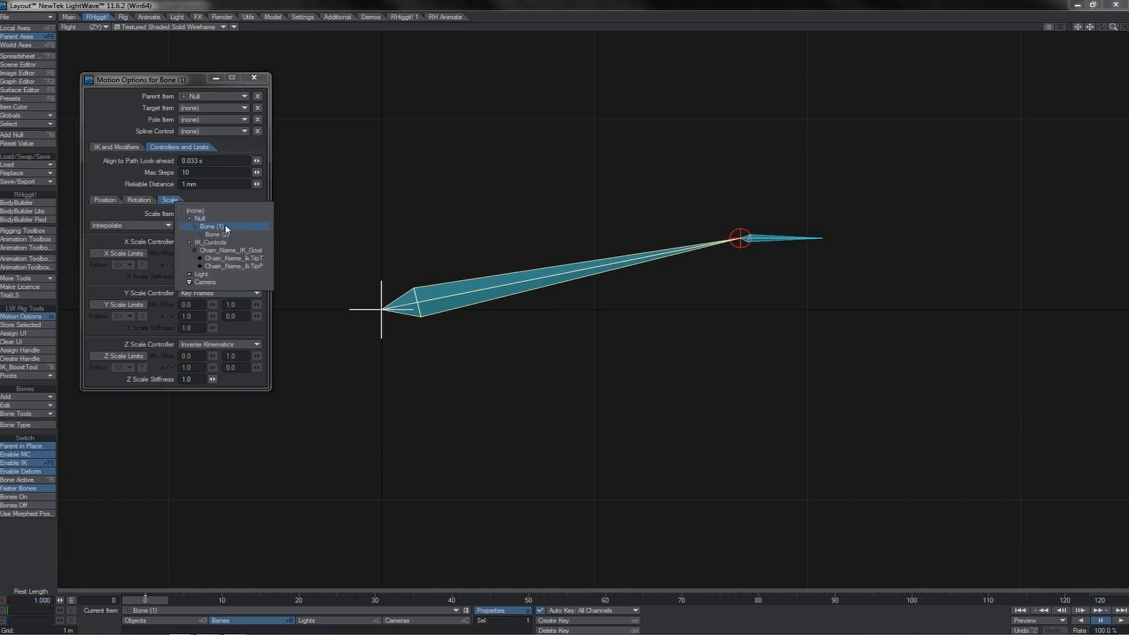
left_click(226, 226)
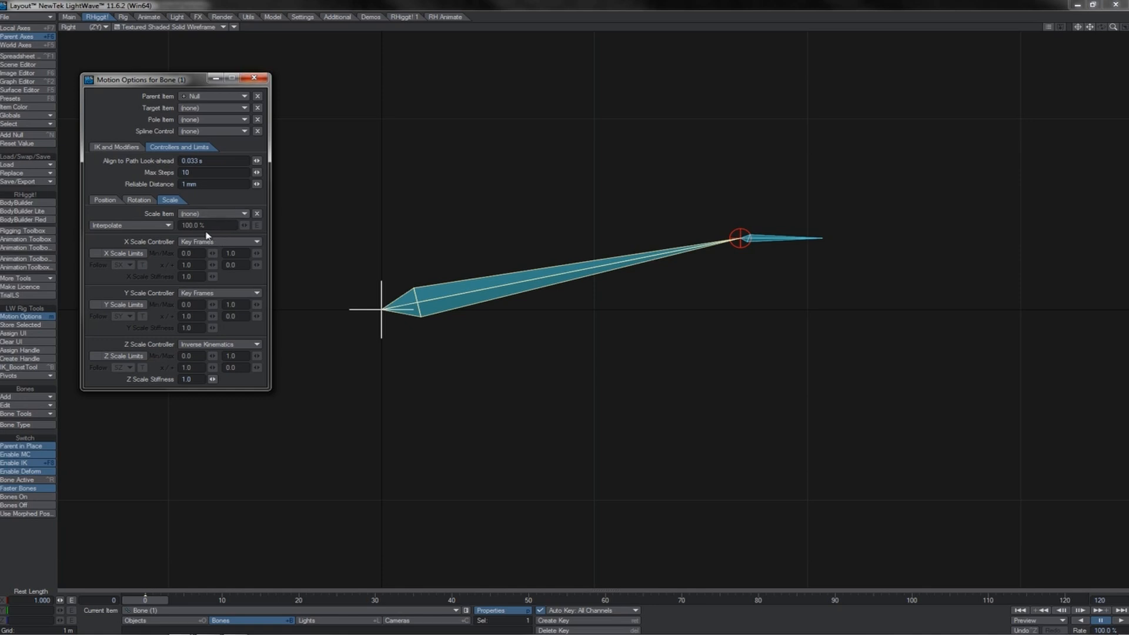
left_click(252, 77)
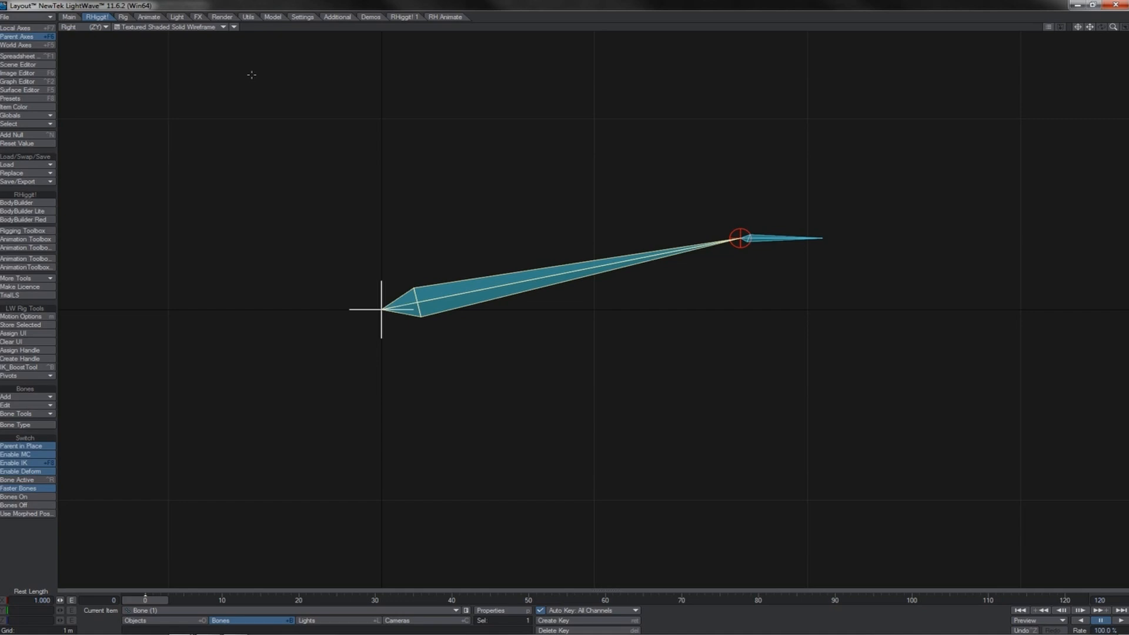
key("ctrl+F2")
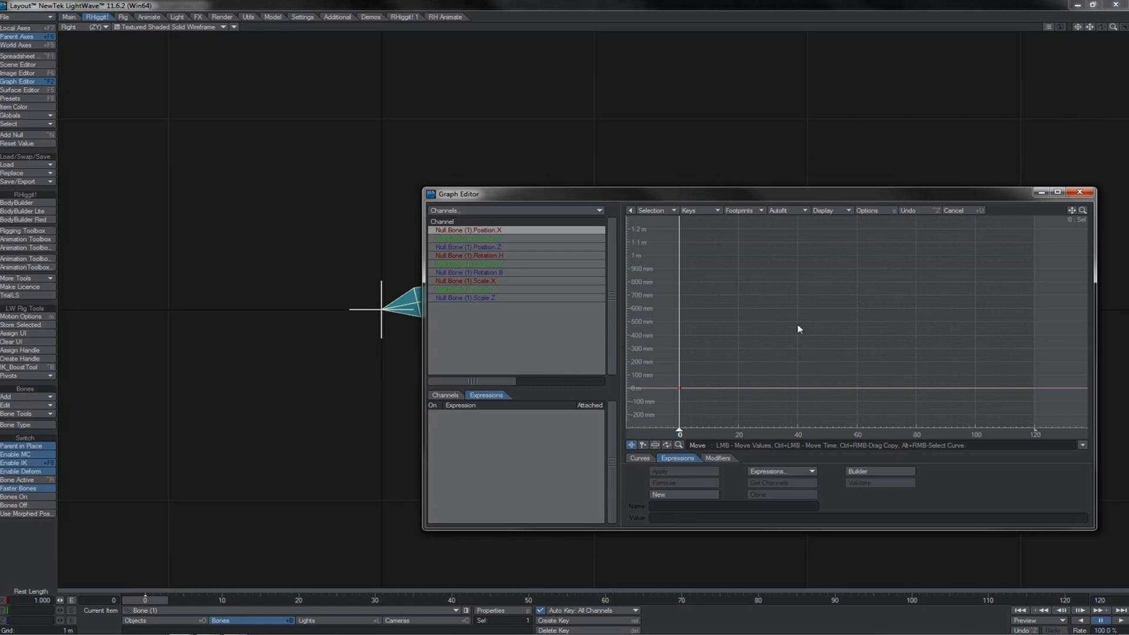
left_click(1079, 192)
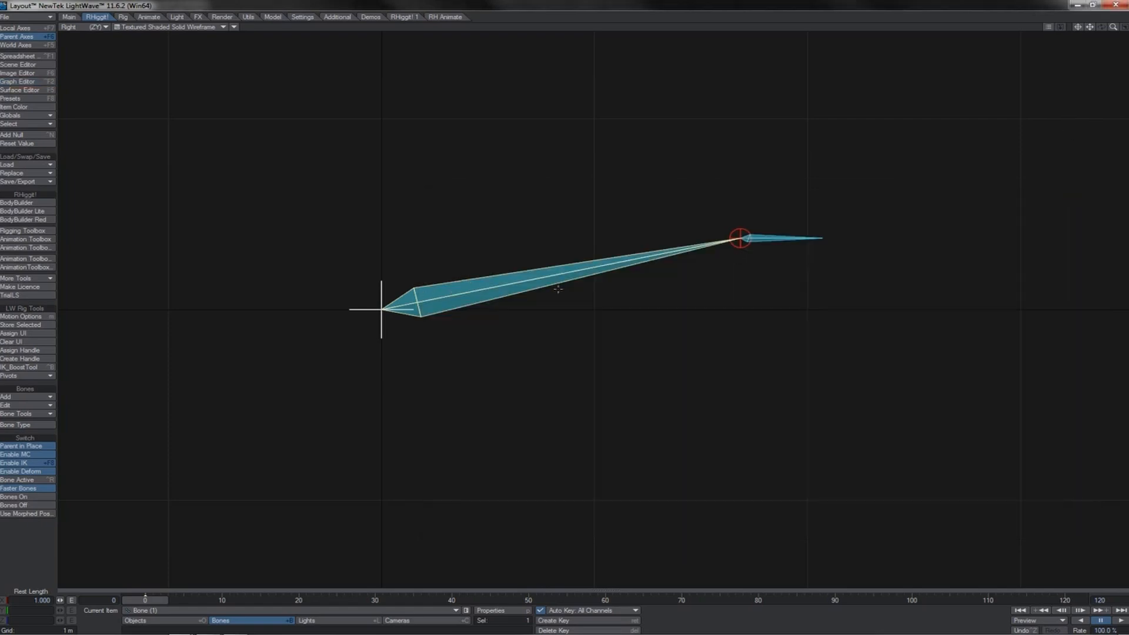
Step: Move the IK goal toward the root to shorten the bone, placing it at about Y -260 mm, Z 654 mm
left_click(739, 236)
left_click_drag(739, 235, 679, 339)
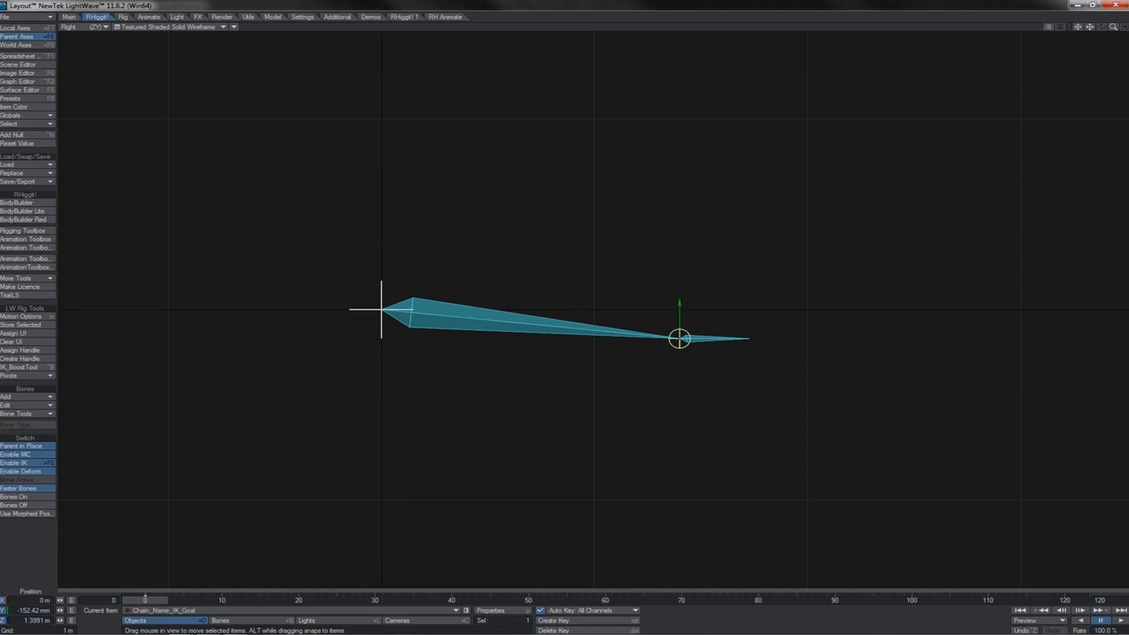
left_click_drag(679, 339, 520, 360)
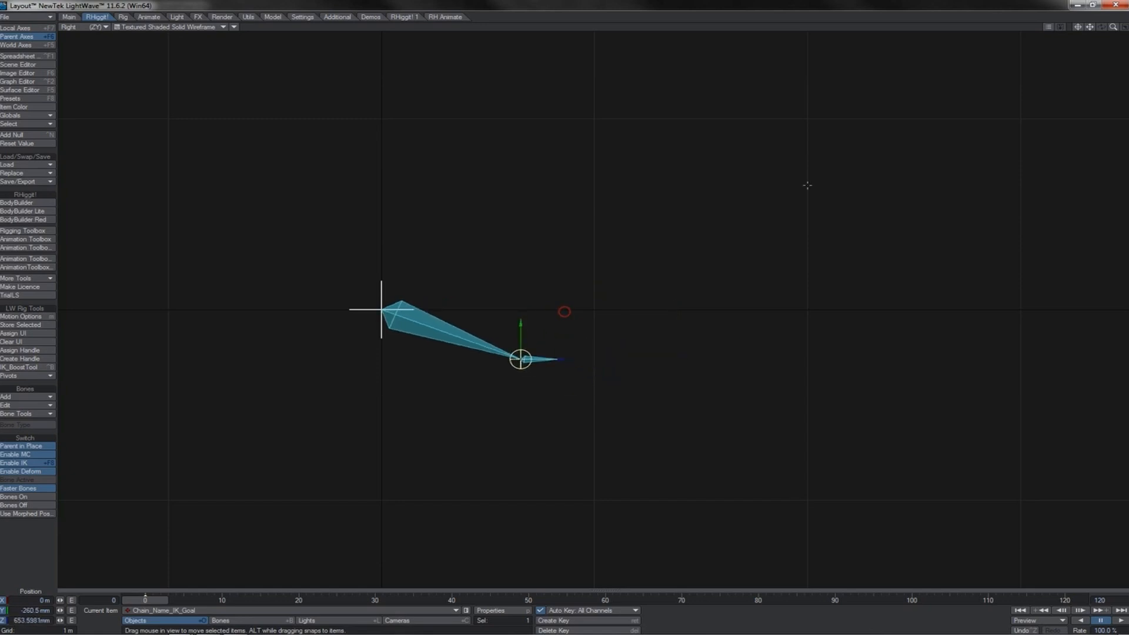
Step: Select Bone (1), activate its stretch values and examine its Scale Z channel in the Graph Editor
key("ctrl+F2")
left_click(432, 321)
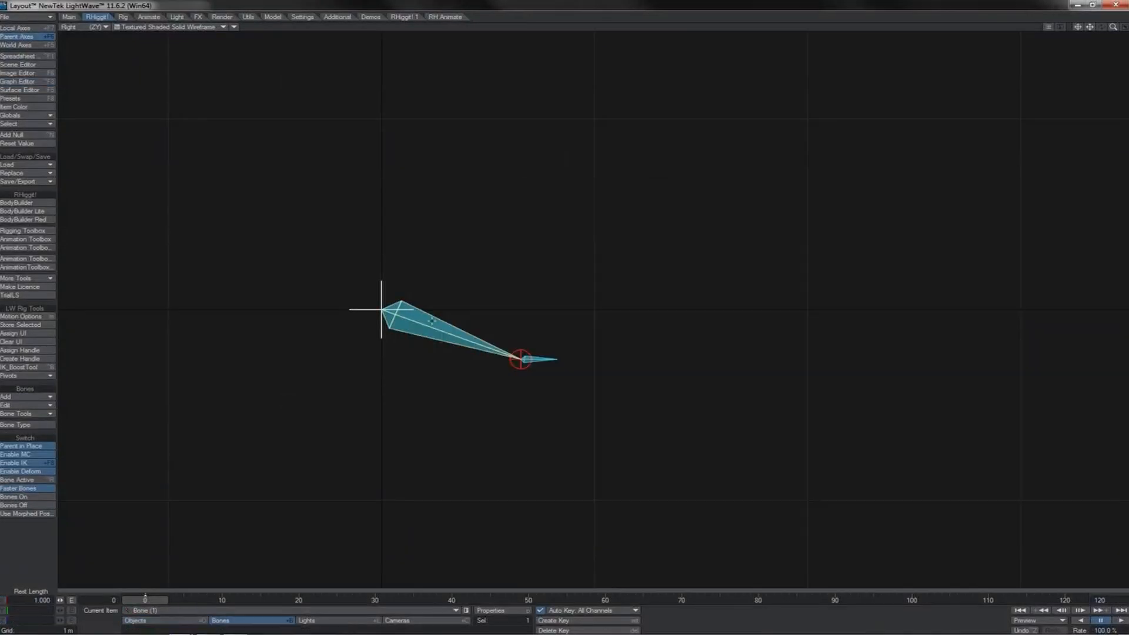
key("h")
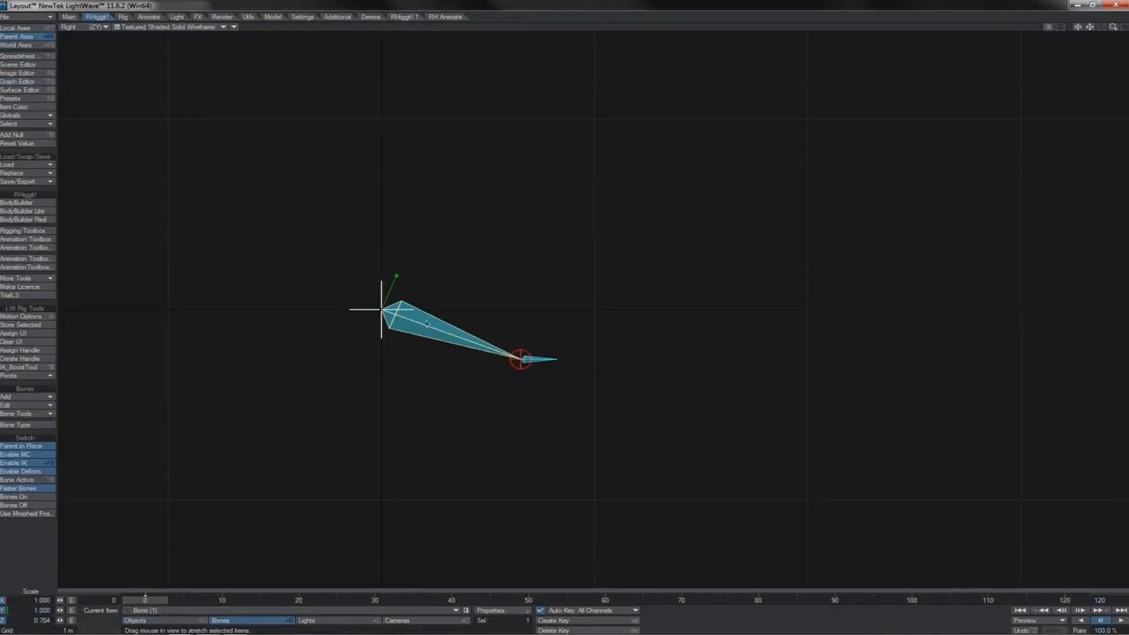
key("ctrl+F2")
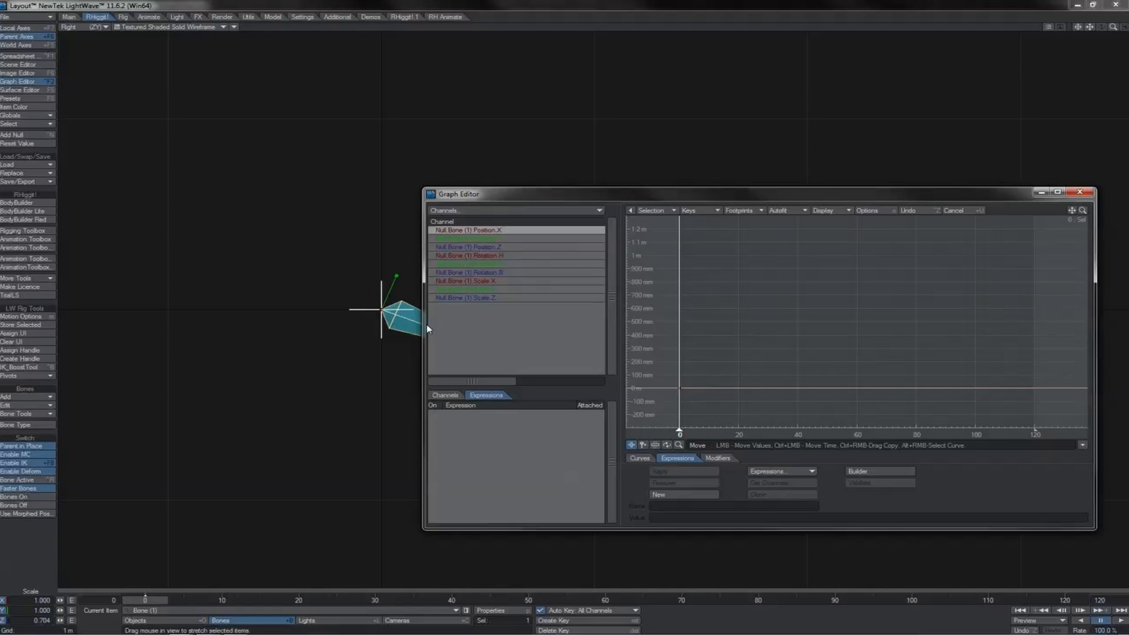
left_click(518, 298)
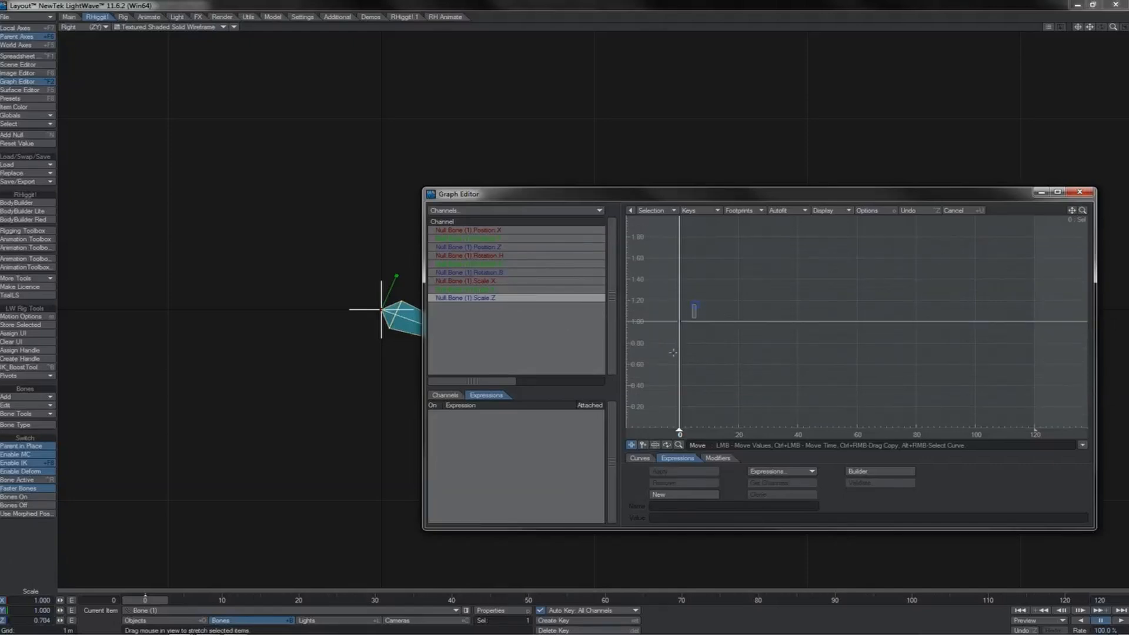
Step: Add a Nodal Motion modifier to Bone (1) and open its node editor with a Bone Info node
key("m")
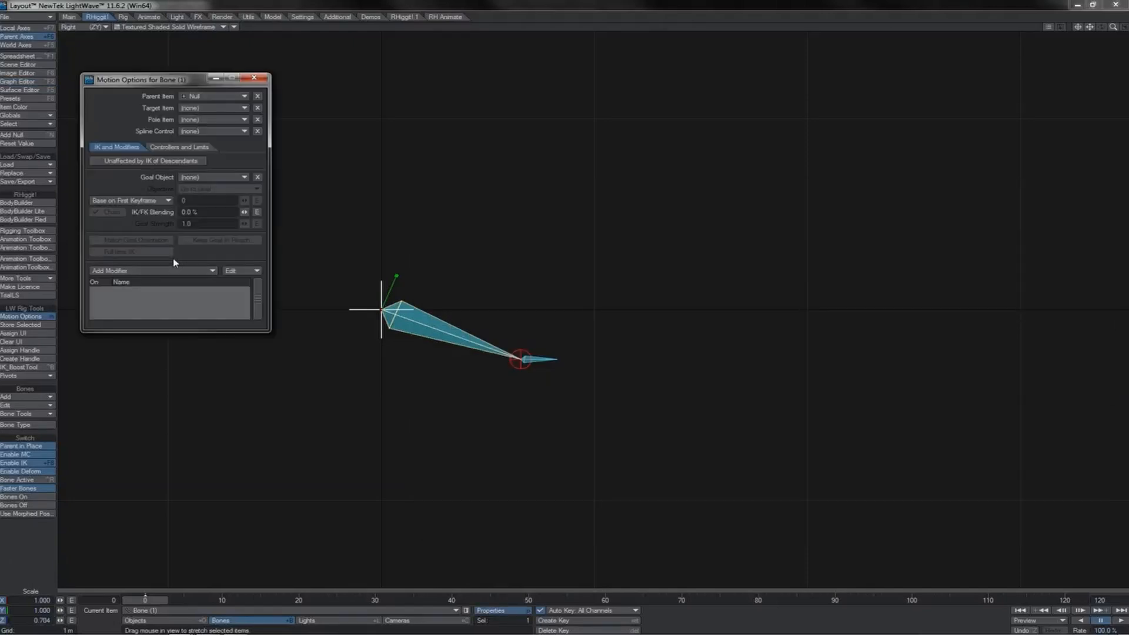
left_click(167, 273)
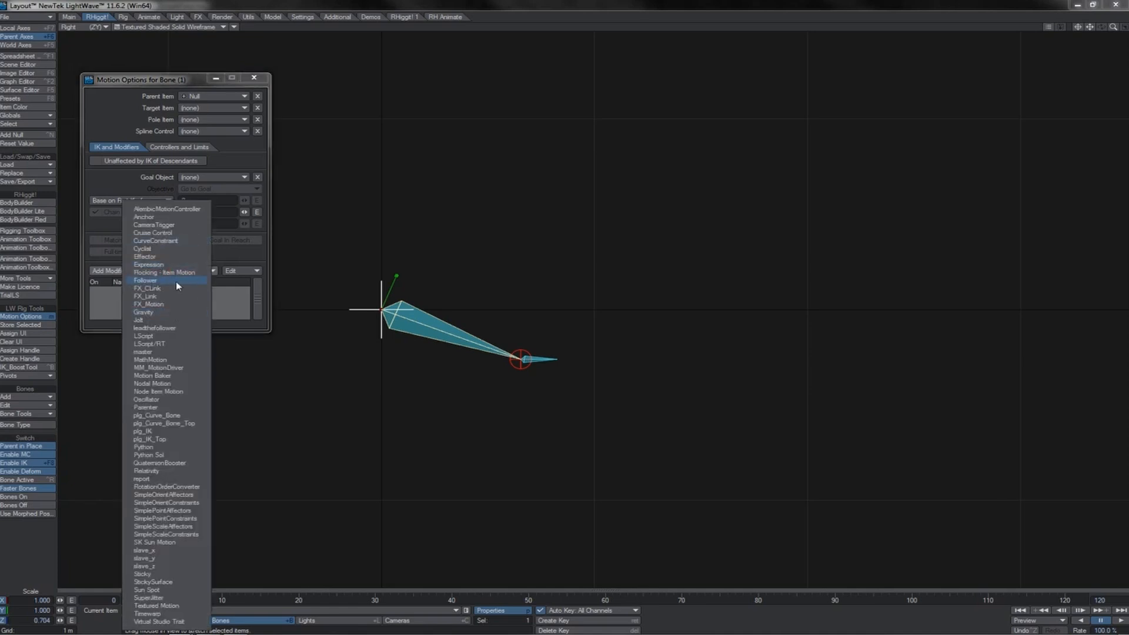
left_click(152, 384)
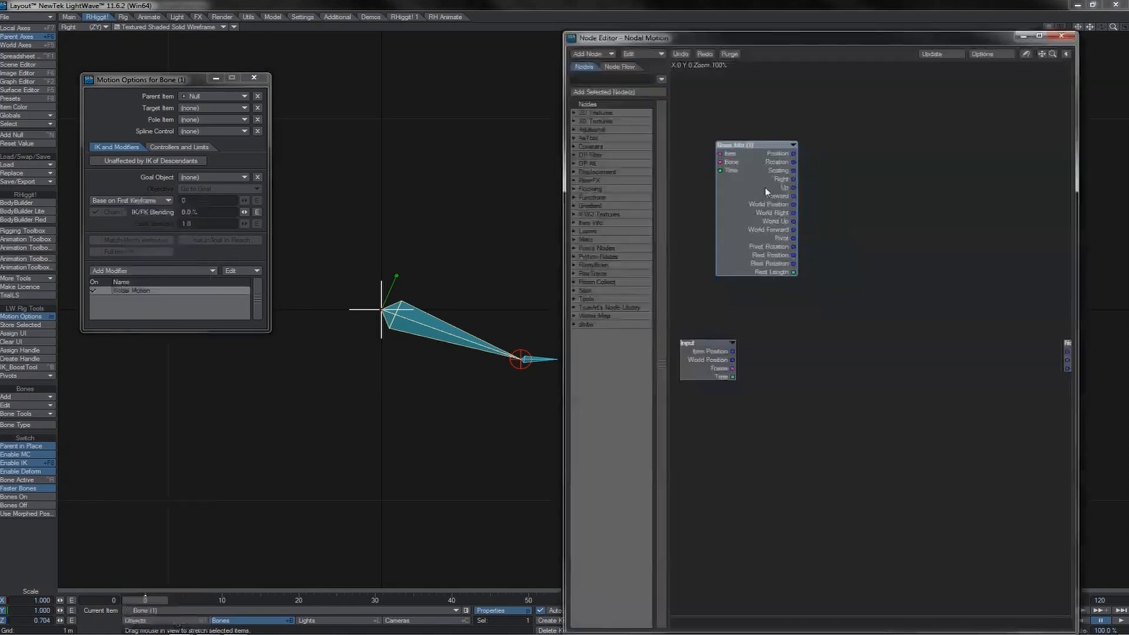
Step: Position the Bone Info node and check its properties and Scaling value, feeding the Scaling output into a Split Vector node
left_click_drag(765, 193, 739, 193)
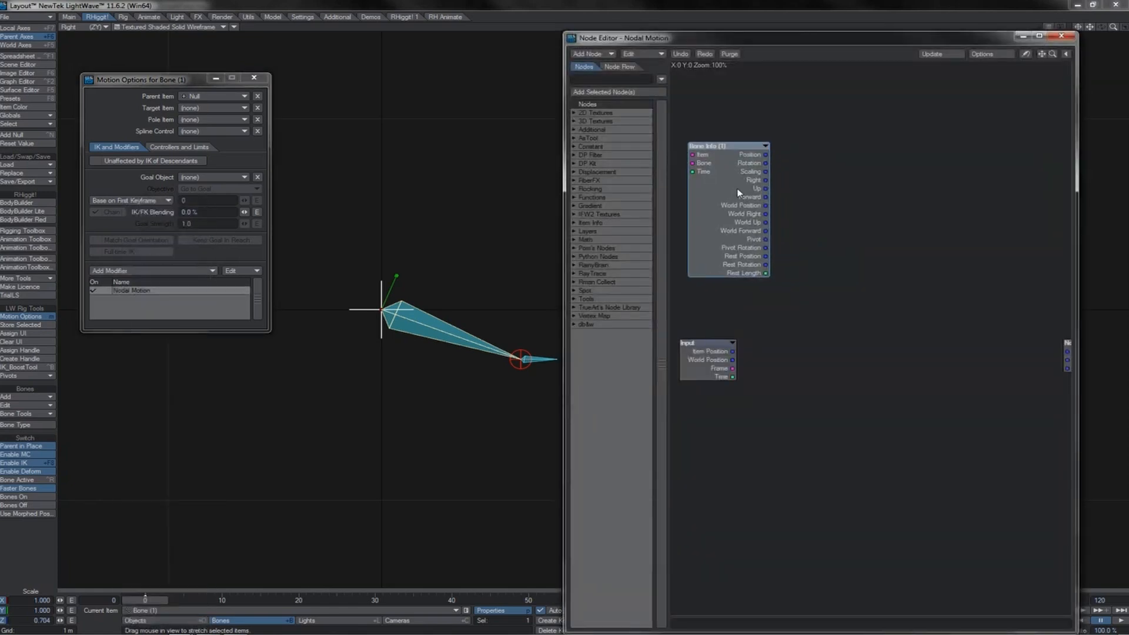
double_click(740, 193)
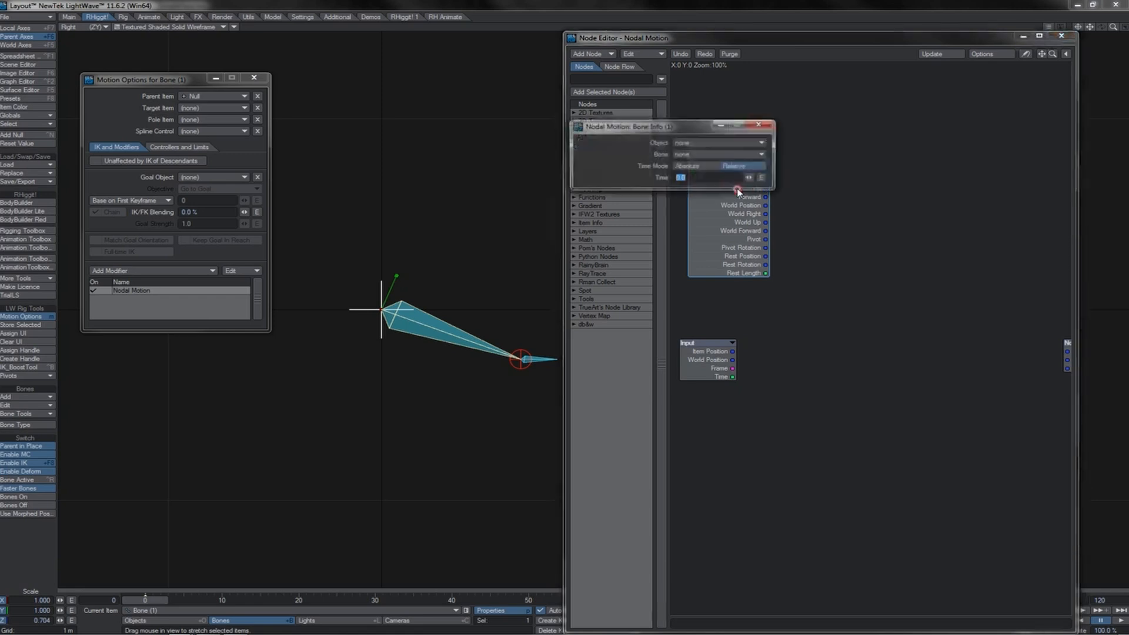
left_click(767, 128)
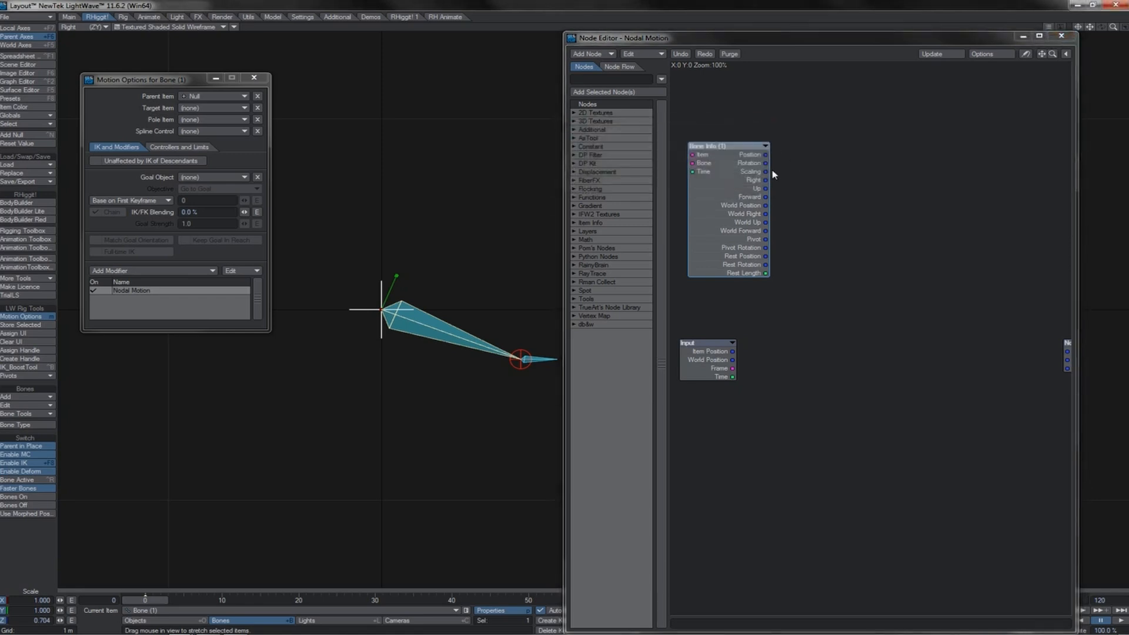
mouse_move(765, 171)
left_mouse_down()
mouse_move(845, 167)
mouse_move(856, 178)
mouse_move(766, 173)
left_mouse_up()
mouse_move(768, 174)
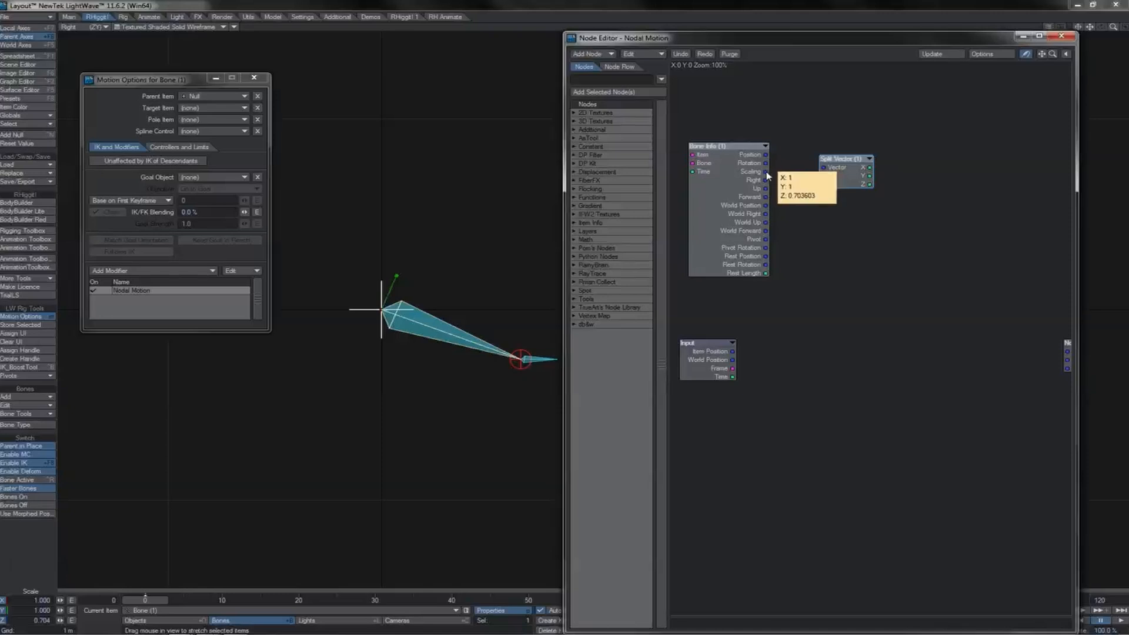
left_click_drag(767, 172, 828, 157)
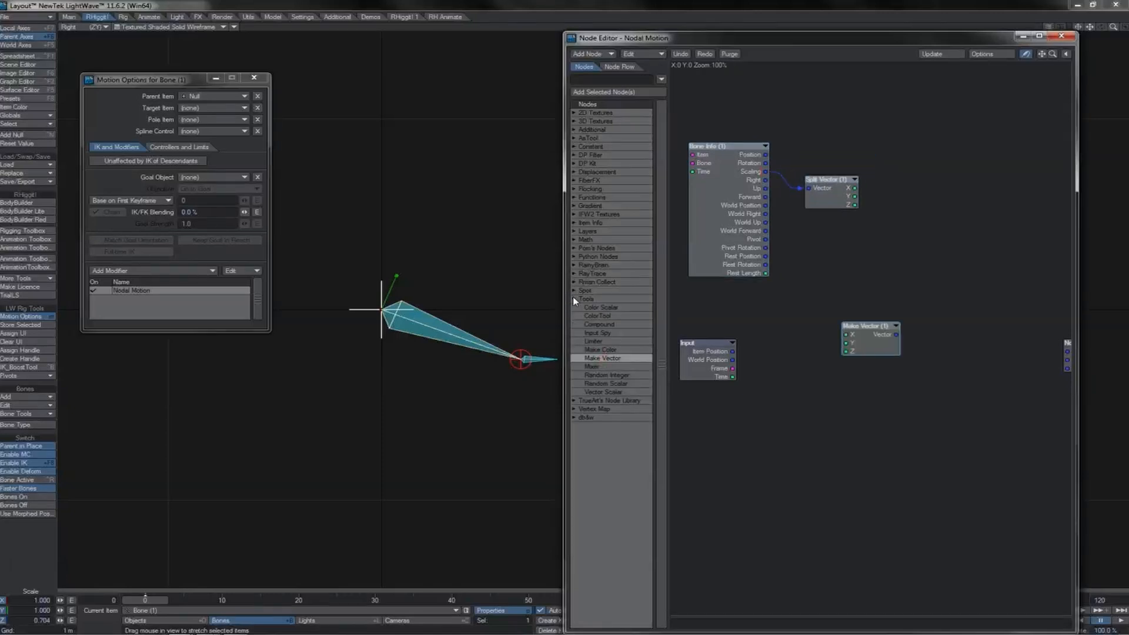
Step: Connect the Make Vector output to NodalMotion's Scale input and feed the Split Vector's Z output into the Make Vector's Z
left_click(573, 298)
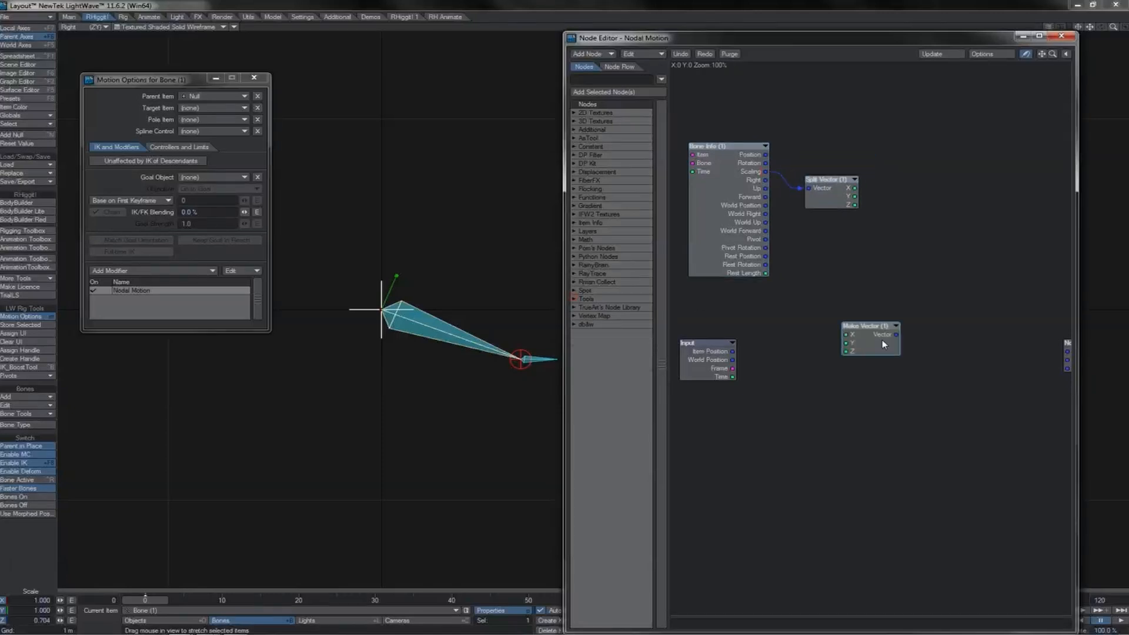
left_click_drag(884, 344, 1068, 369)
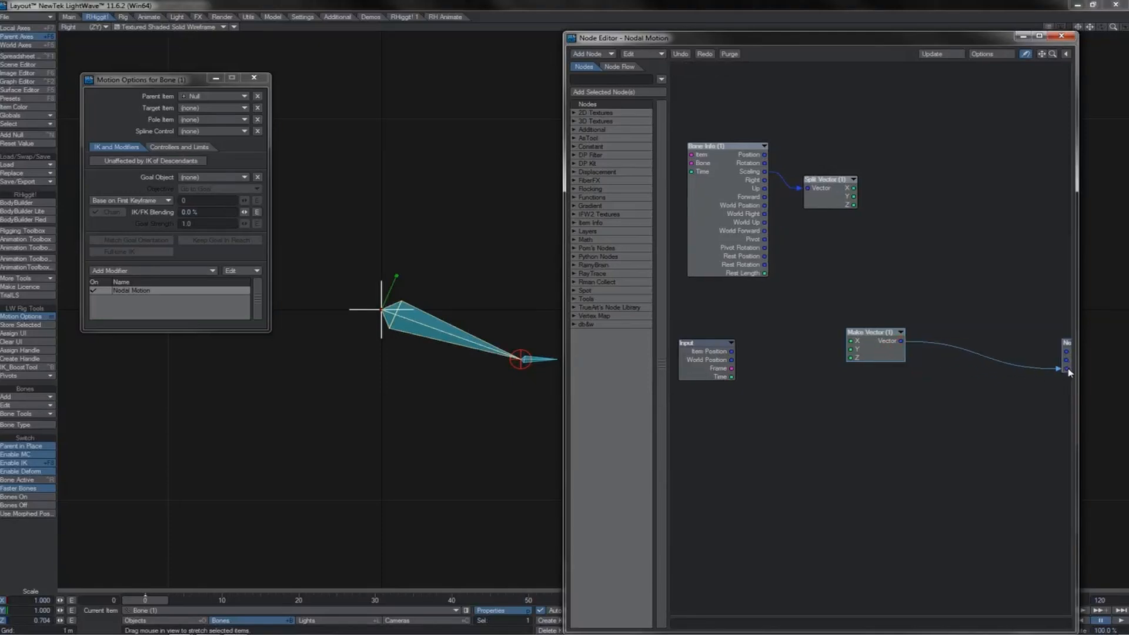
left_click_drag(876, 346, 965, 339)
left_click_drag(854, 204, 940, 349)
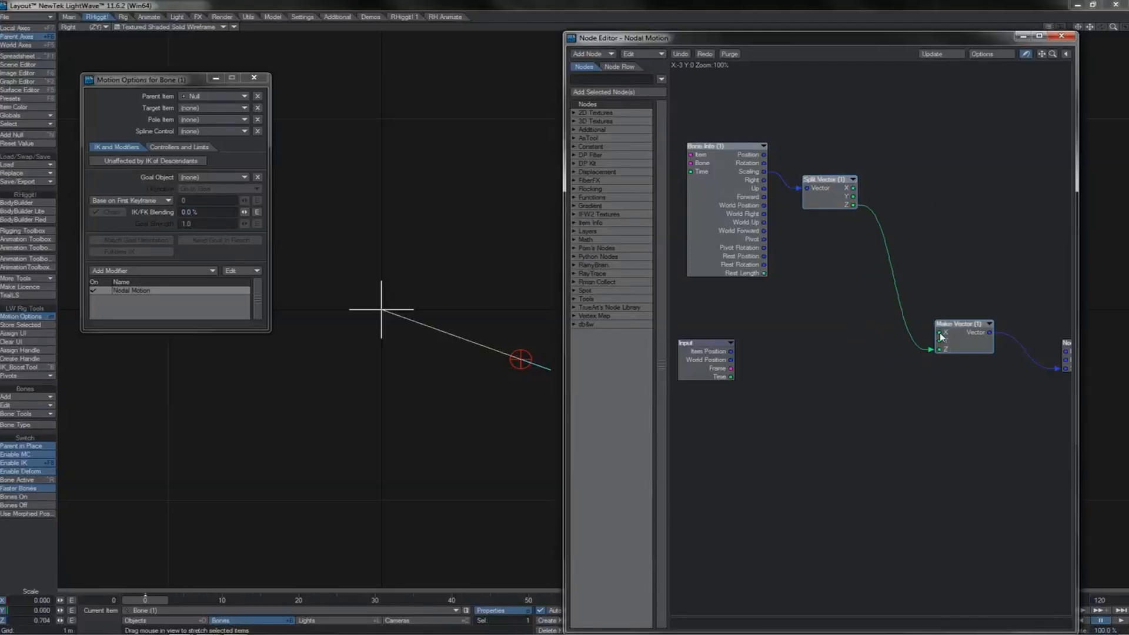
Step: Check the Make Vector node's X and Y values and inspect the Split Vector's Z output
double_click(958, 325)
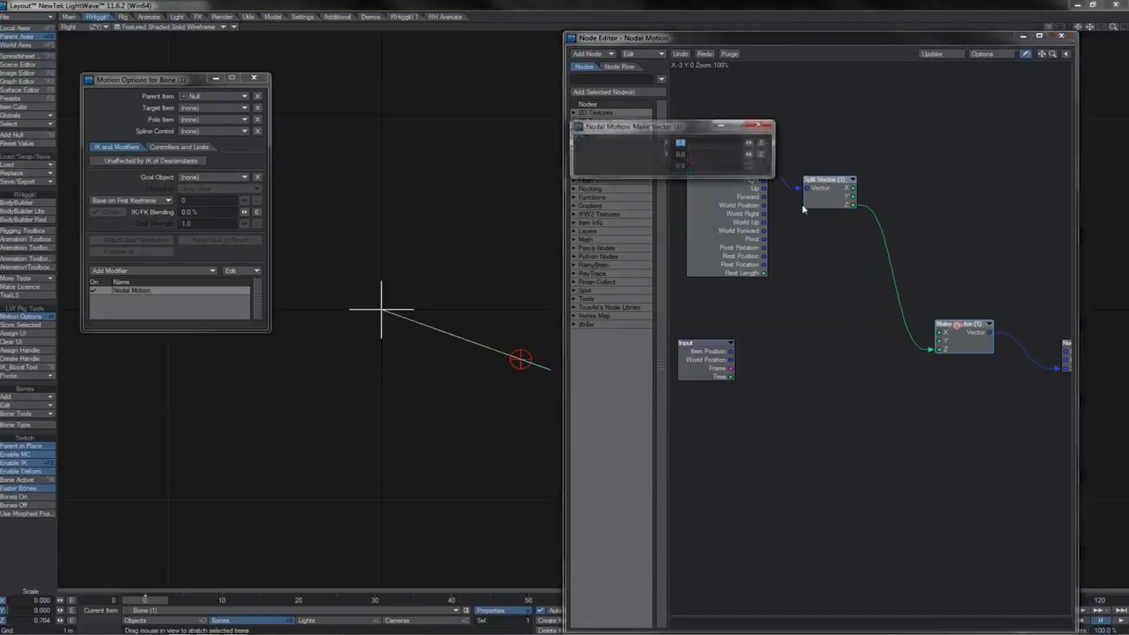
left_click(760, 125)
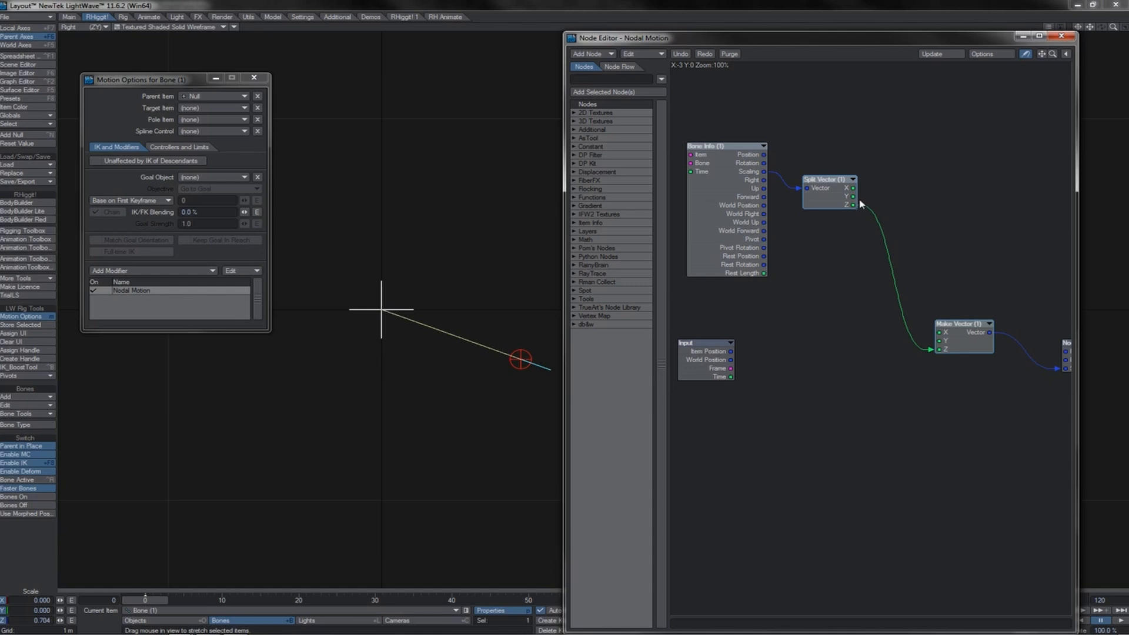
mouse_move(856, 207)
left_click_drag(854, 206, 818, 258)
left_click_drag(818, 258, 819, 259)
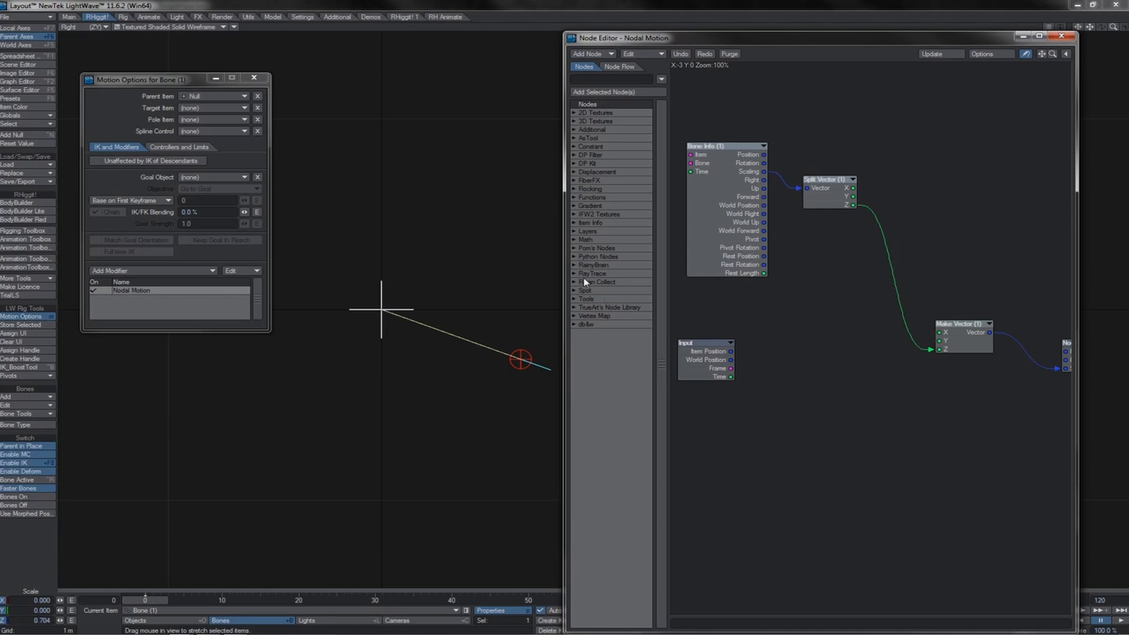
Step: Add scalar Pow and Divide math nodes and place the Pow node between the Split Vector and Divide nodes
left_click(586, 239)
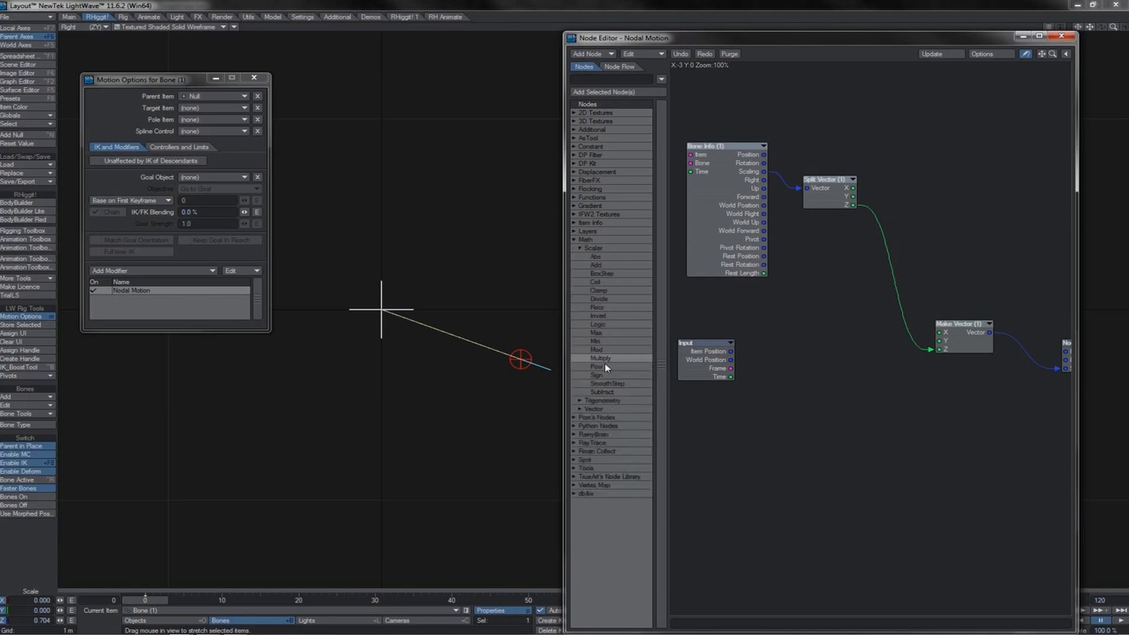
left_click(606, 366)
double_click(606, 366)
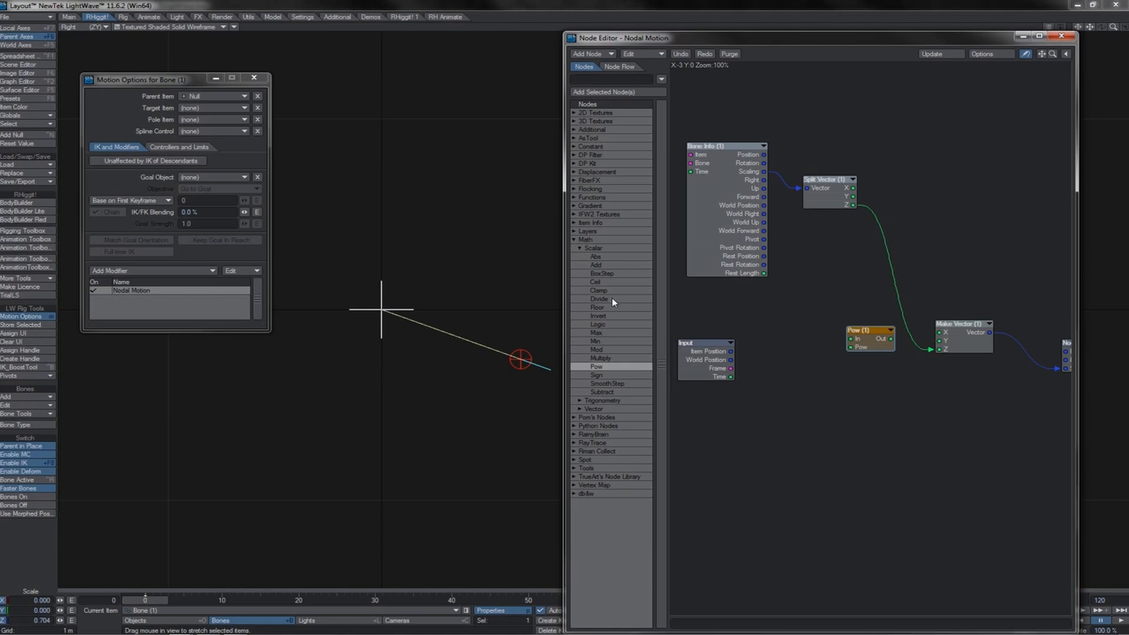
left_click_drag(864, 319, 864, 272)
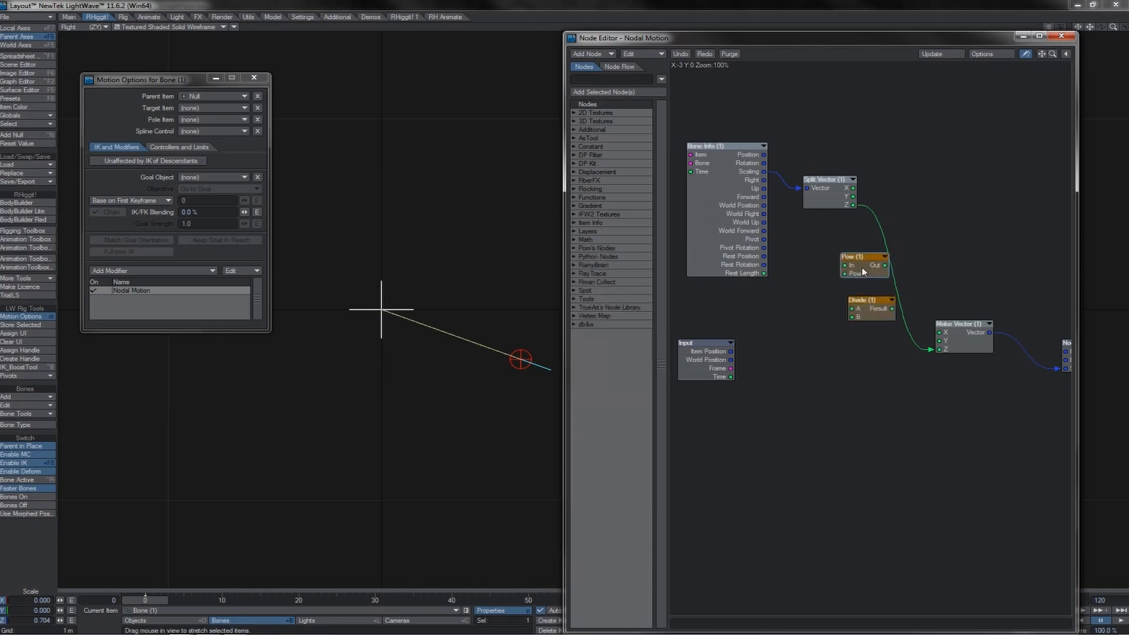
Step: Feed the Split Vector's Z into the Pow node, set its power to 0.5, and set Divide's A value to 1
left_click_drag(854, 204, 843, 266)
double_click(854, 262)
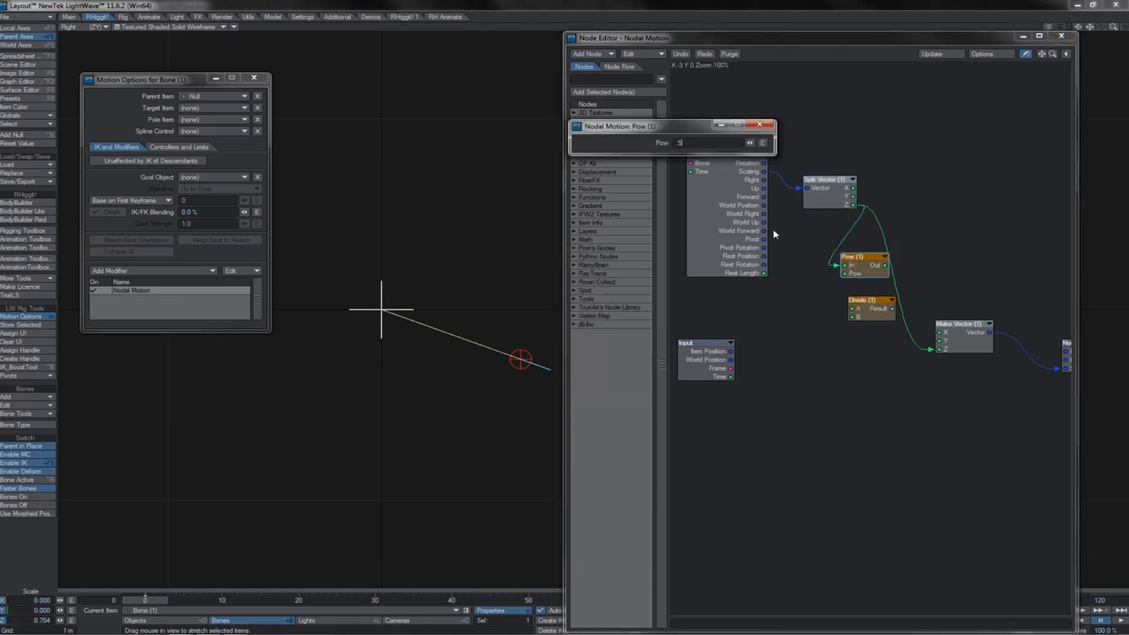
double_click(871, 302)
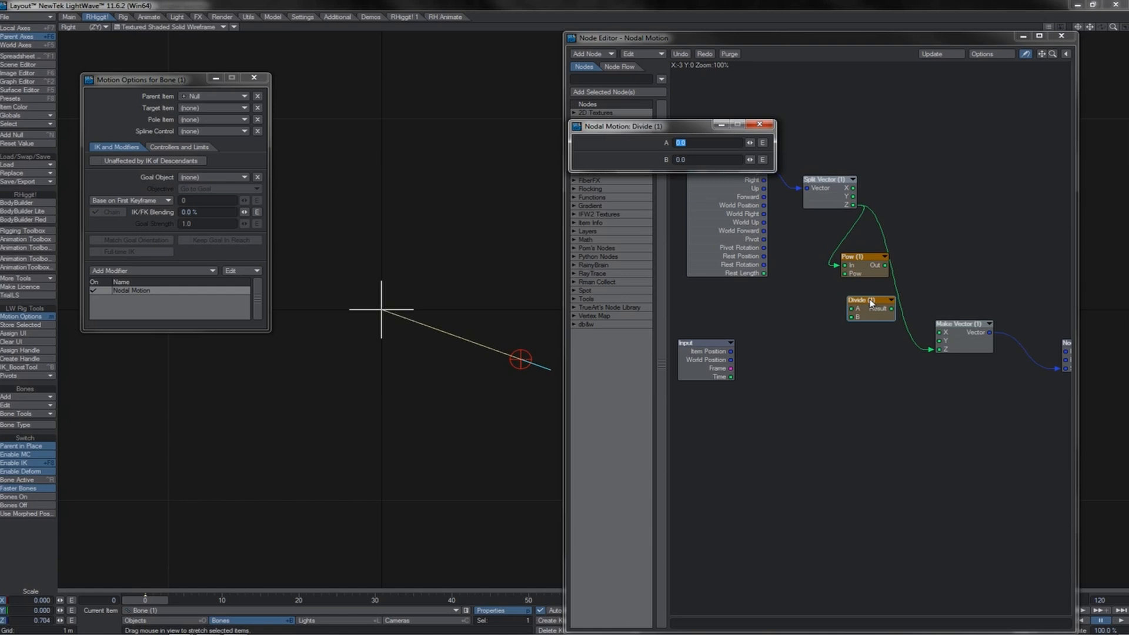
type("1")
left_click(760, 124)
Step: Feed Pow's output into Divide's B and the Divide result into Make Vector X and Y, moving the NodalMotion node beneath Make Vector
mouse_move(886, 268)
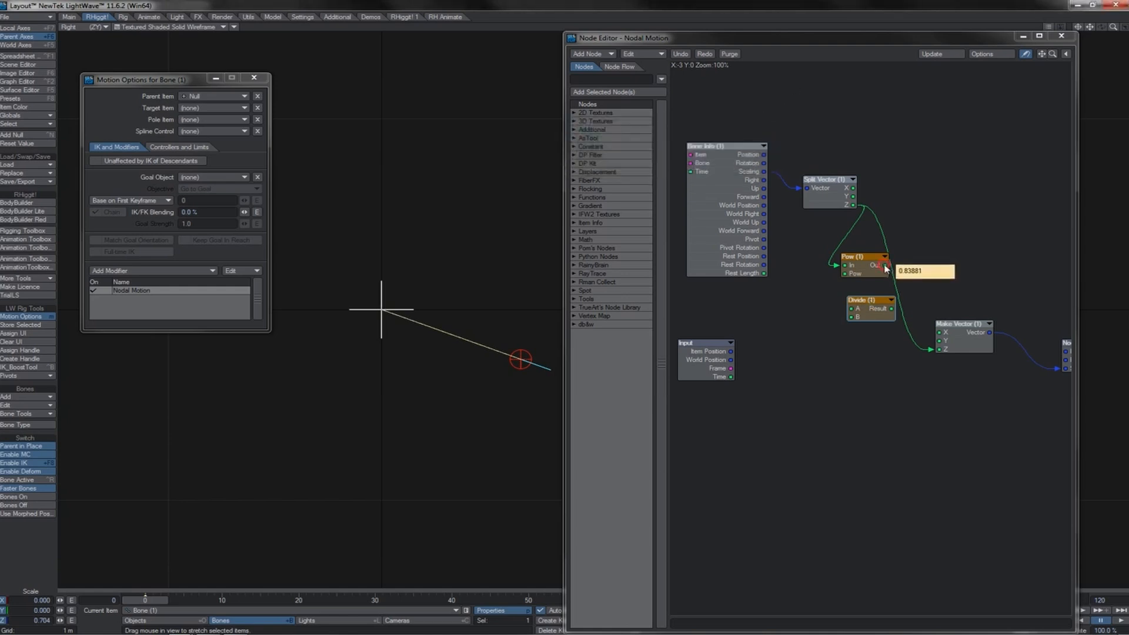
left_click_drag(886, 265, 939, 341)
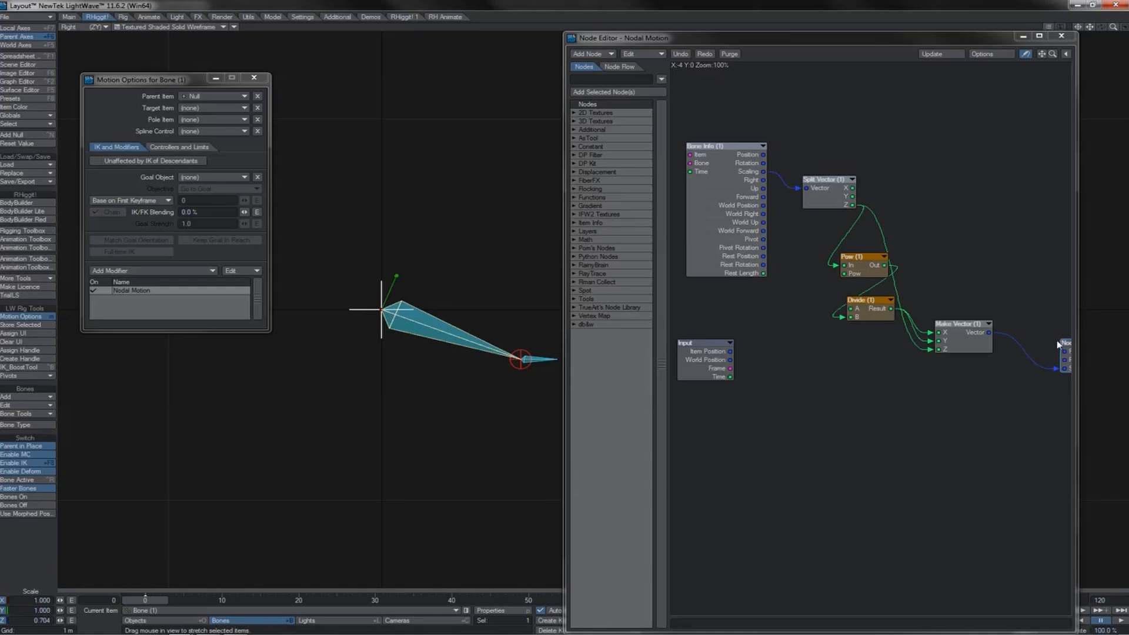
left_click_drag(1069, 352, 975, 387)
double_click(976, 387)
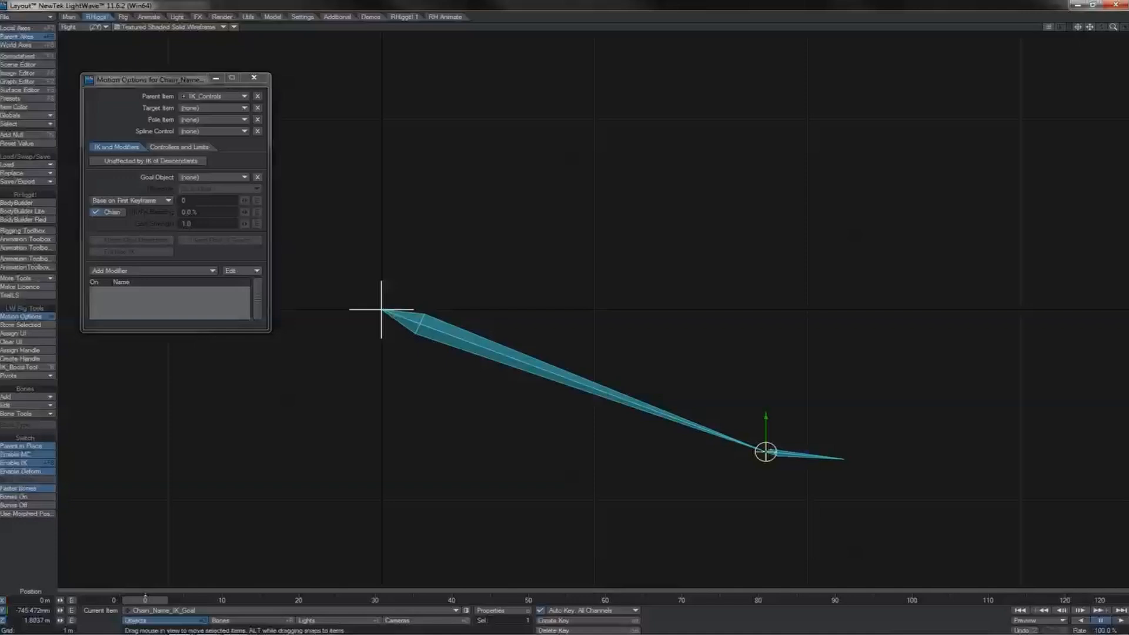
Step: Move the IK goal up and closer to the root, and review Bone (1)'s scale values and Nodal Motion node network
left_click_drag(764, 454, 496, 283)
left_click(434, 295)
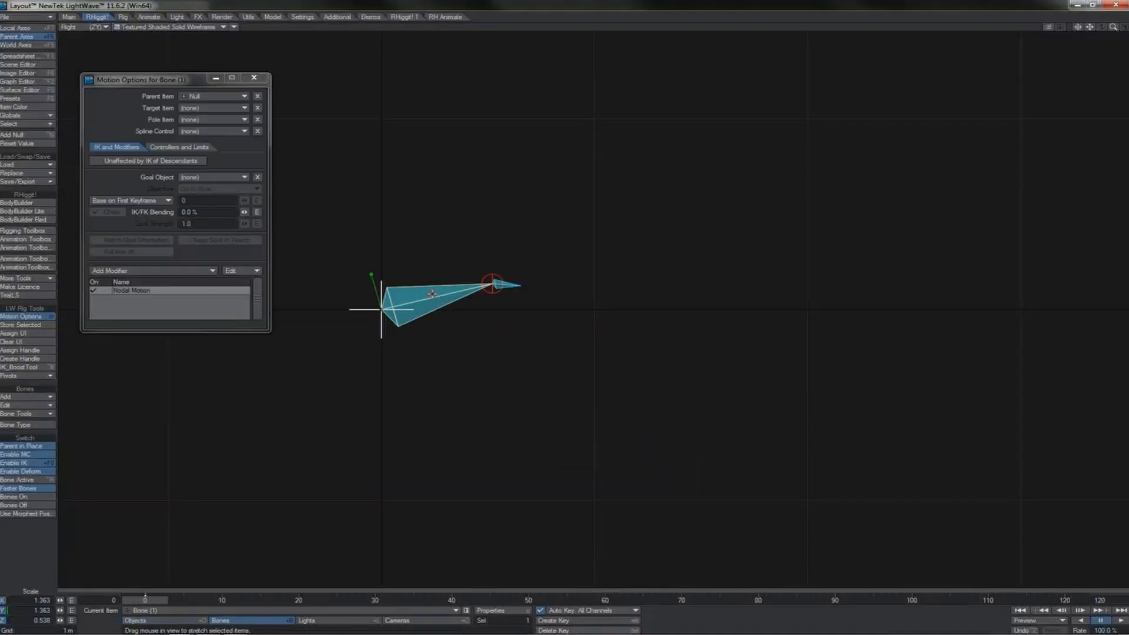
double_click(169, 290)
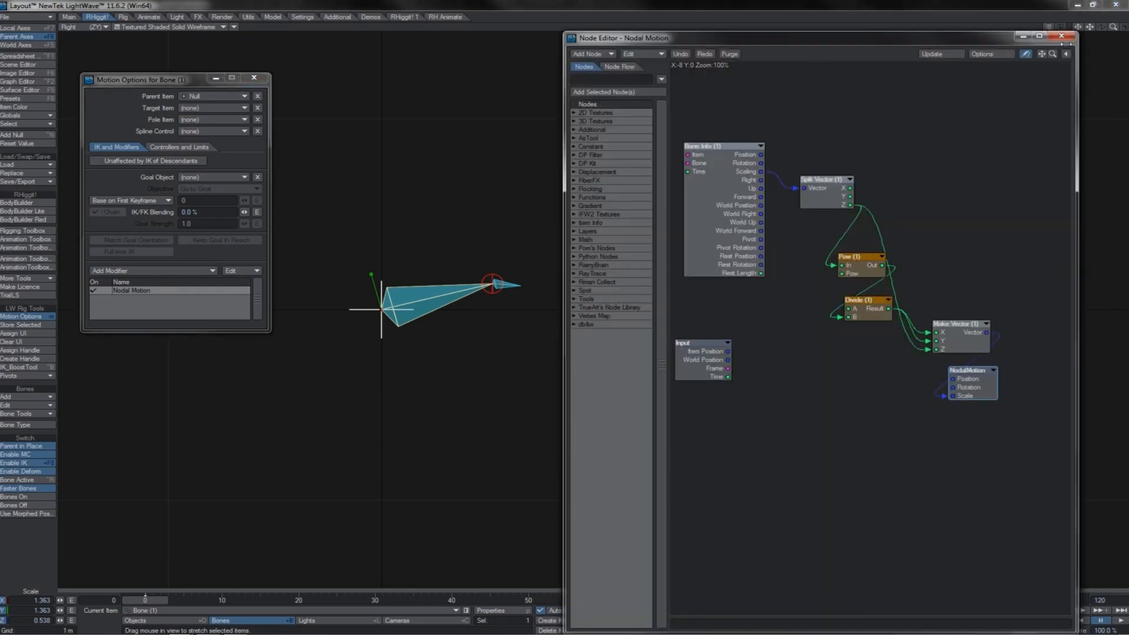
left_click(1062, 37)
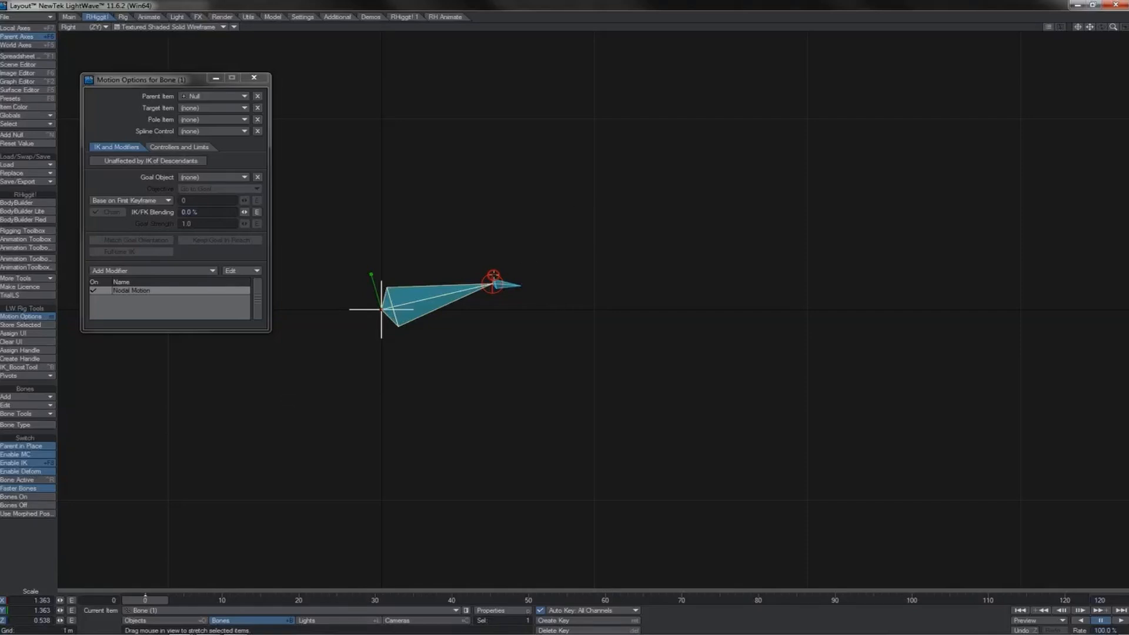
Step: Move the IK goal to about Y -75 mm, Z 379 mm and open Bone (1)'s controller and limit settings
left_click(493, 281)
left_click_drag(561, 249, 541, 289)
left_click_drag(473, 323, 463, 323)
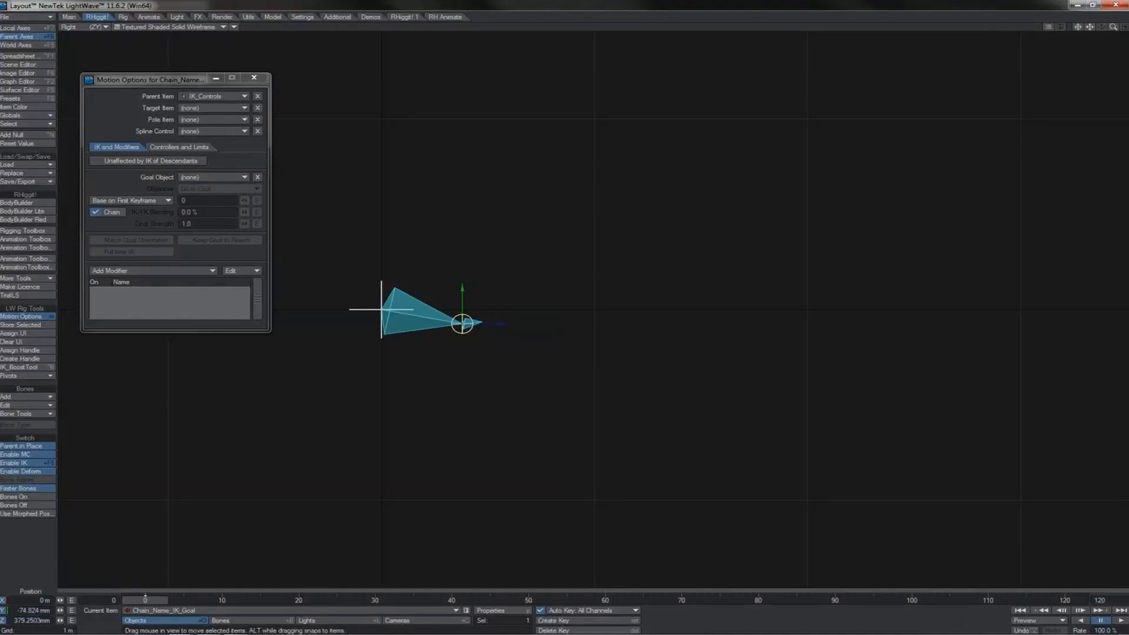
left_click(428, 316)
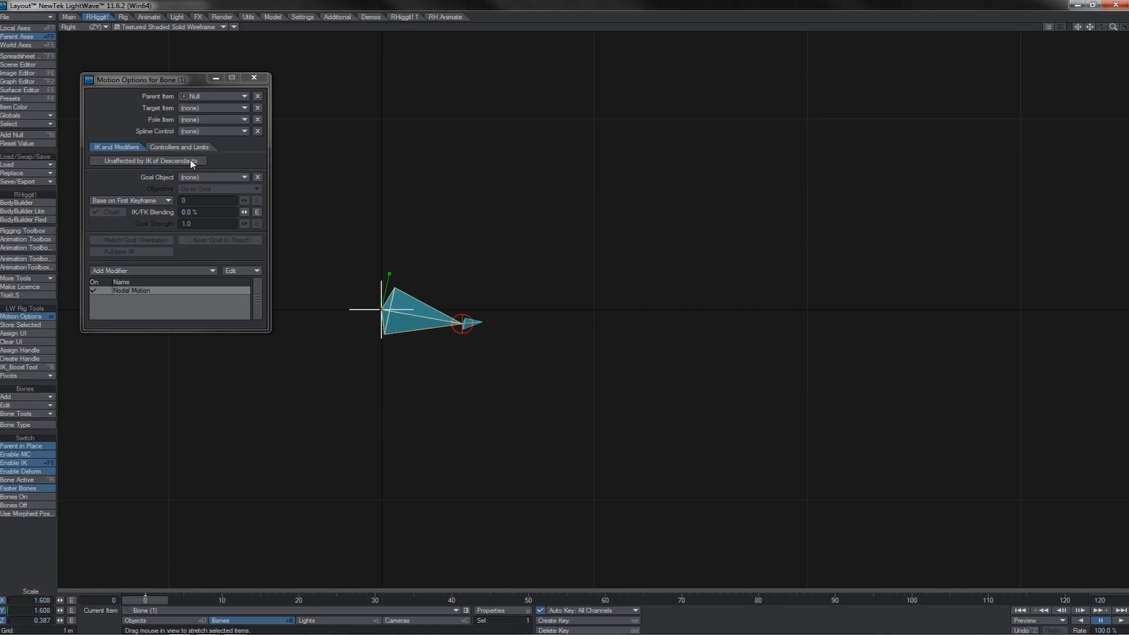
left_click(179, 148)
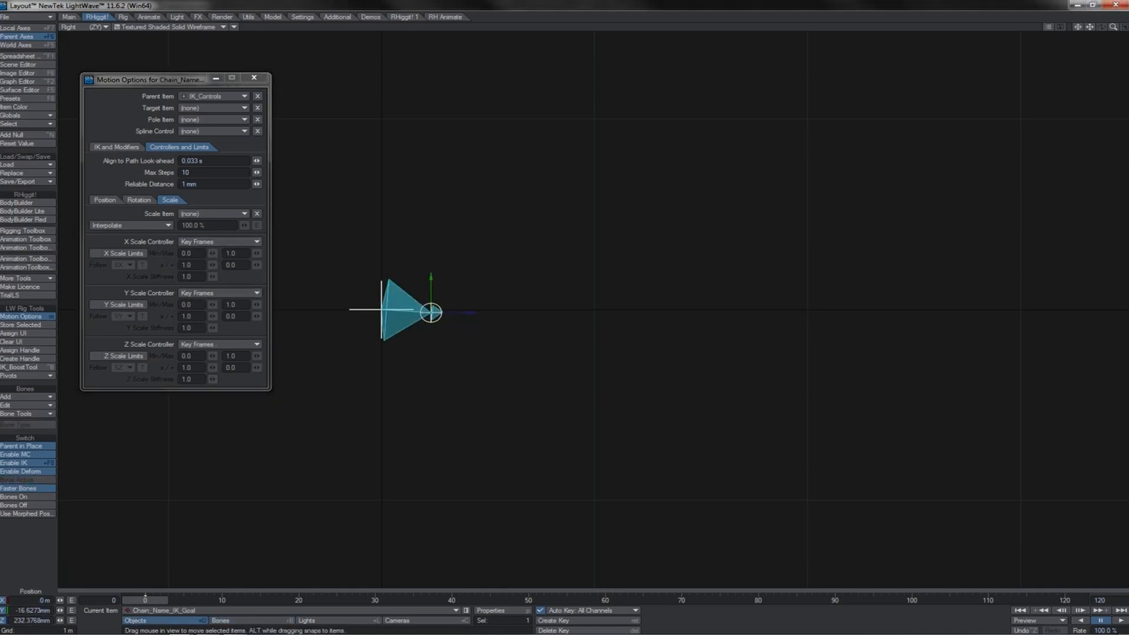
Step: Move the IK goal around near the root, including about Y 230 mm, Z 288 mm, to test the bone's squash and stretch
left_click_drag(432, 313, 443, 266)
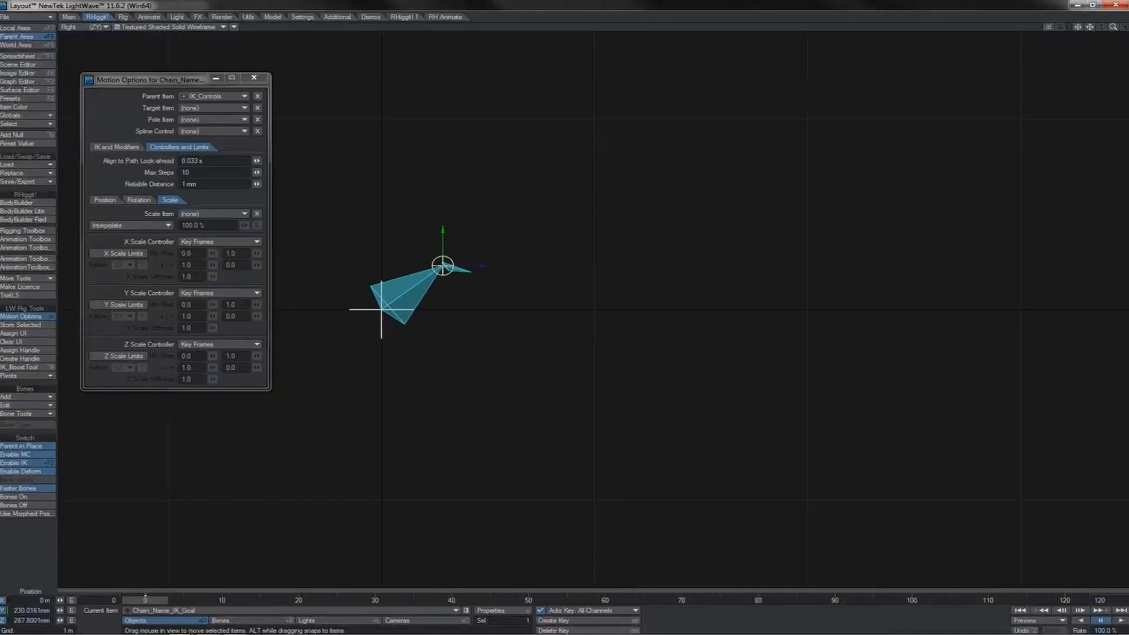
left_click_drag(443, 266, 449, 265)
left_click_drag(605, 303, 468, 386)
Step: In the null, camera and light scene, move the camera to about X 410 mm, Z 1.52 m to test the null's position
left_click(565, 312)
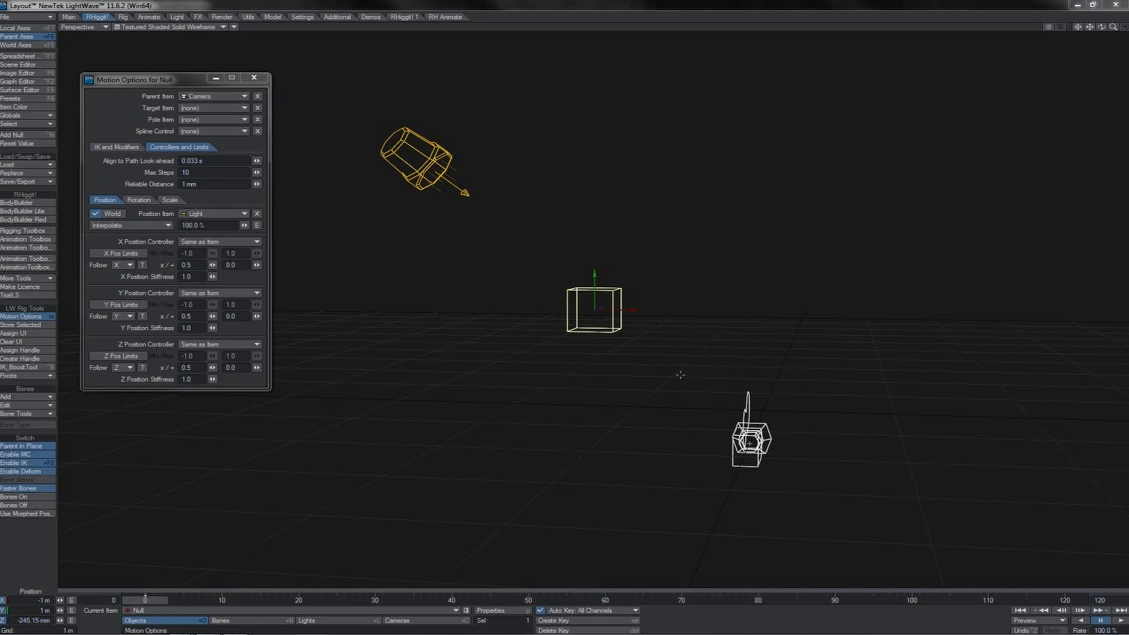
left_click(742, 405)
left_click_drag(743, 404, 909, 376)
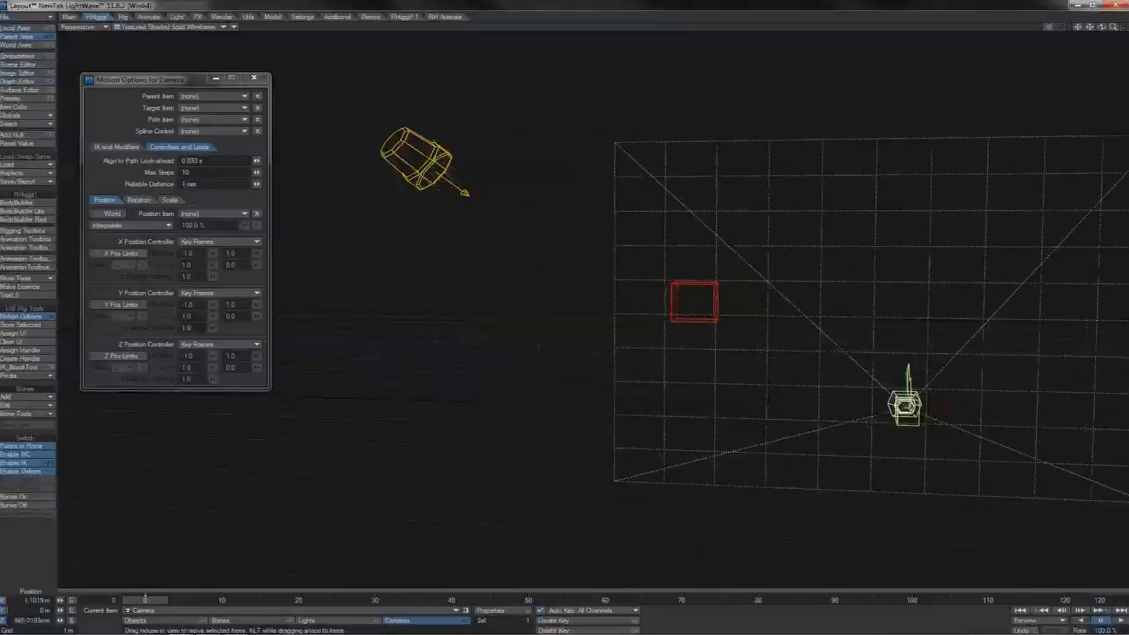
left_click_drag(539, 348, 536, 250)
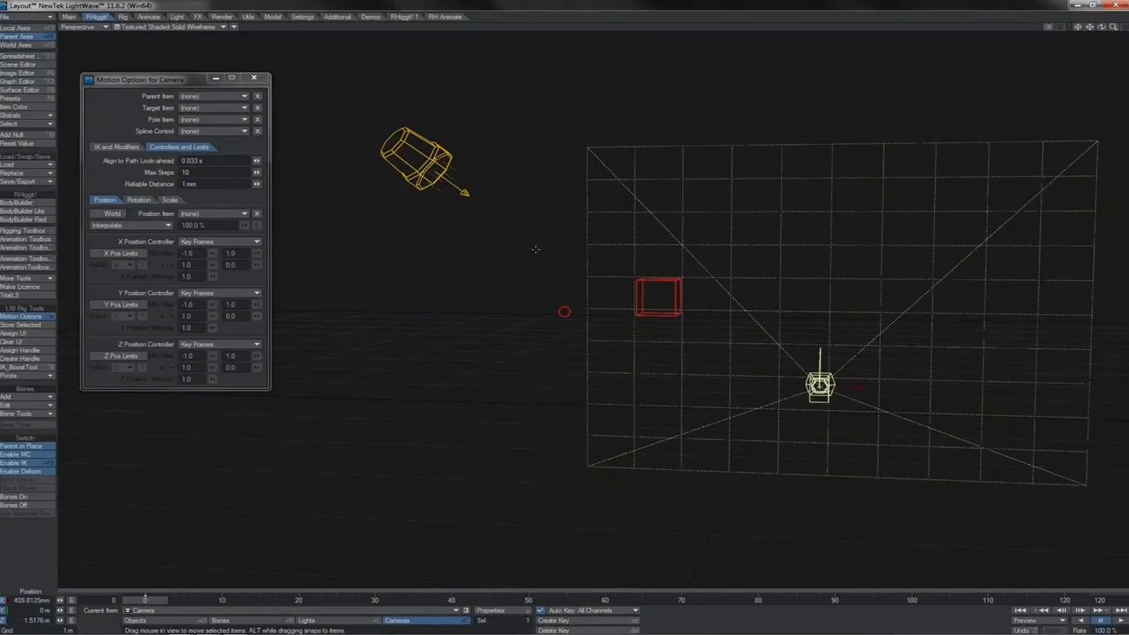
Step: Select the light and move it back and forth along X to test how the null follows it
left_click(417, 157)
left_click_drag(471, 98, 541, 98)
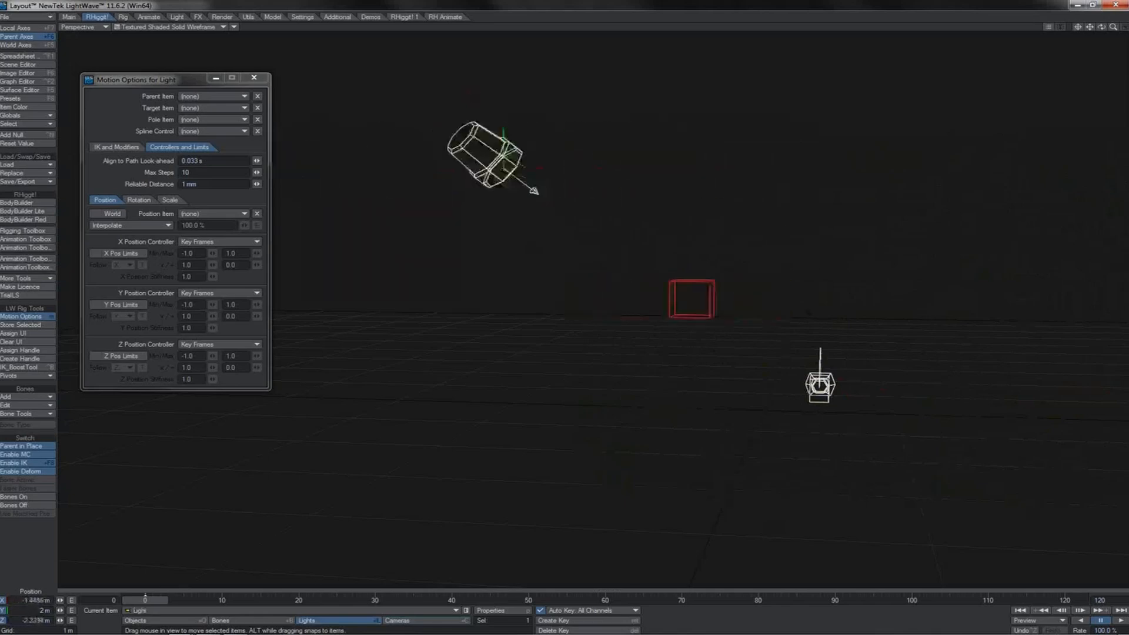
left_click_drag(675, 108, 596, 108)
Step: Select the null, light and camera in turn to compare their position controller settings
left_click(657, 281)
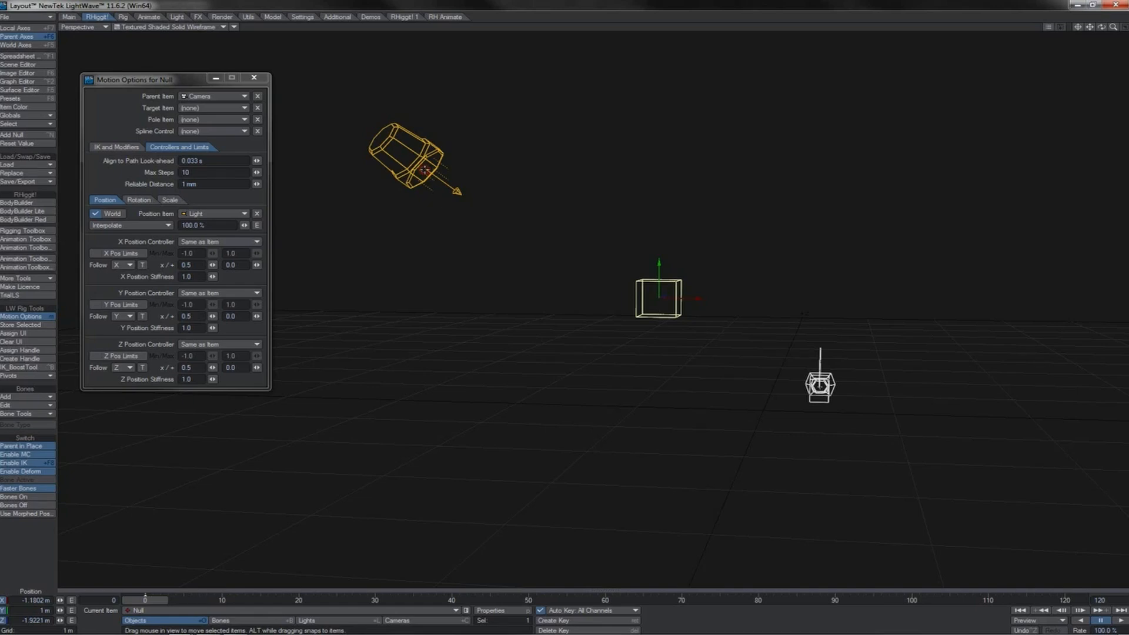
left_click(425, 169)
key("shift+c")
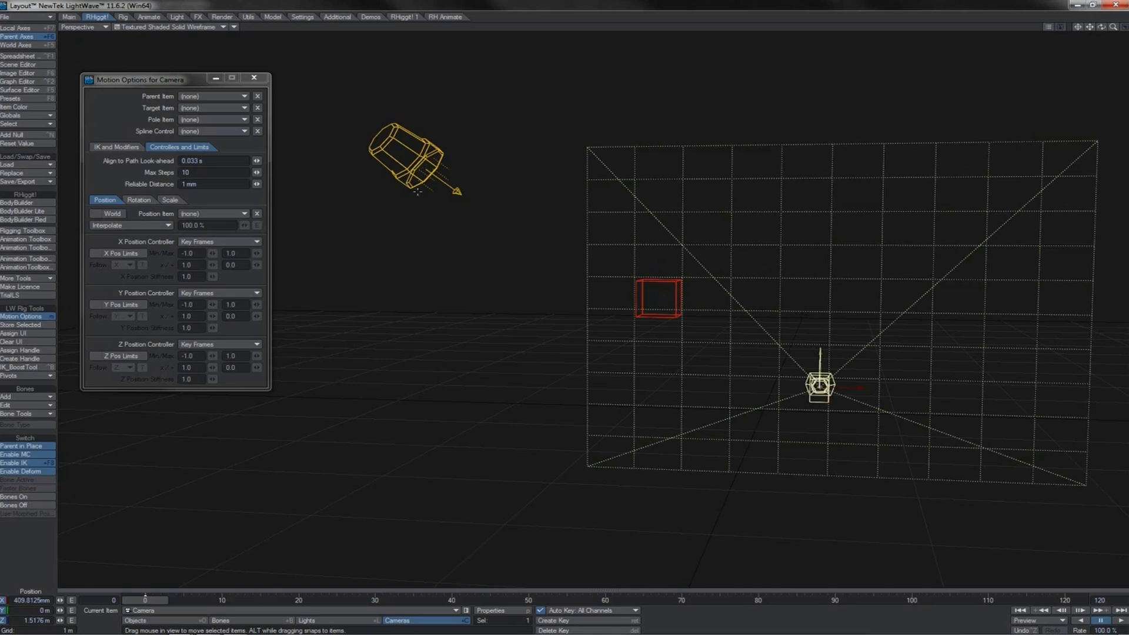
Step: Set the null's X follow multiplier to 1.0, X follow offset to 0.159, X position stiffness to 0.532 and Y follow offset to -0.321
key("shift+o")
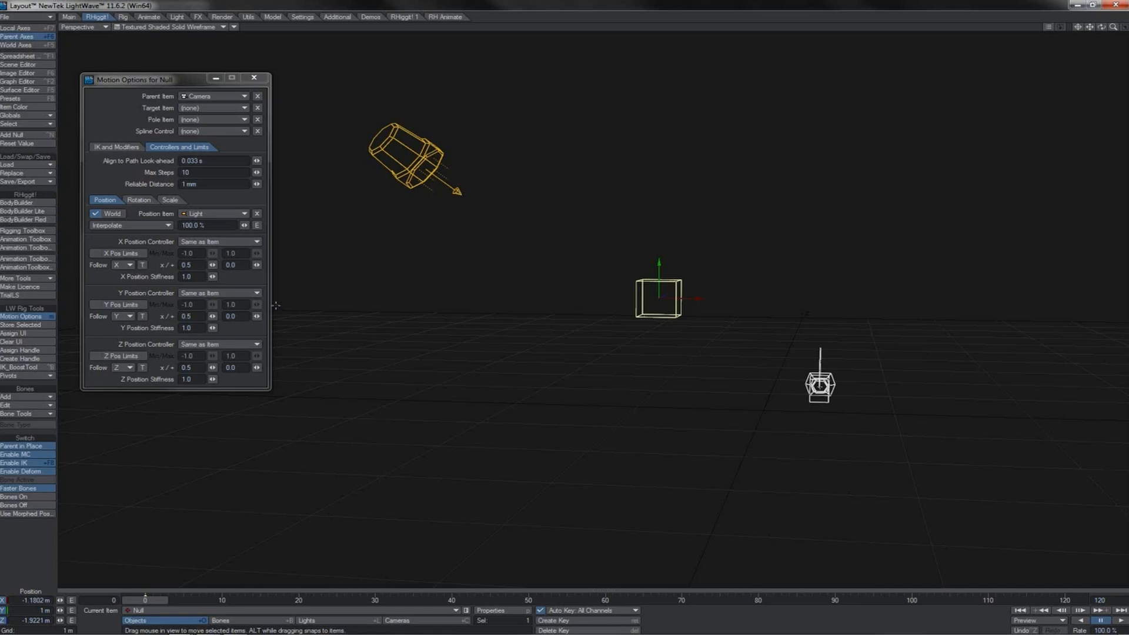
left_click_drag(213, 265, 222, 264)
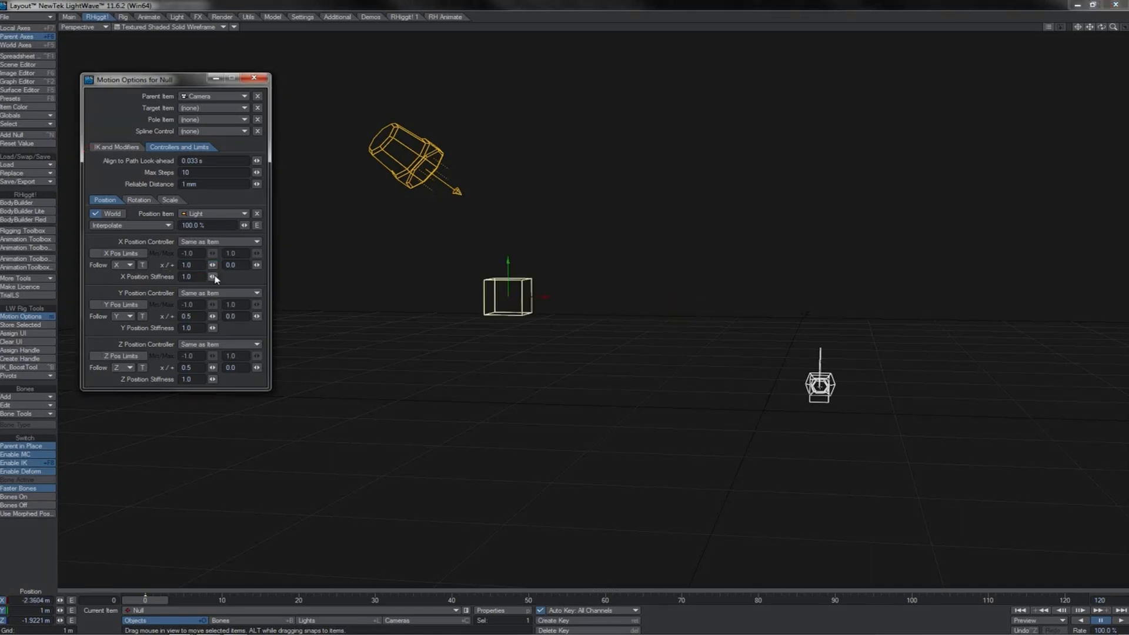
left_click_drag(212, 277, 176, 276)
left_click_drag(256, 264, 266, 264)
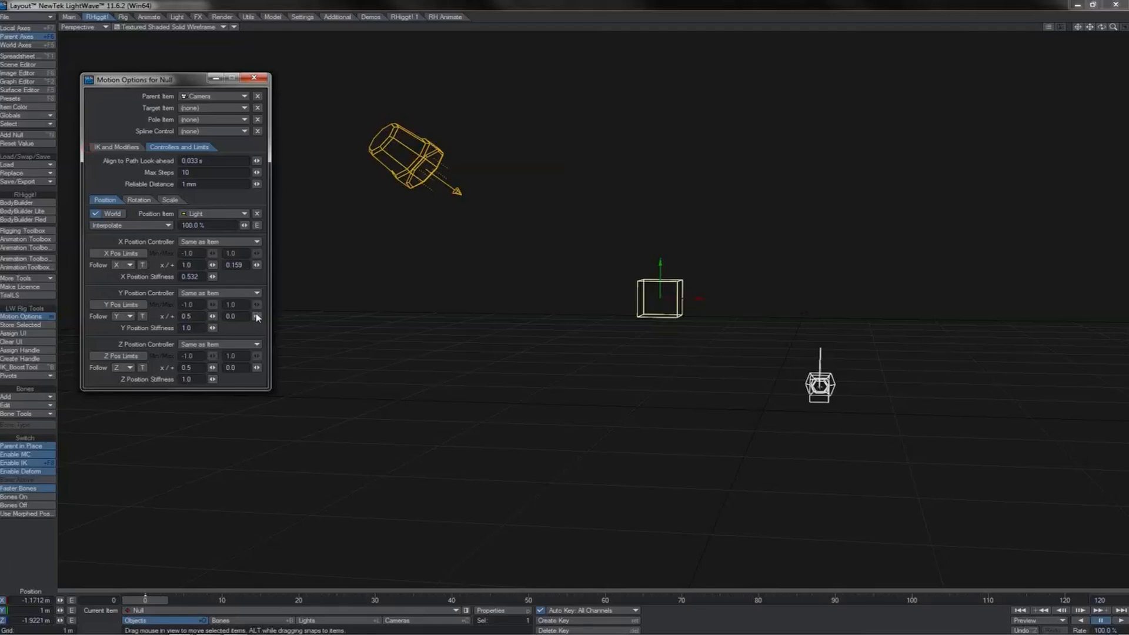
left_click_drag(257, 318, 254, 318)
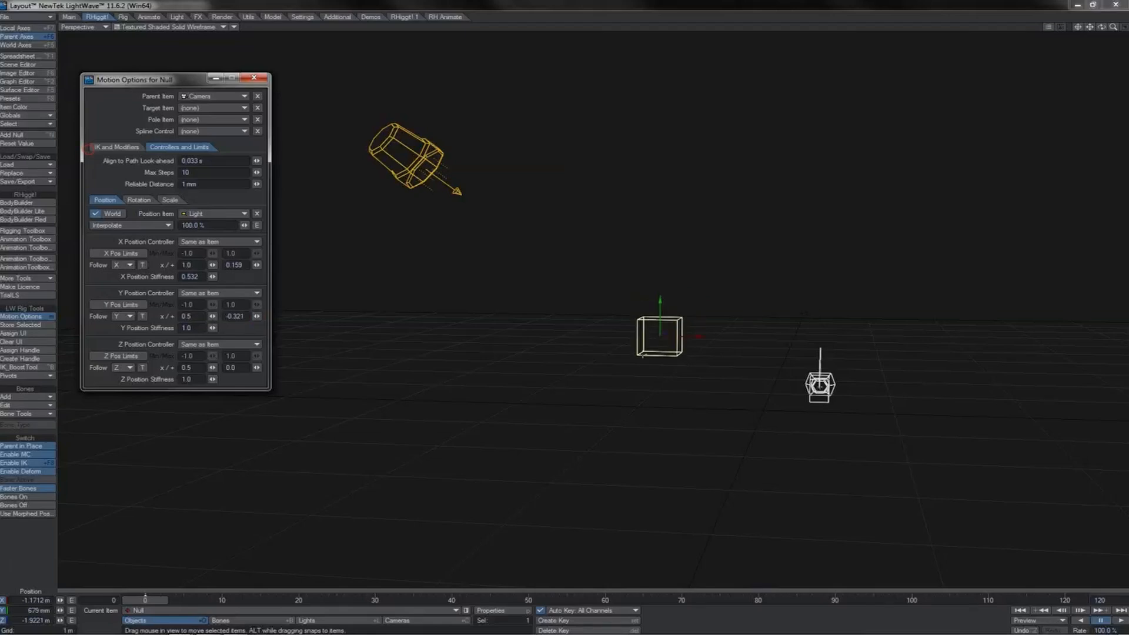
Step: Select the camera and move it farther away from the light
left_click(843, 374)
left_click_drag(857, 462, 933, 438)
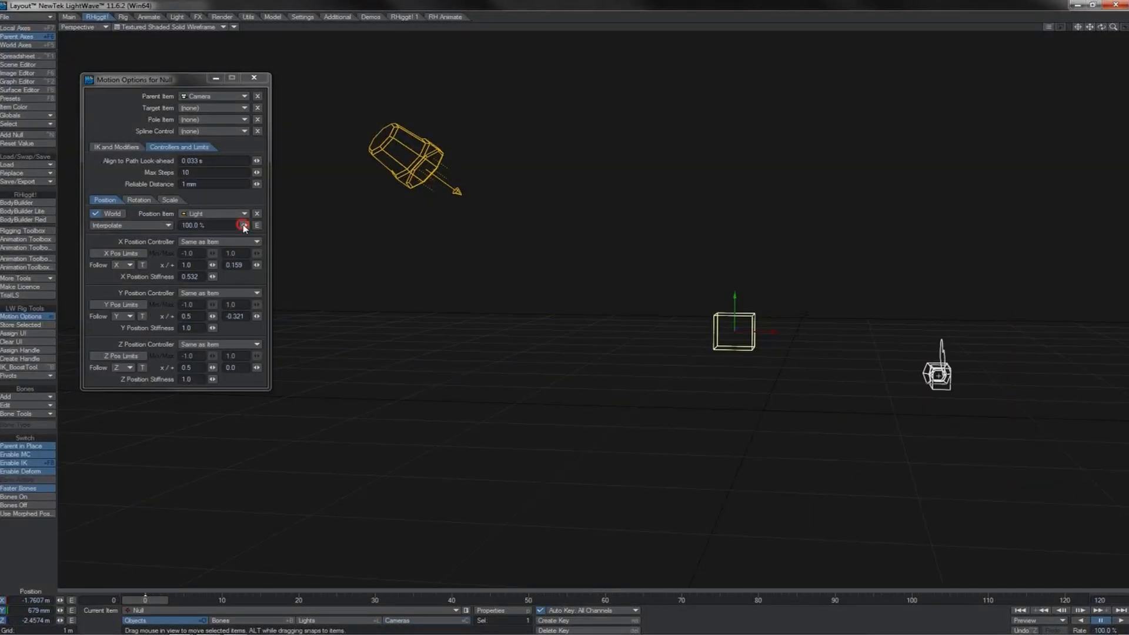
Step: Vary the null's position interpolation toward the light, reset it to 100 %, and set it to 50 %
mouse_move(244, 226)
left_mouse_down()
mouse_move(234, 226)
mouse_move(248, 226)
left_mouse_up()
left_click(184, 226)
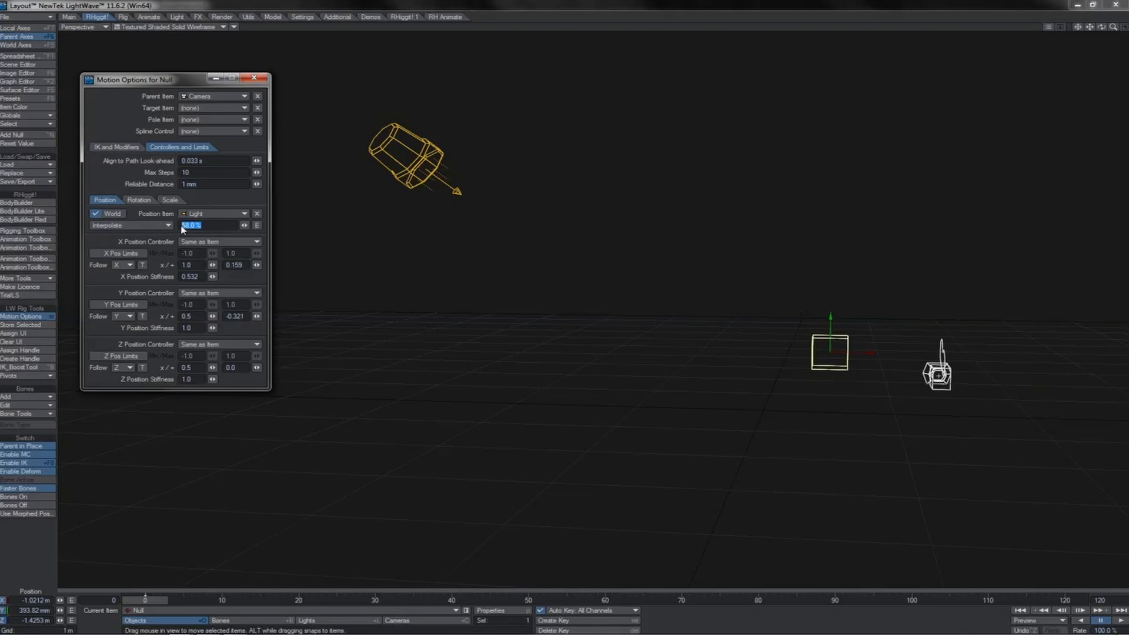
type("100")
key("Return")
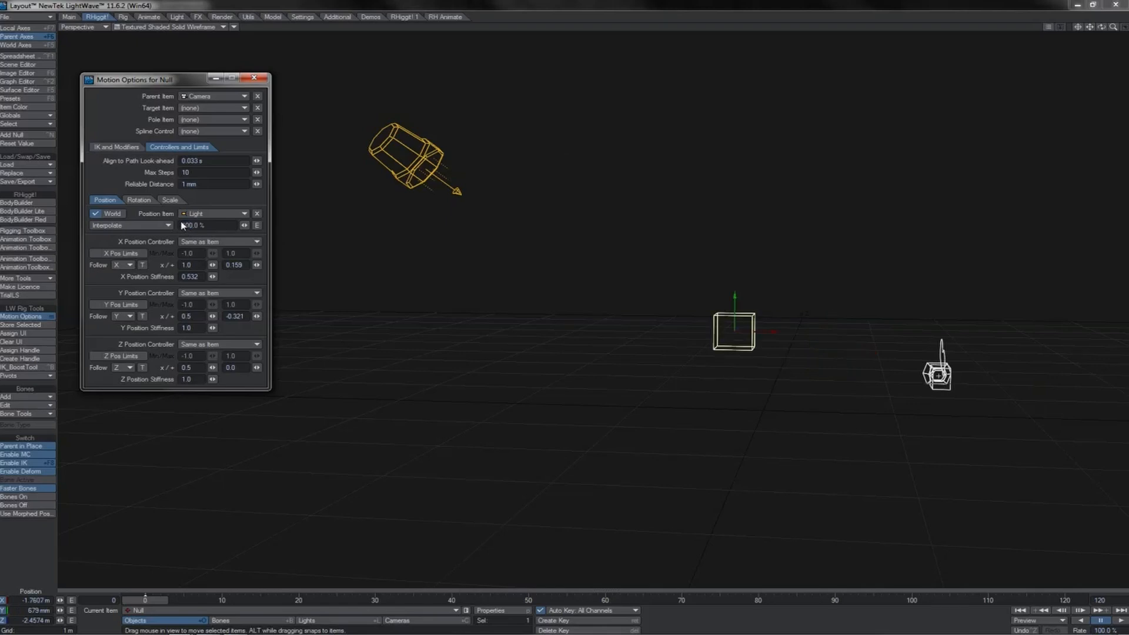
left_click(211, 226)
type("50")
key("Return")
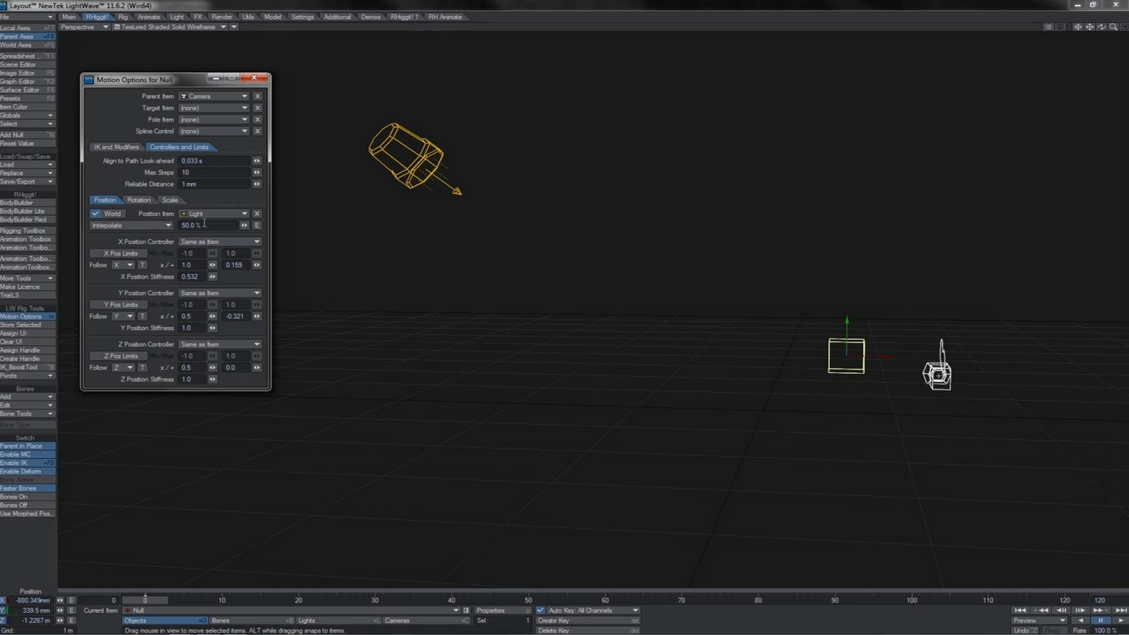
Step: Apply the 50 % position interpolation to the null, and move the light and the camera closer together to test the blend
key("Return")
key("Return")
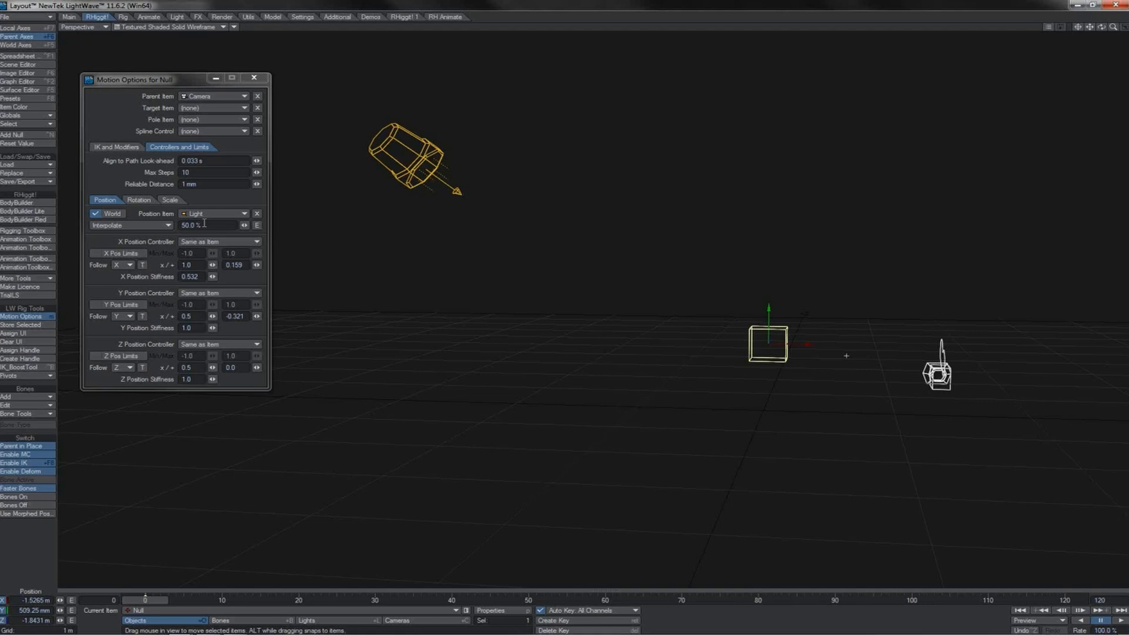
left_click(419, 160)
left_click_drag(429, 132, 461, 137)
left_click(939, 374)
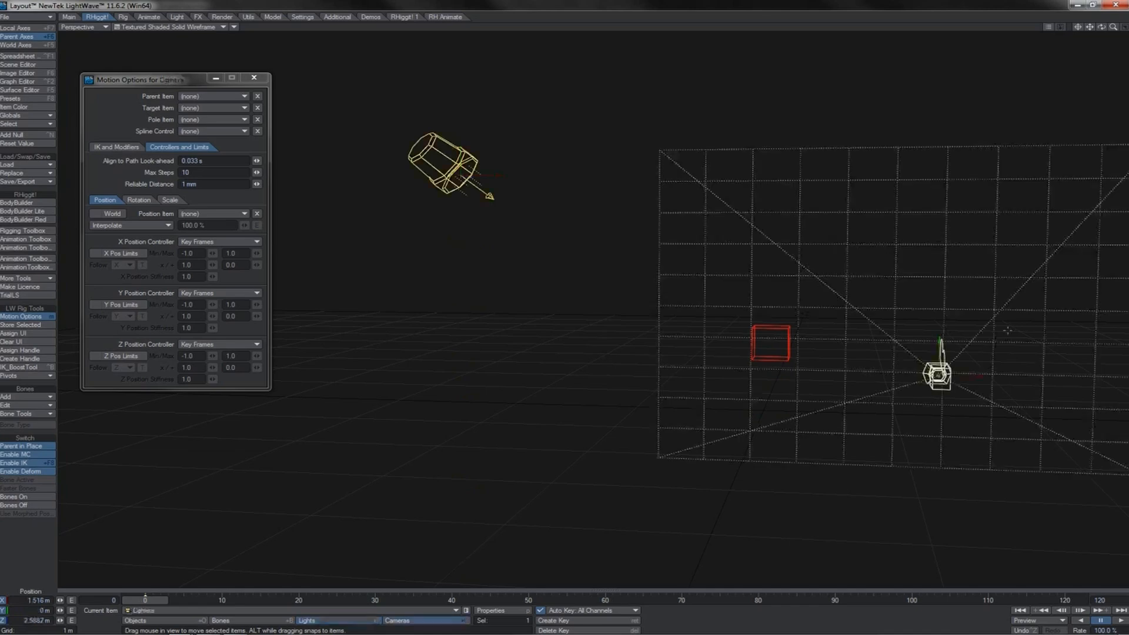
left_click_drag(1008, 330, 856, 329)
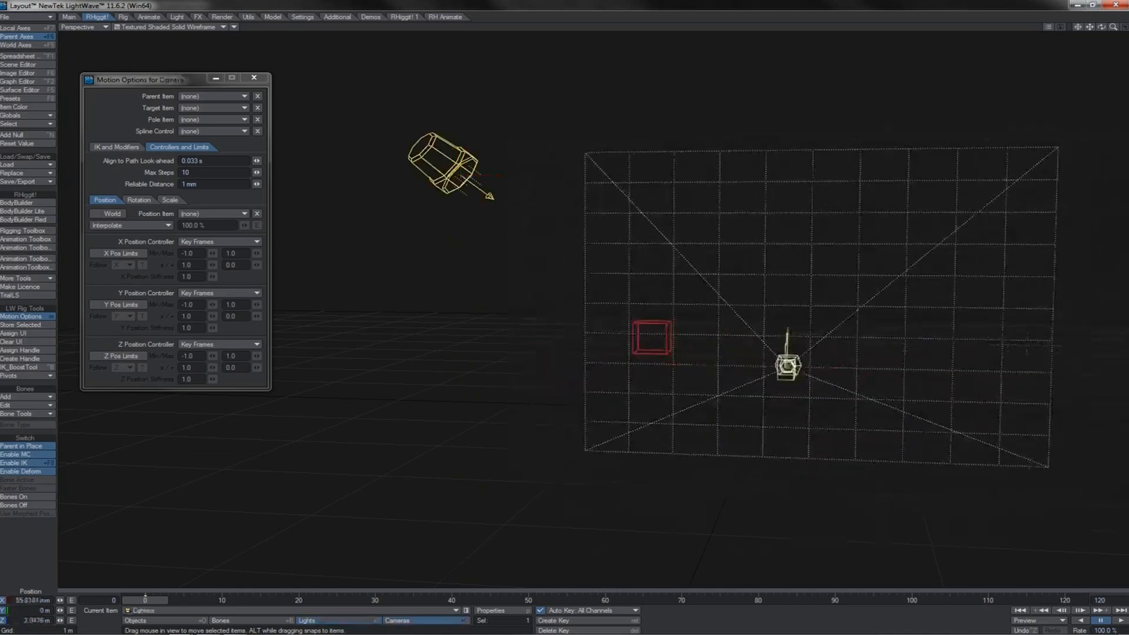
left_click_drag(788, 365, 533, 307)
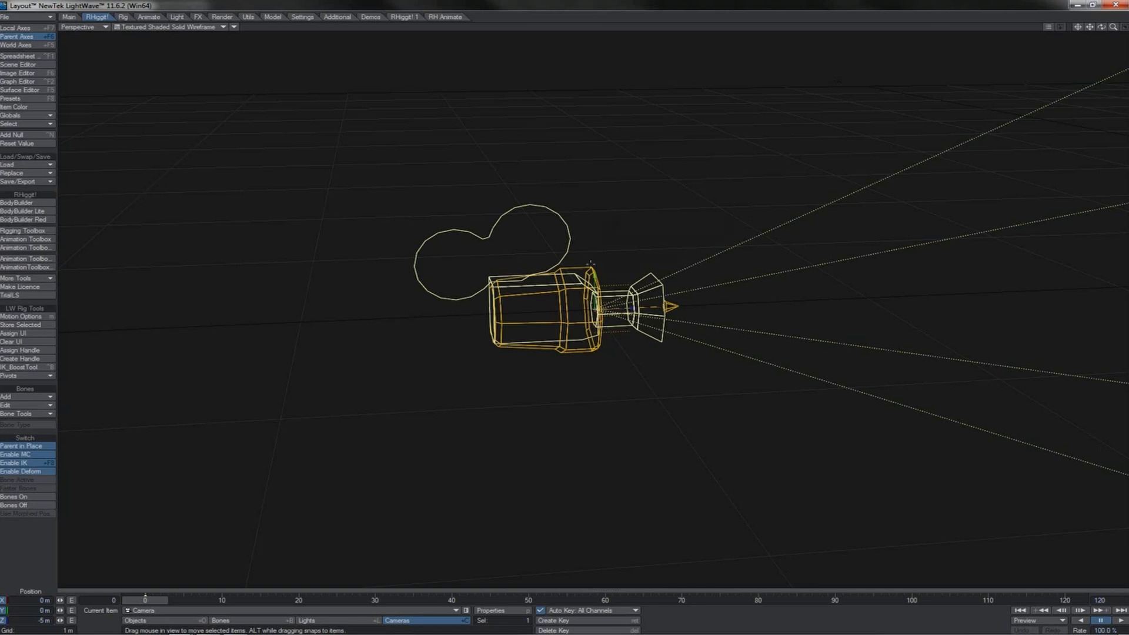
Step: Select the light in the camera scene and check its parent item in the motion options
left_click(591, 264)
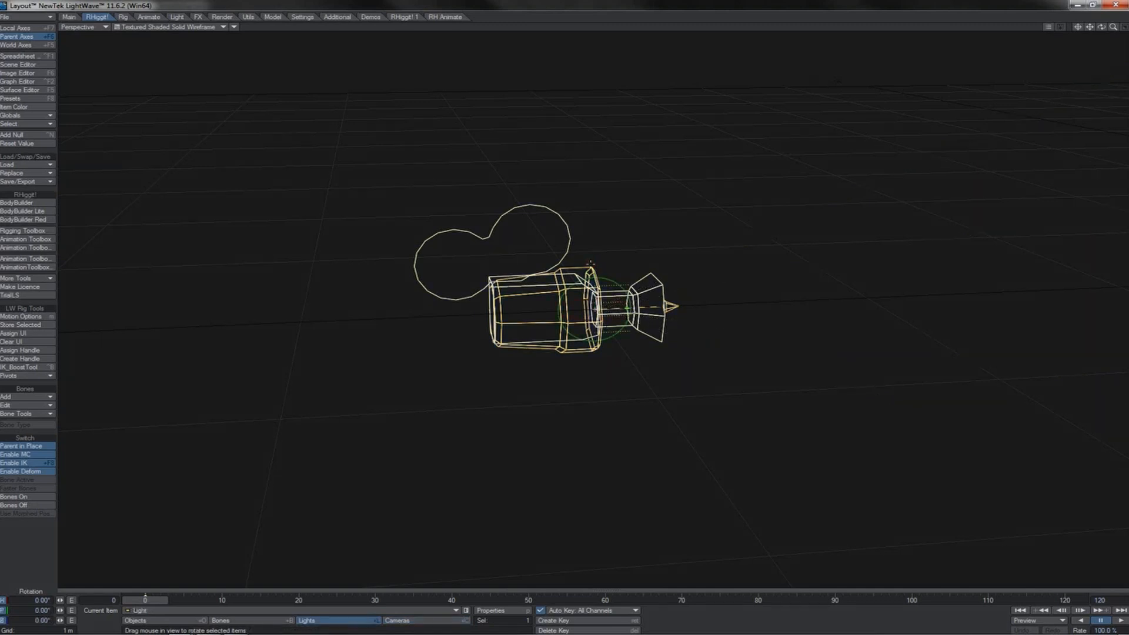
key("m")
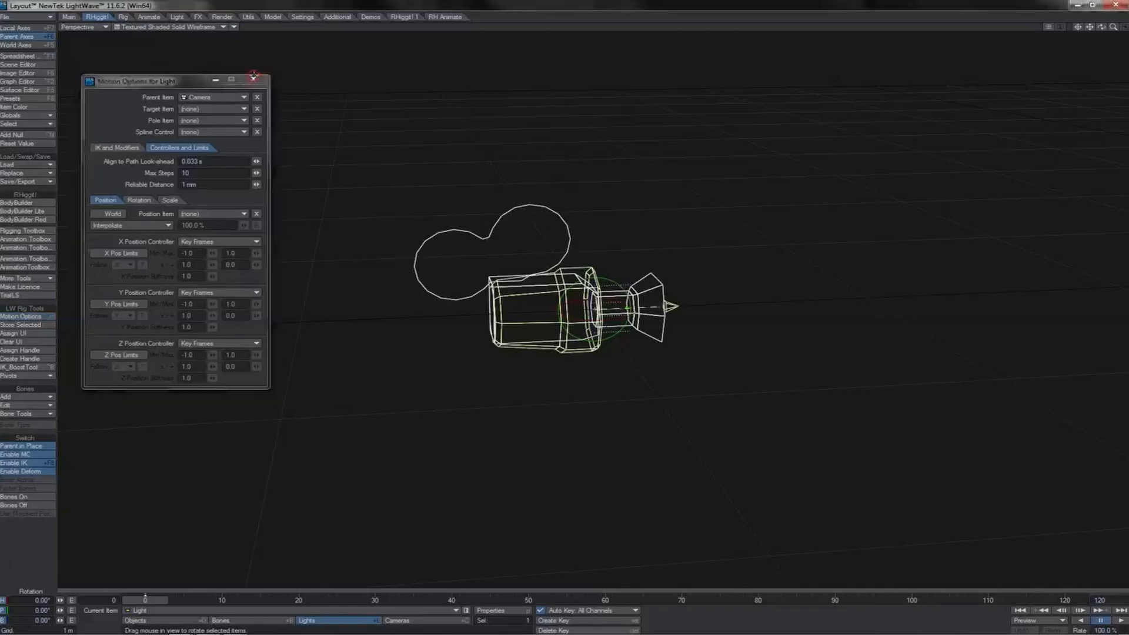
left_click(253, 76)
Step: Move the camera to about X -2.04 m, Z -5.34 m with its parented light, and select the light for moving
key("shift+c")
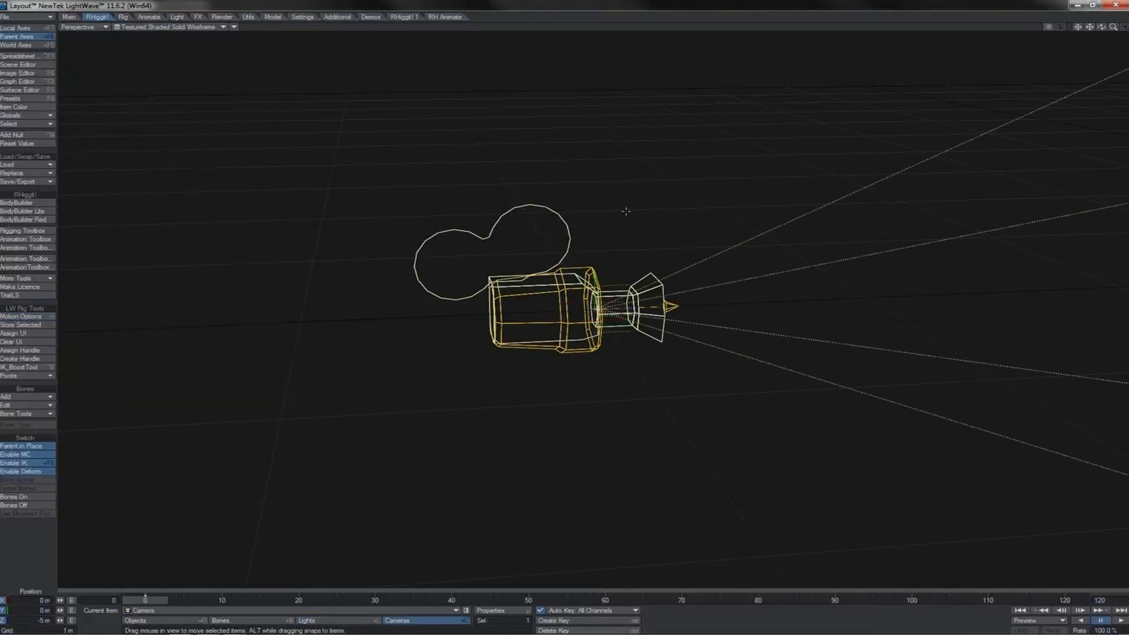
left_click_drag(639, 219, 782, 191)
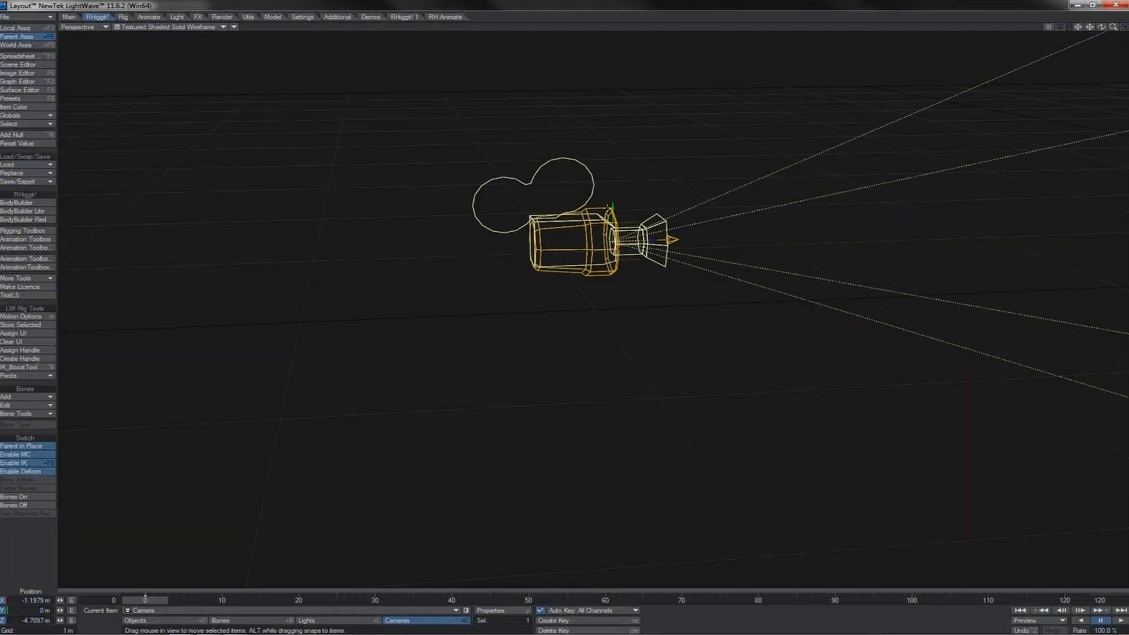
left_click_drag(661, 138, 565, 313)
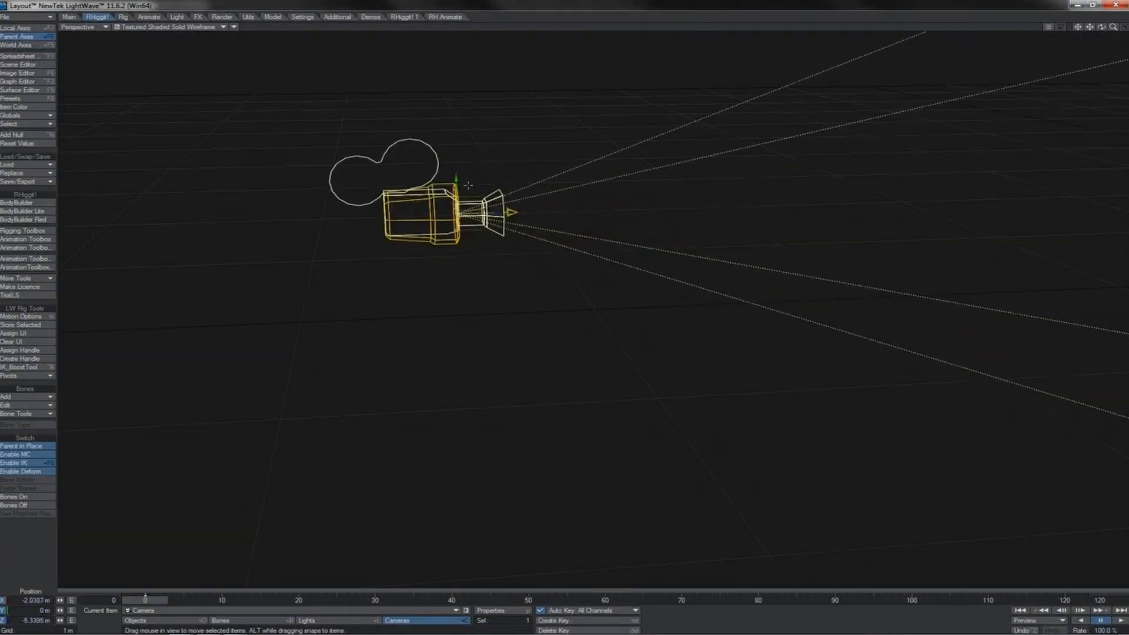
left_click(453, 185)
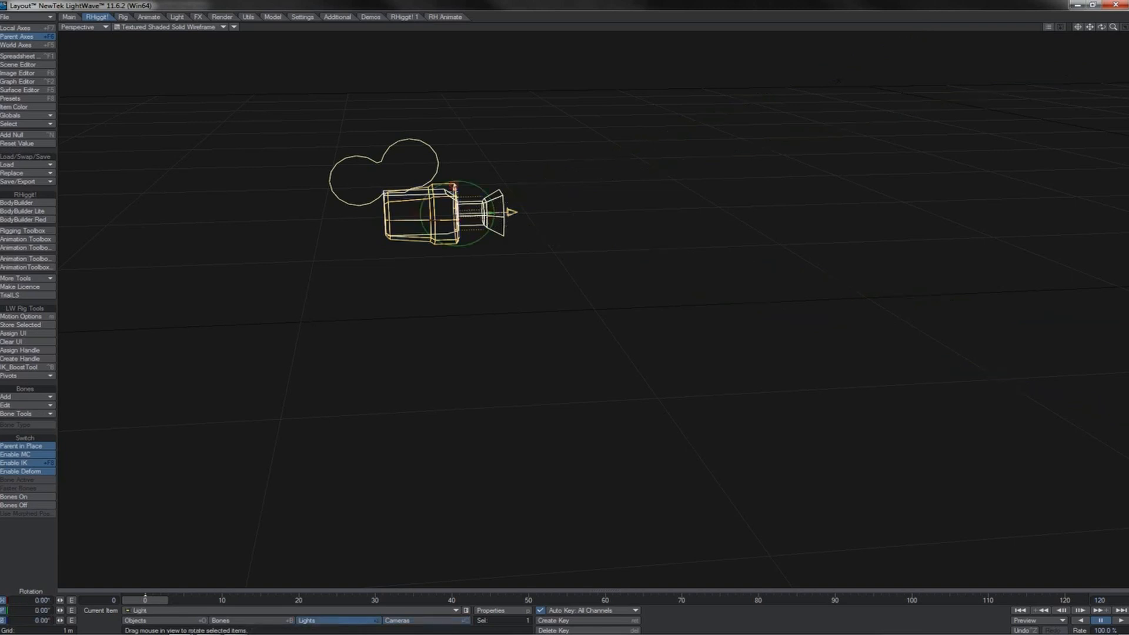
key("t")
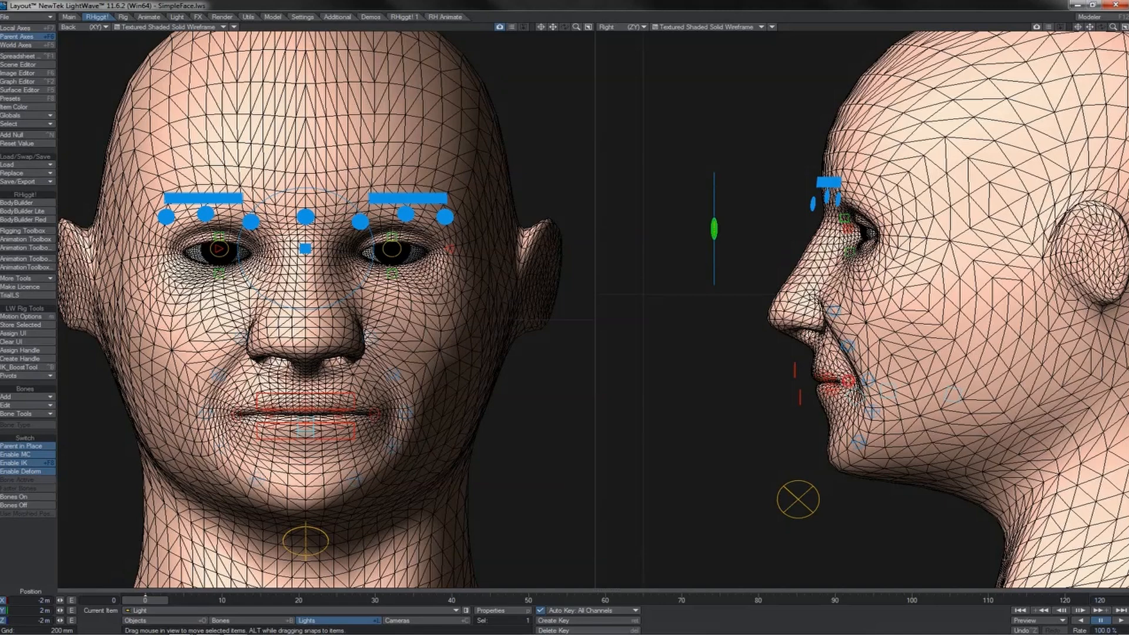
left_click(848, 381)
mouse_move(849, 381)
left_mouse_down()
mouse_move(863, 353)
mouse_move(855, 399)
left_mouse_up()
key("ctrl+z")
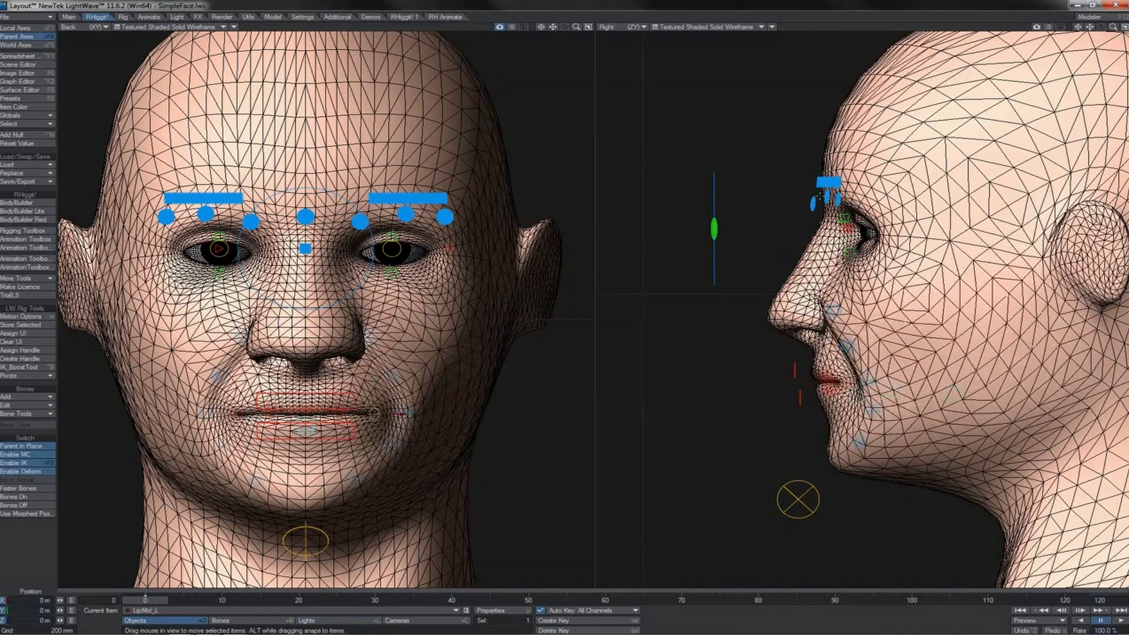
Step: Move the face's left main brow control up and forward, and raise the main upper lip control about 45 mm
left_click(828, 183)
left_click_drag(829, 182, 814, 153)
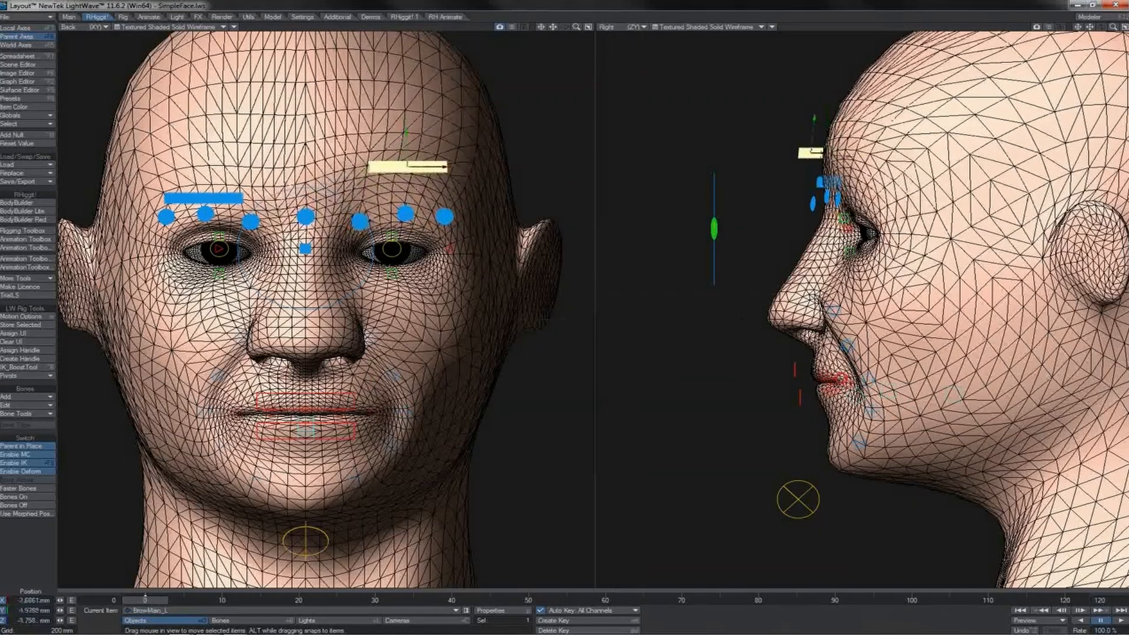
left_click(795, 370)
mouse_move(795, 370)
left_mouse_down()
mouse_move(781, 367)
mouse_move(786, 353)
left_mouse_up()
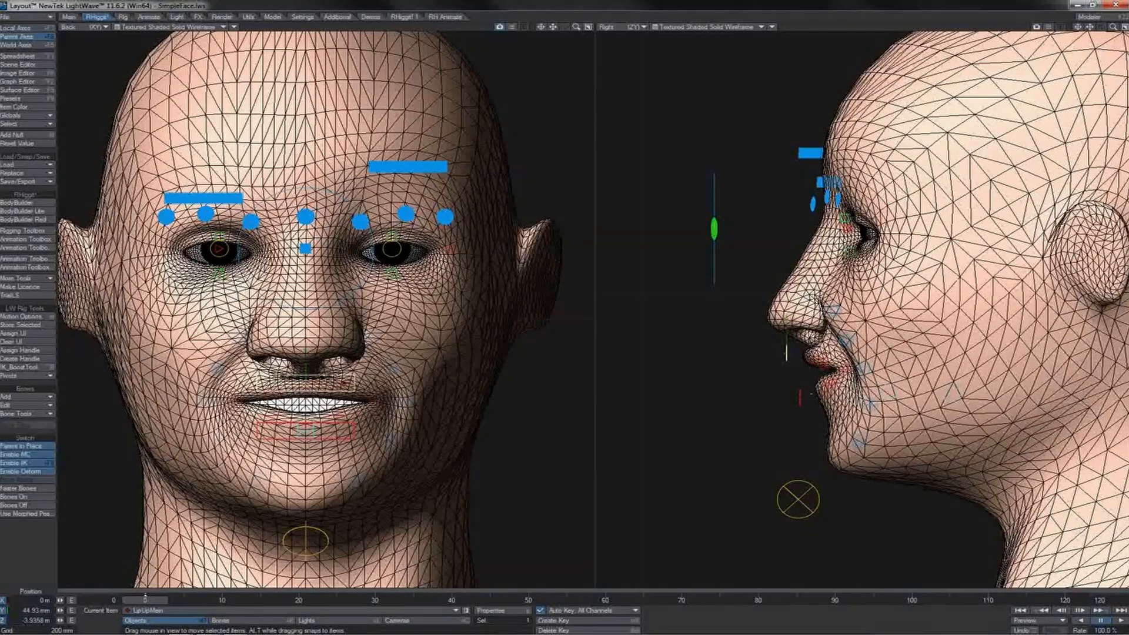
Step: Lower the main lower lip control about 101 mm, and pull the left lip corner outward and up
left_click(803, 397)
left_click_drag(803, 398, 779, 434)
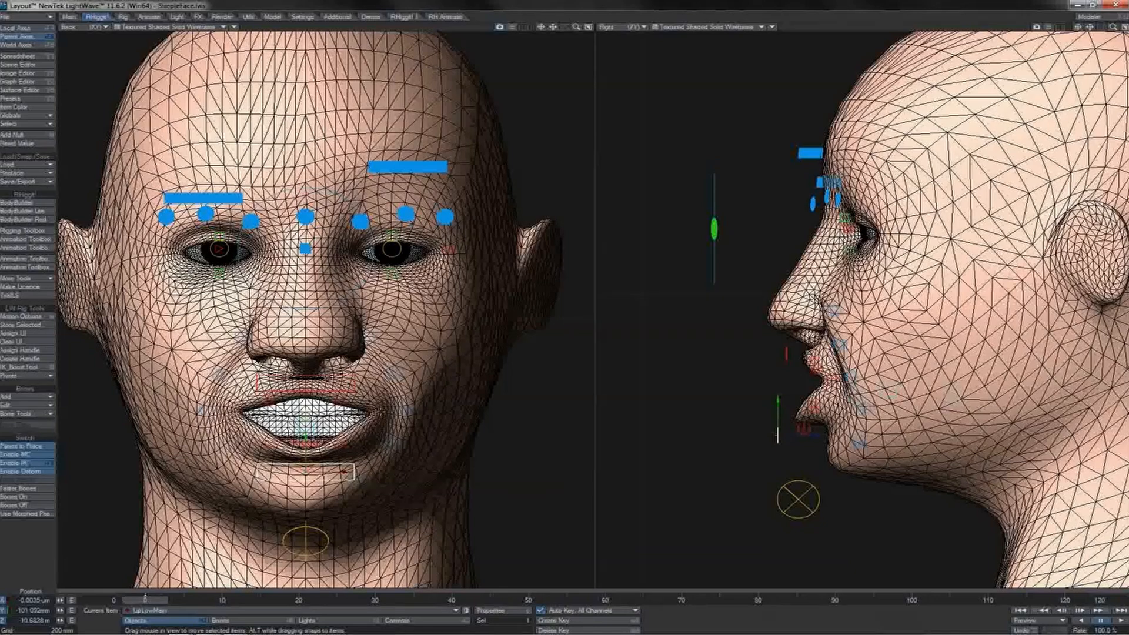
left_click(380, 412)
left_click_drag(380, 413, 565, 313)
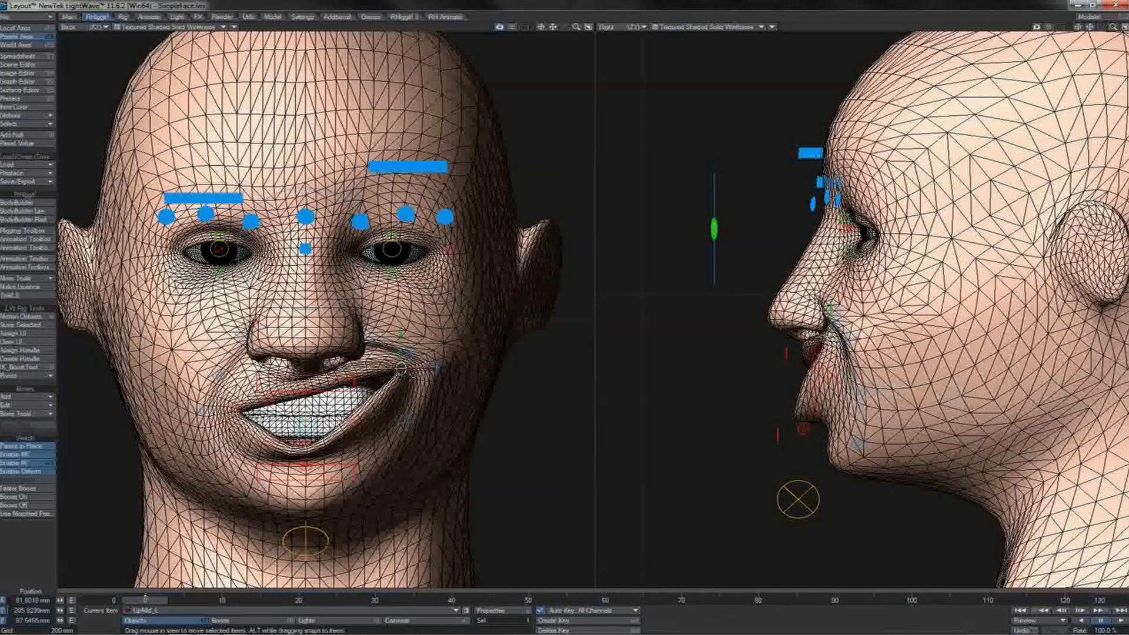
Step: Select the left main brow control and examine its parent item and controller settings in the motion options
left_click(407, 167)
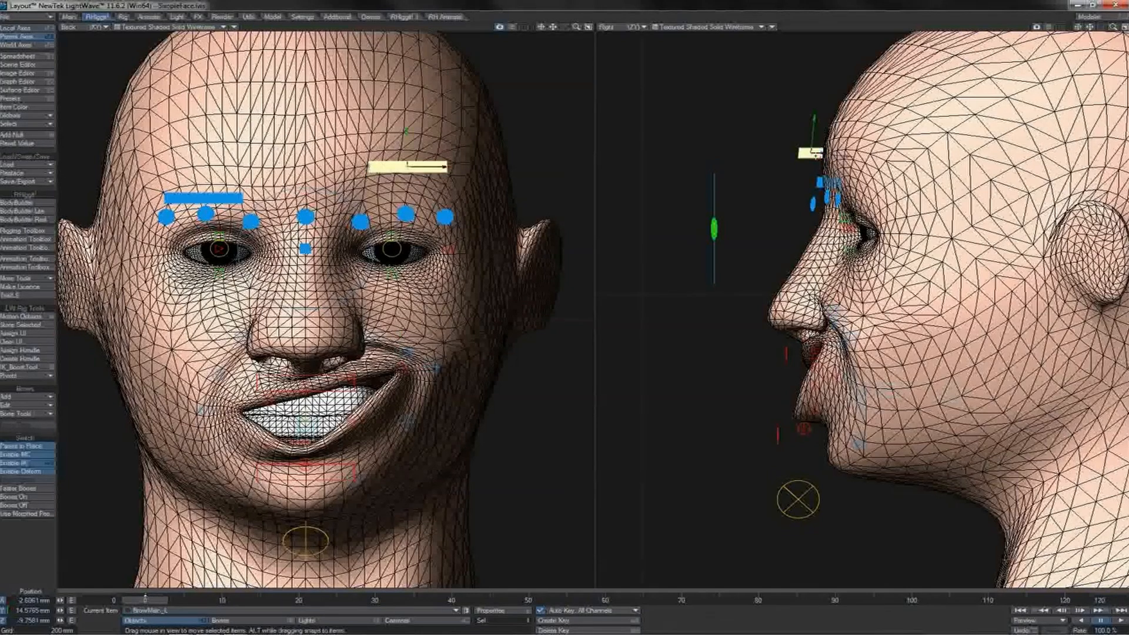
key("m")
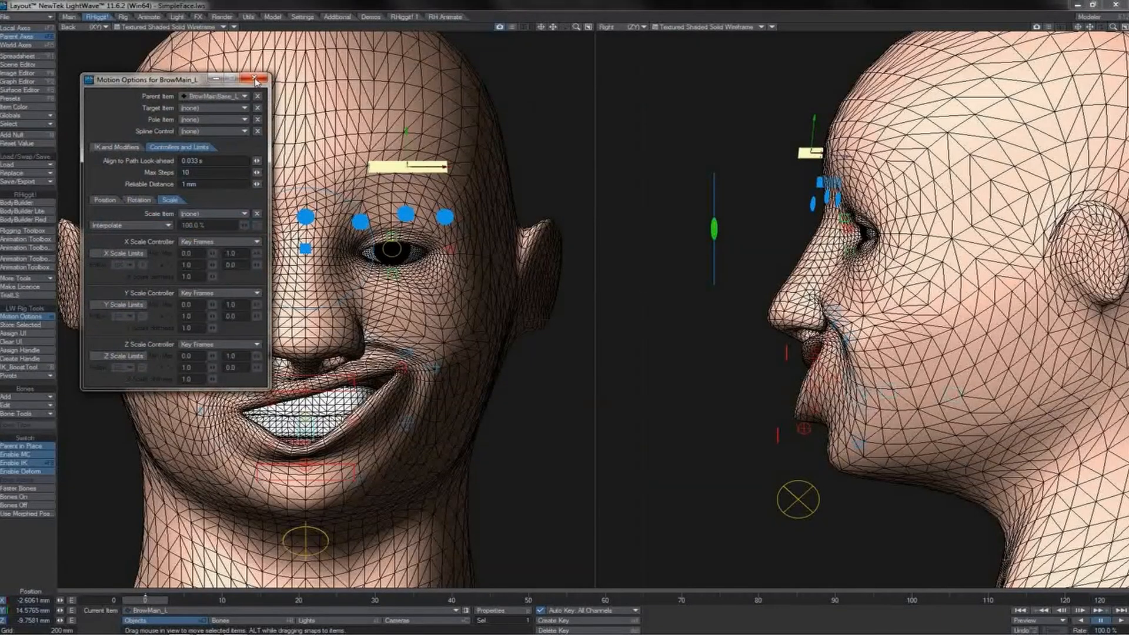
left_click_drag(252, 76, 254, 78)
left_click(255, 79)
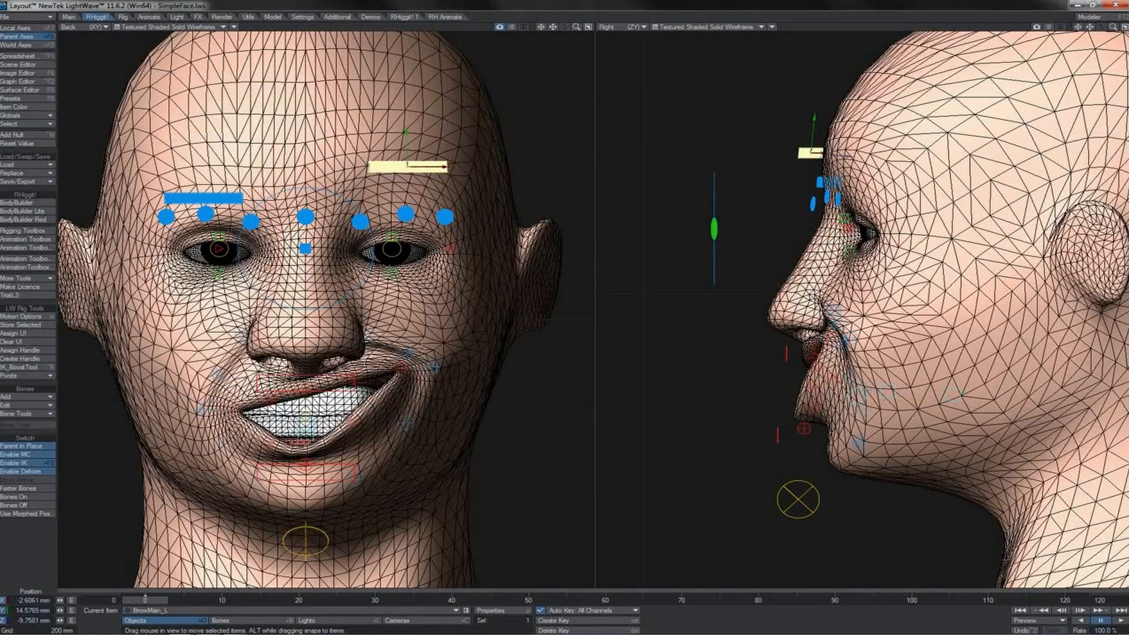
Step: Rotate the main upper lip control in bank to tilt the upper lip
left_click(305, 386)
key("y")
left_click_drag(330, 366, 355, 379)
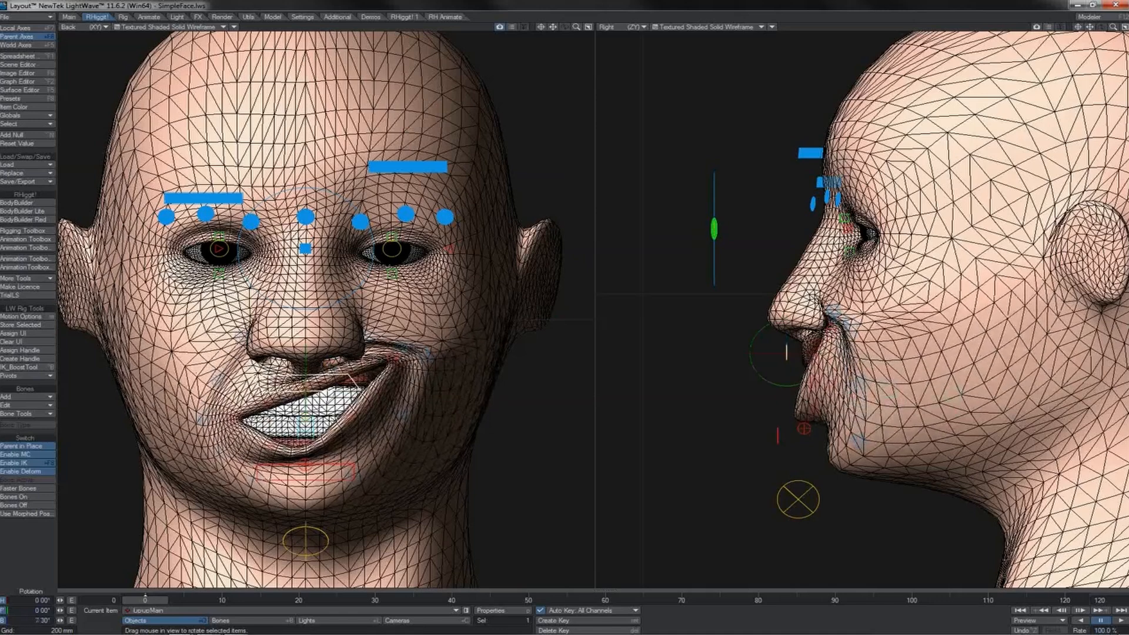
Step: Add the left main brow control to the selection and reset the selected face controls' rotation and position
left_click(407, 167, "shift")
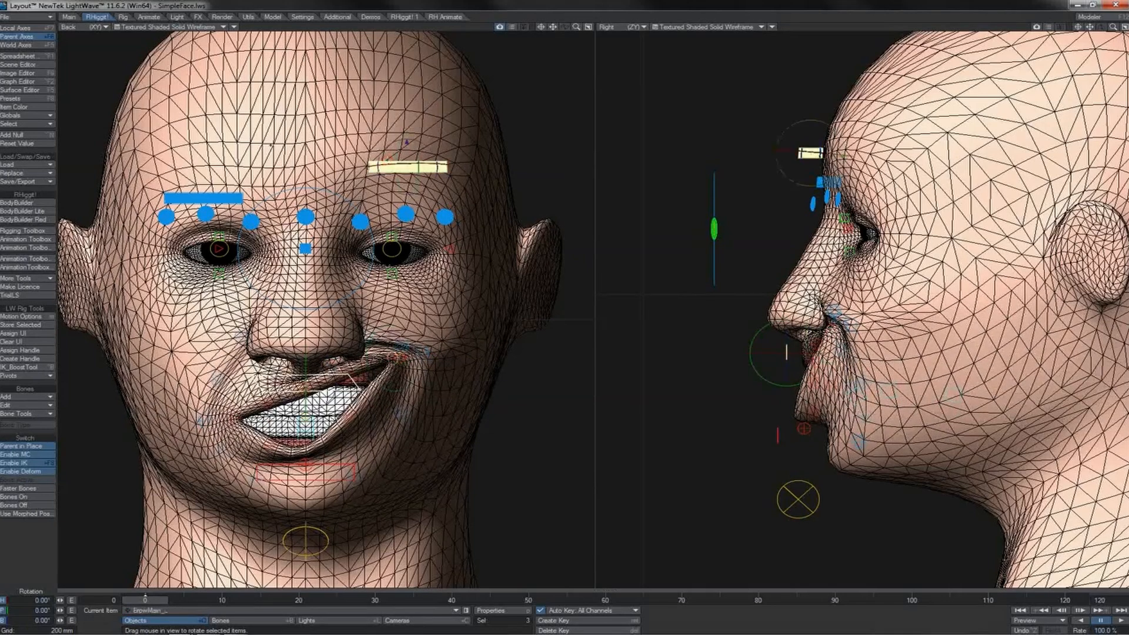
left_click(32, 144)
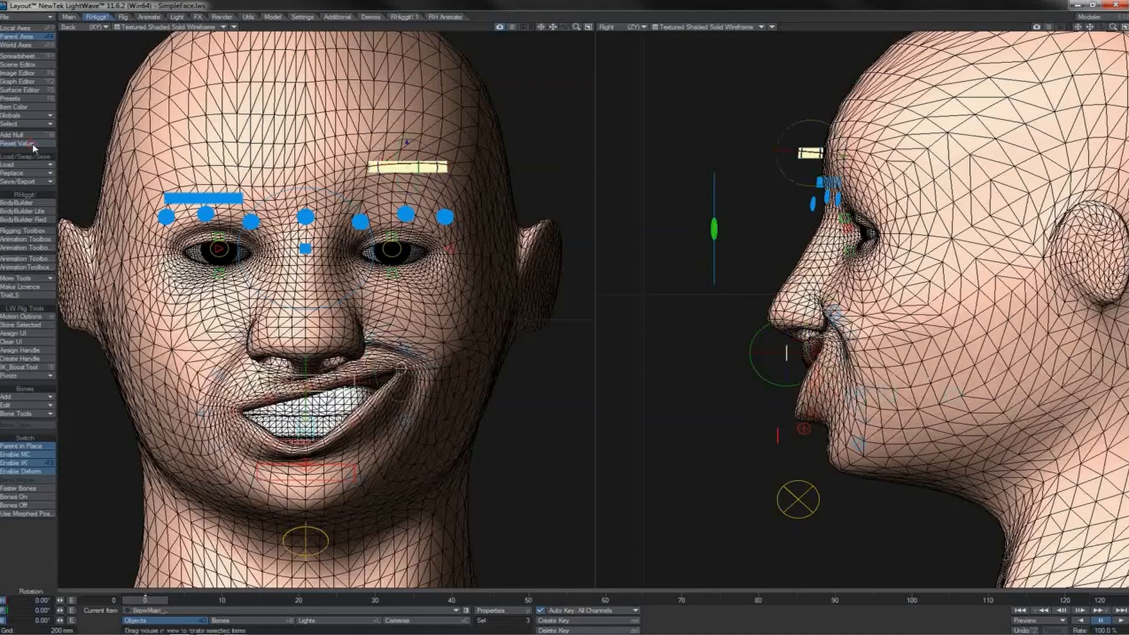
key("t")
left_click(33, 146)
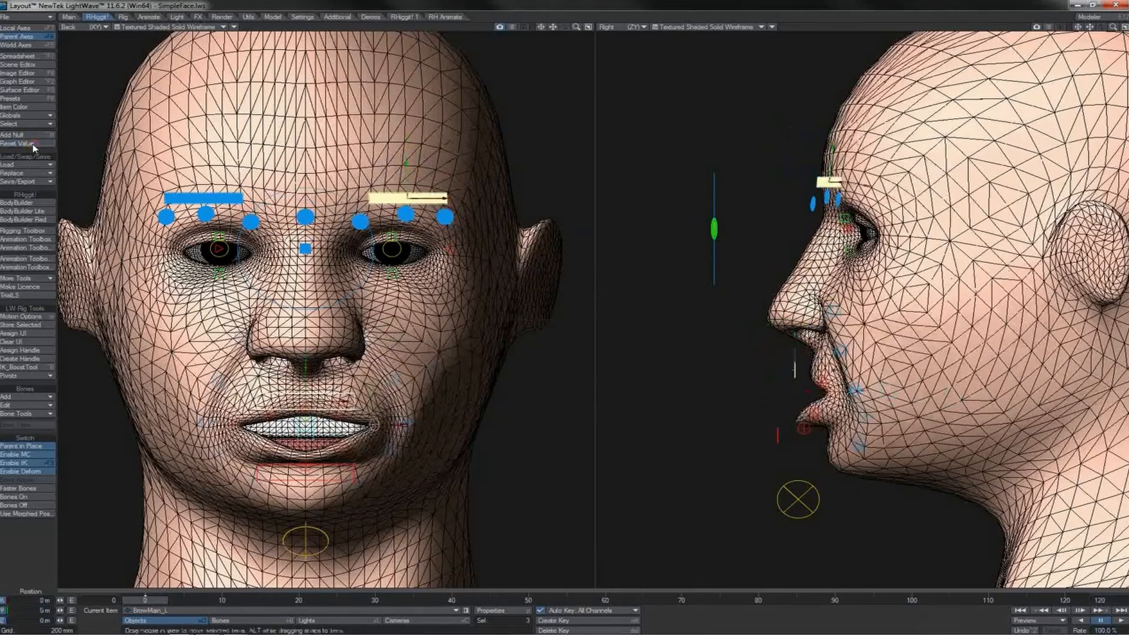
Step: Reset the main lower lip control's position and look through the face rig's item hierarchy in the Scene Editor
left_click(354, 471)
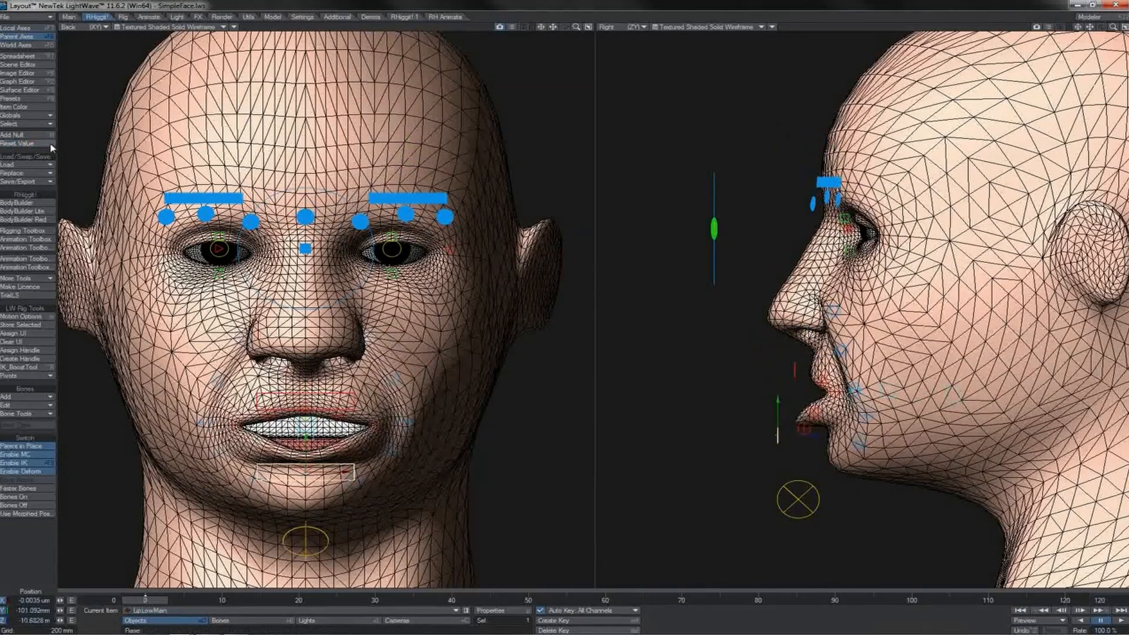
left_click(52, 147)
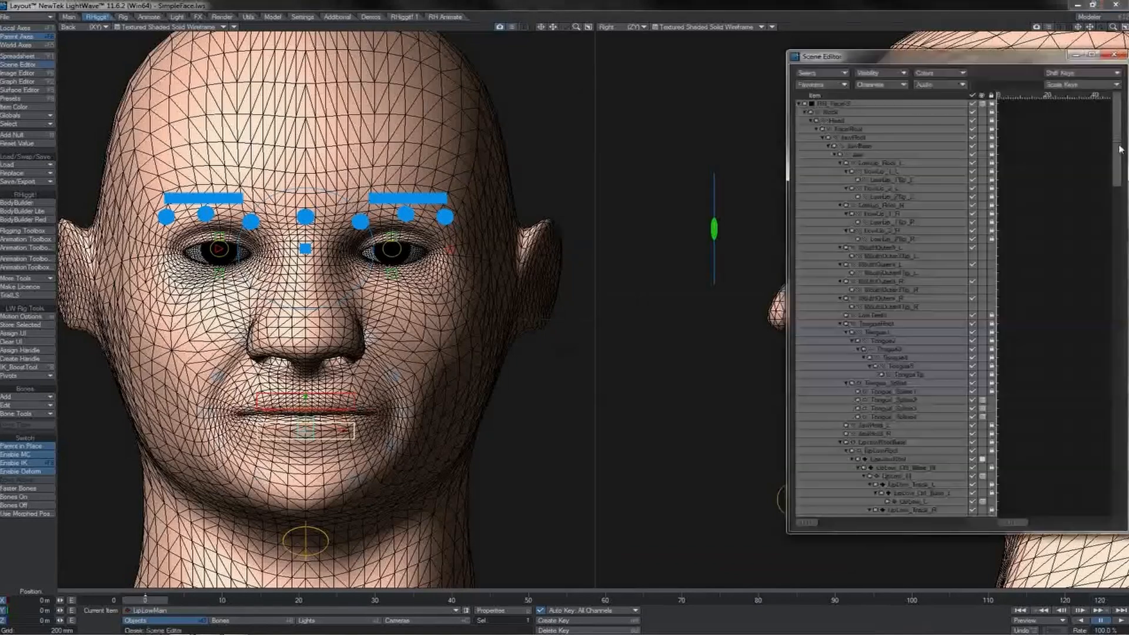
left_click_drag(1121, 163, 1122, 473)
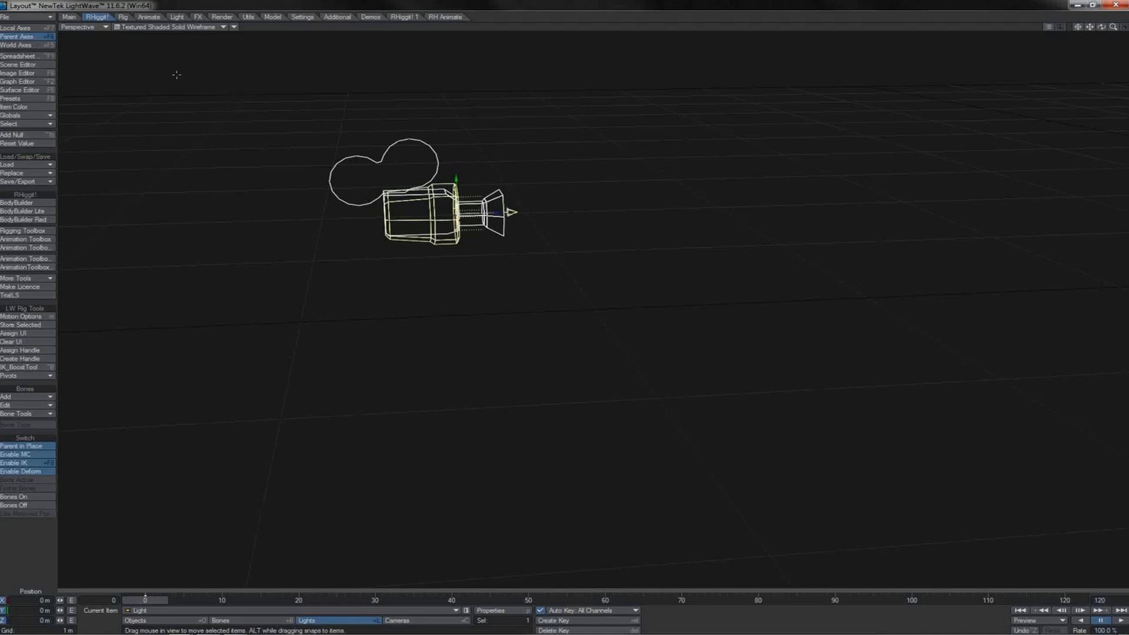
Step: Move the light forward of its parent camera to about 662 mm in Z
left_click(37, 44)
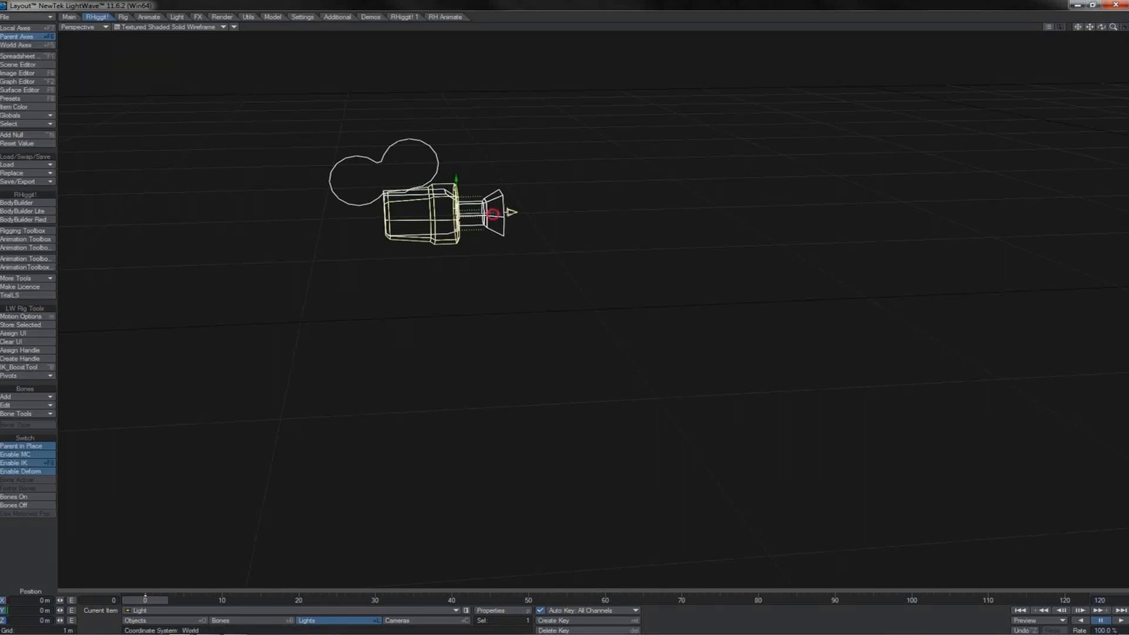
left_click_drag(493, 214, 562, 313)
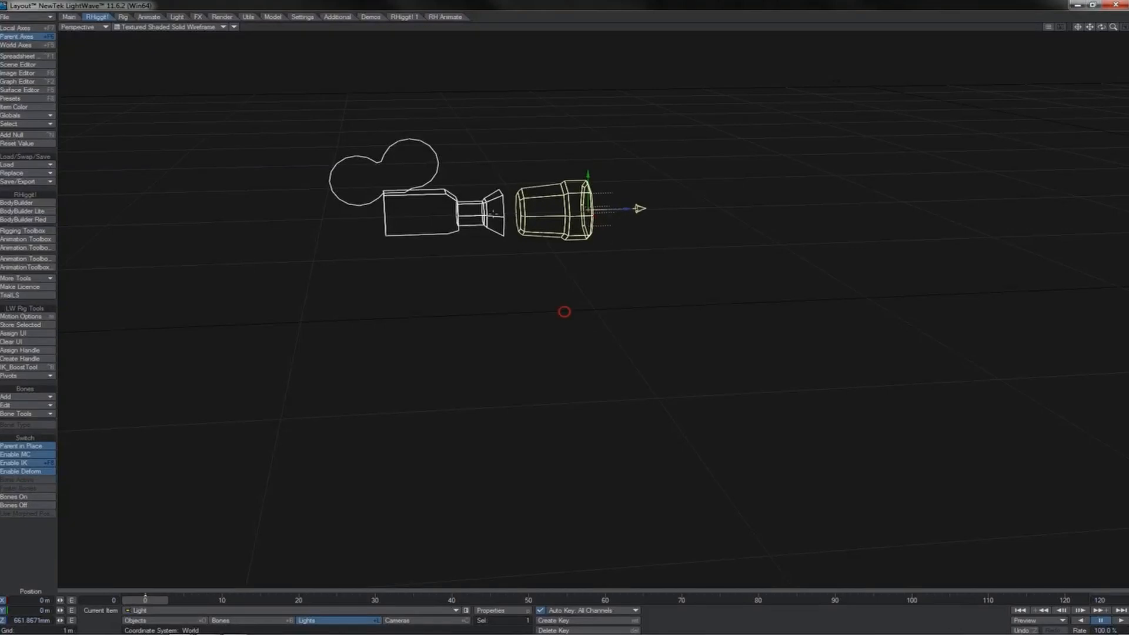
key("F2")
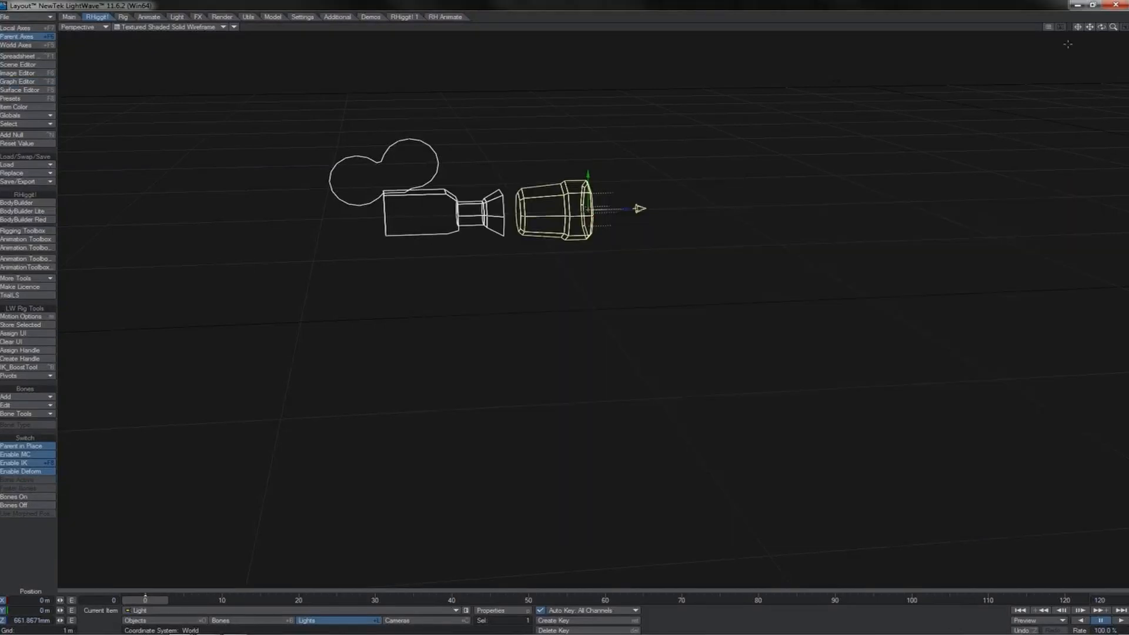
left_click(1080, 192)
left_click_drag(1104, 28, 562, 312)
left_click(1080, 28)
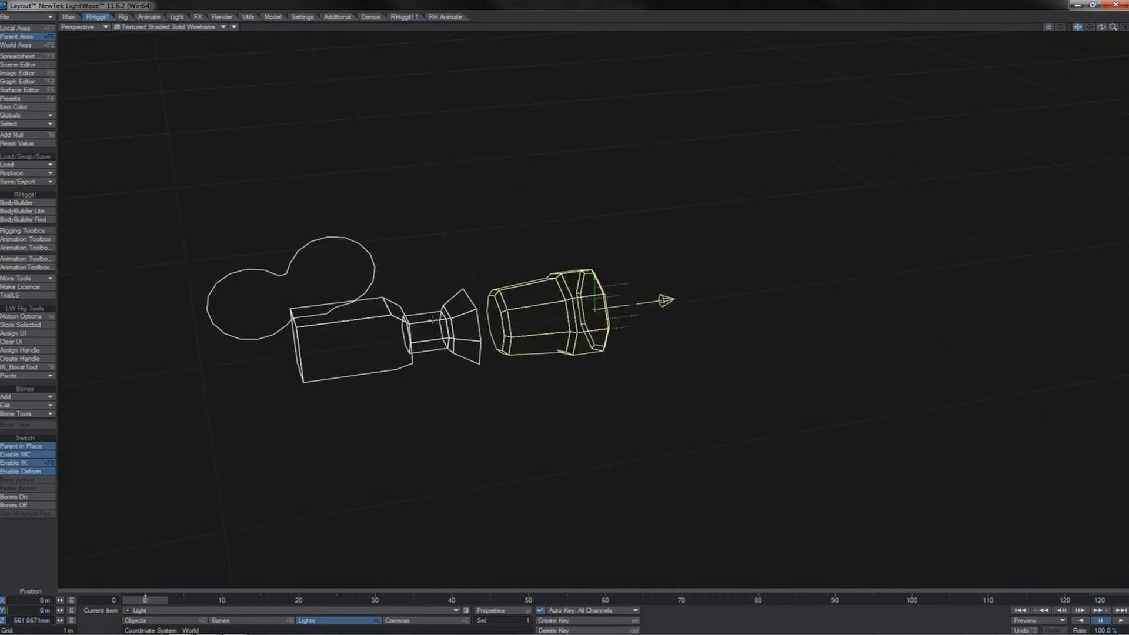
Step: Rotate the camera to a heading of about -48° and a pitch of about -73°, carrying its parented light along
left_click(433, 320)
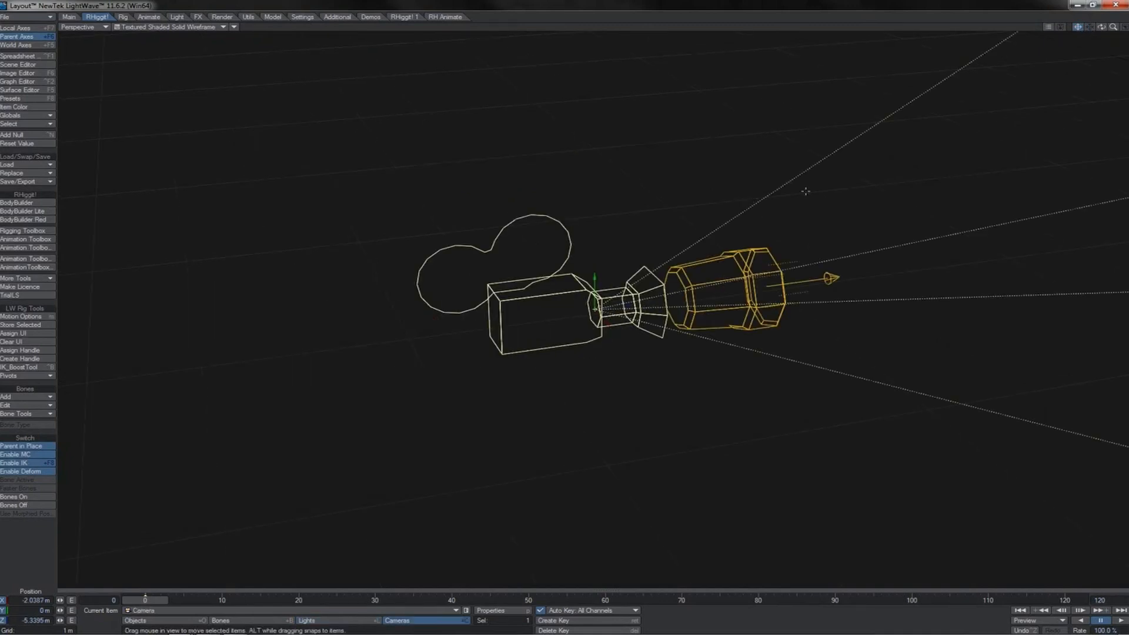
left_click(1078, 27)
key("y")
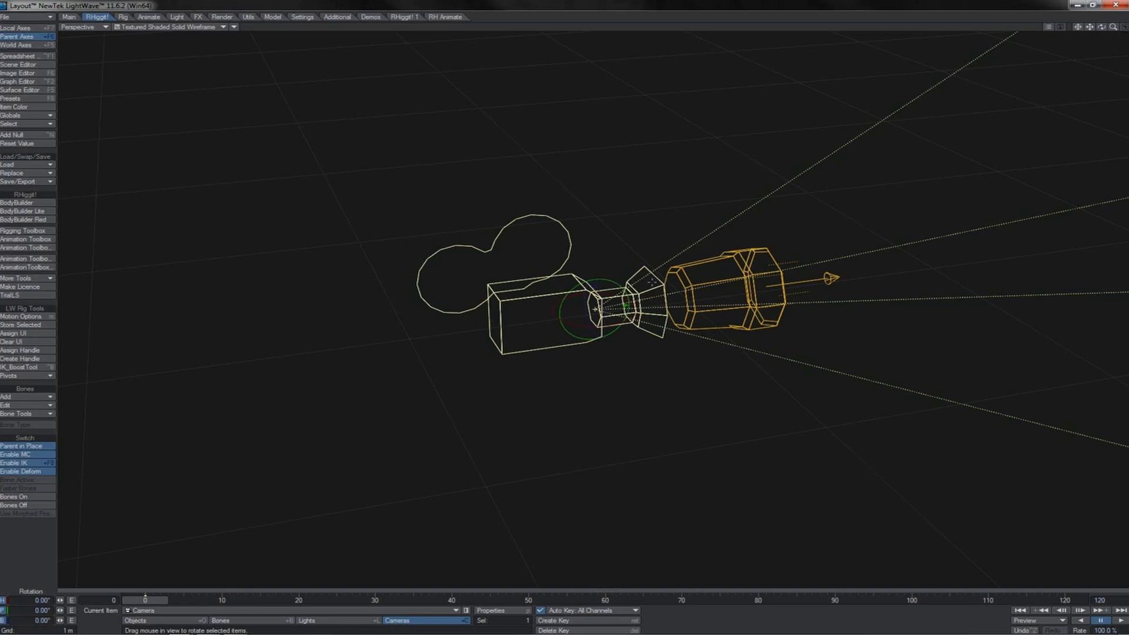
left_click(713, 283)
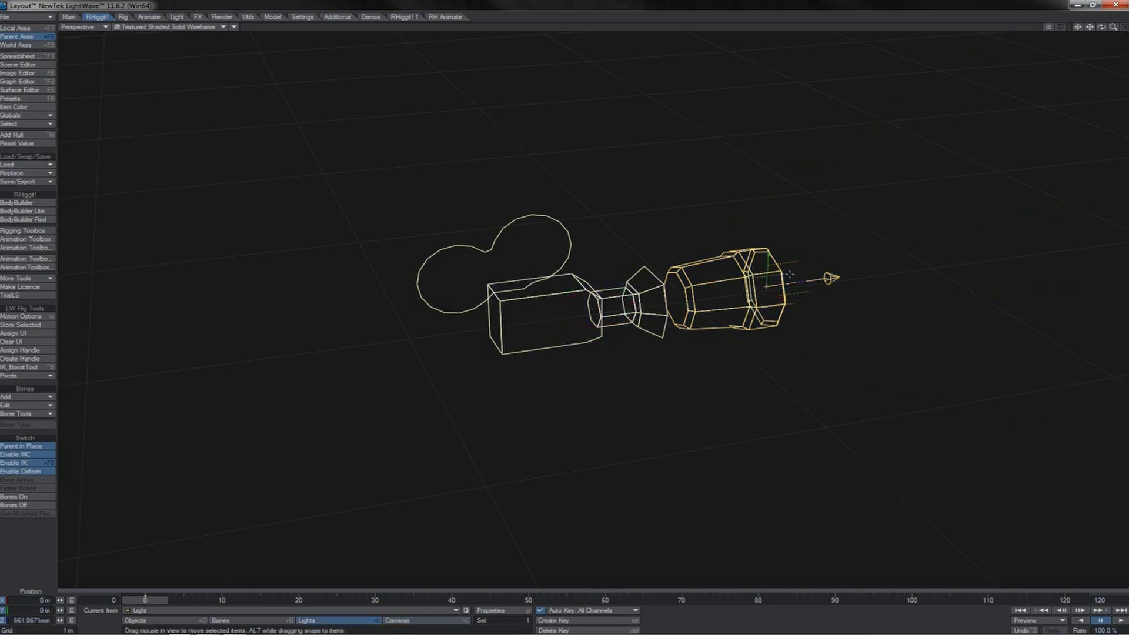
left_click(592, 291)
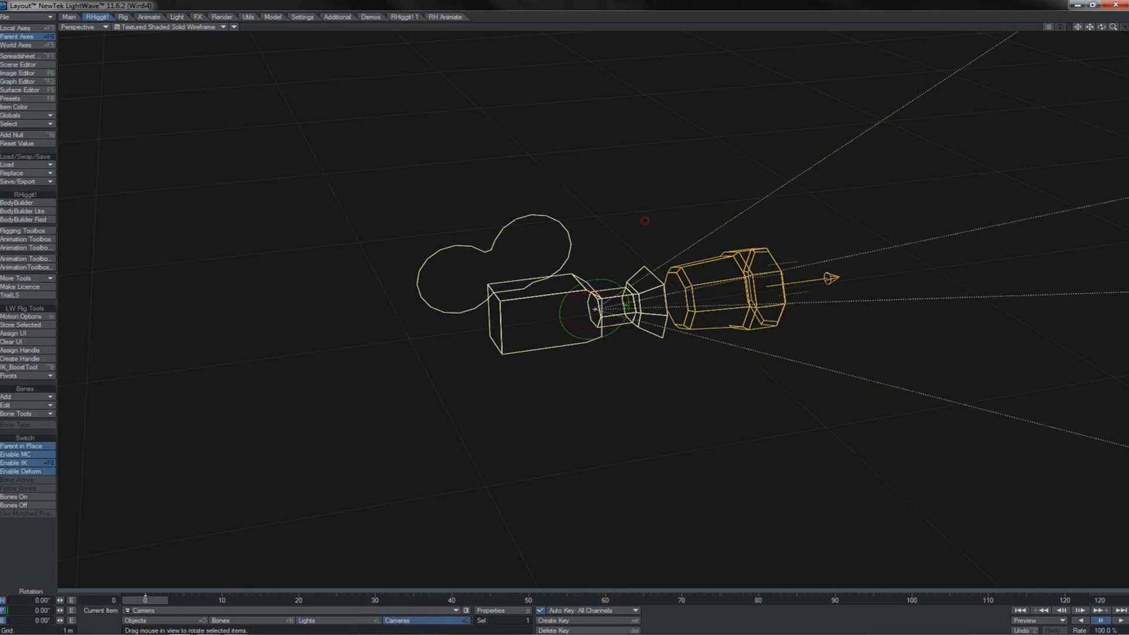
left_click_drag(645, 220, 564, 312)
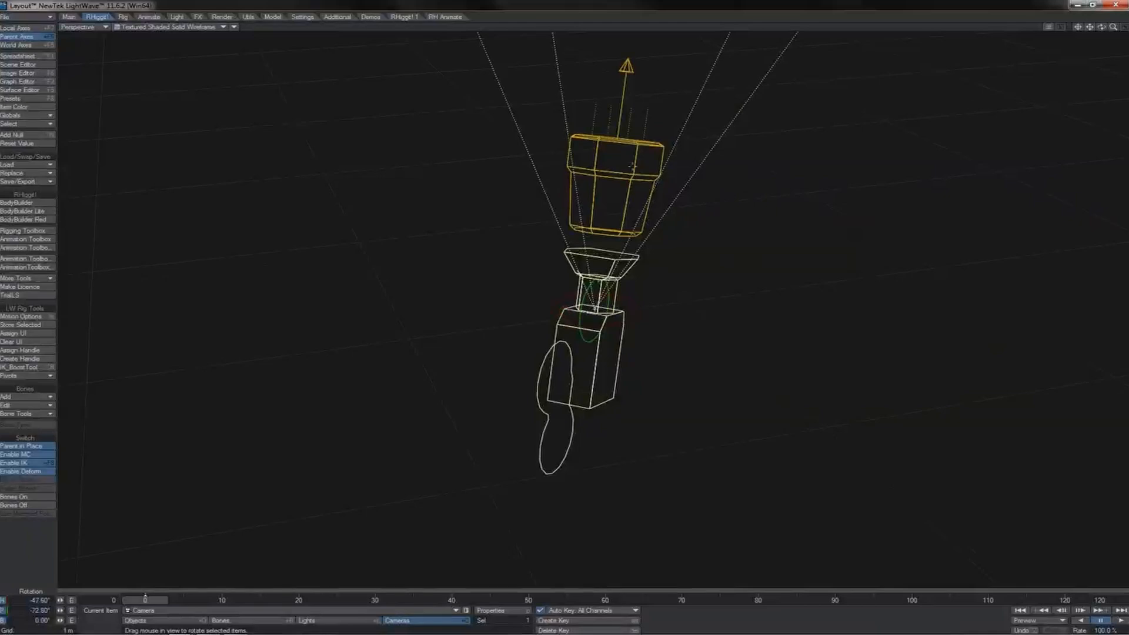
Step: Try raising the left mouth-corner control (LipMid_L) outward to about X 131 mm, Y 202 mm and Z 137 mm
left_click(633, 166)
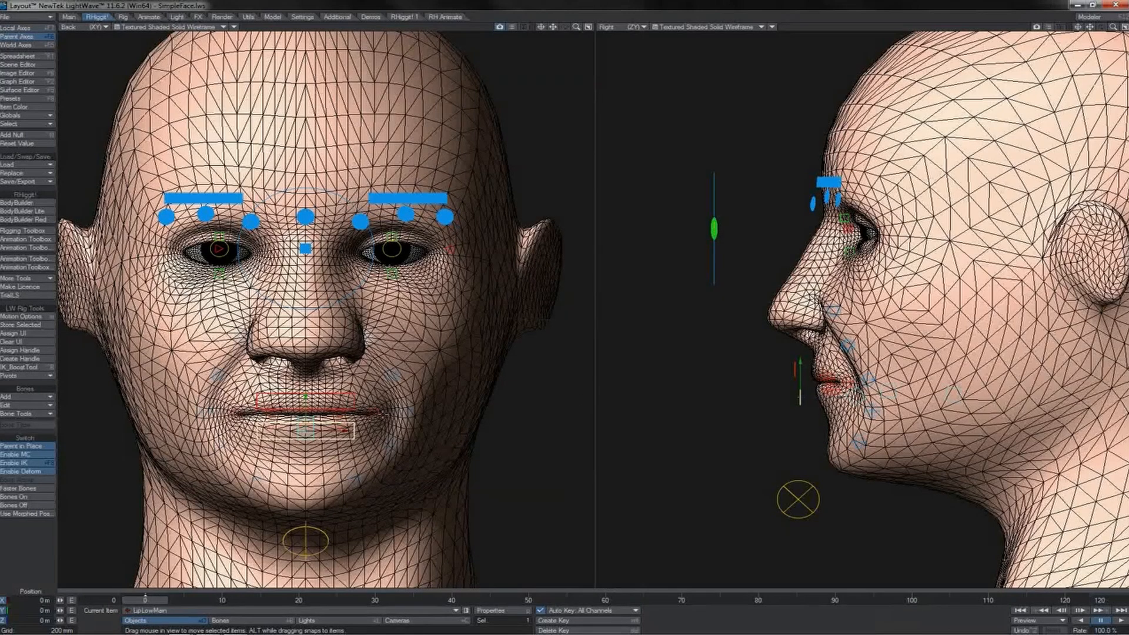
left_click(383, 414)
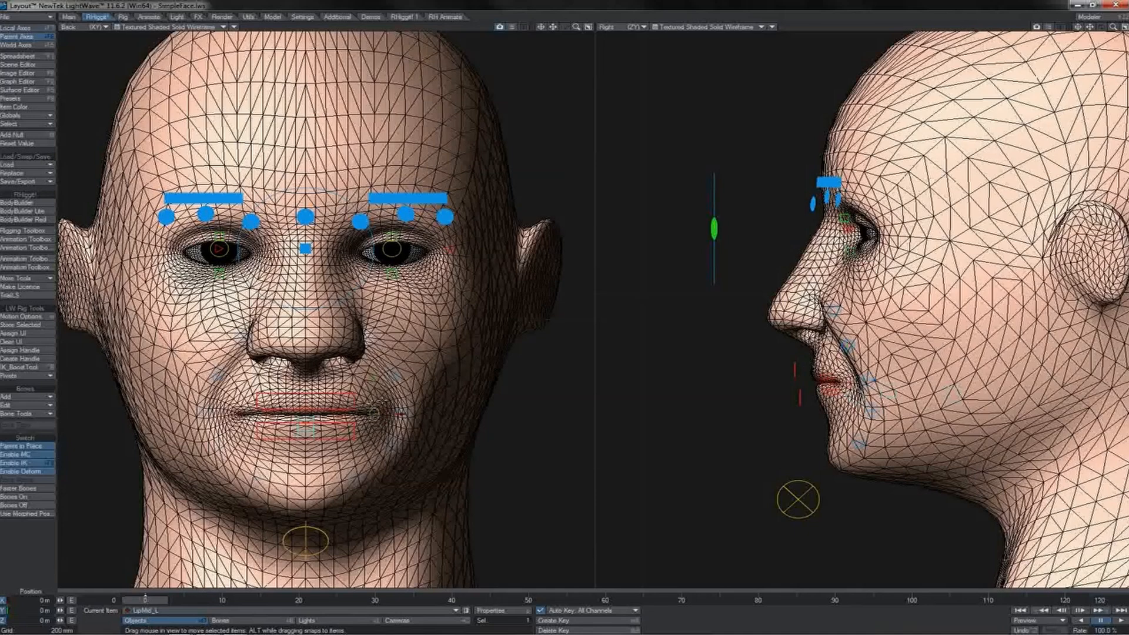
left_click_drag(510, 425, 550, 361)
key("ctrl+z")
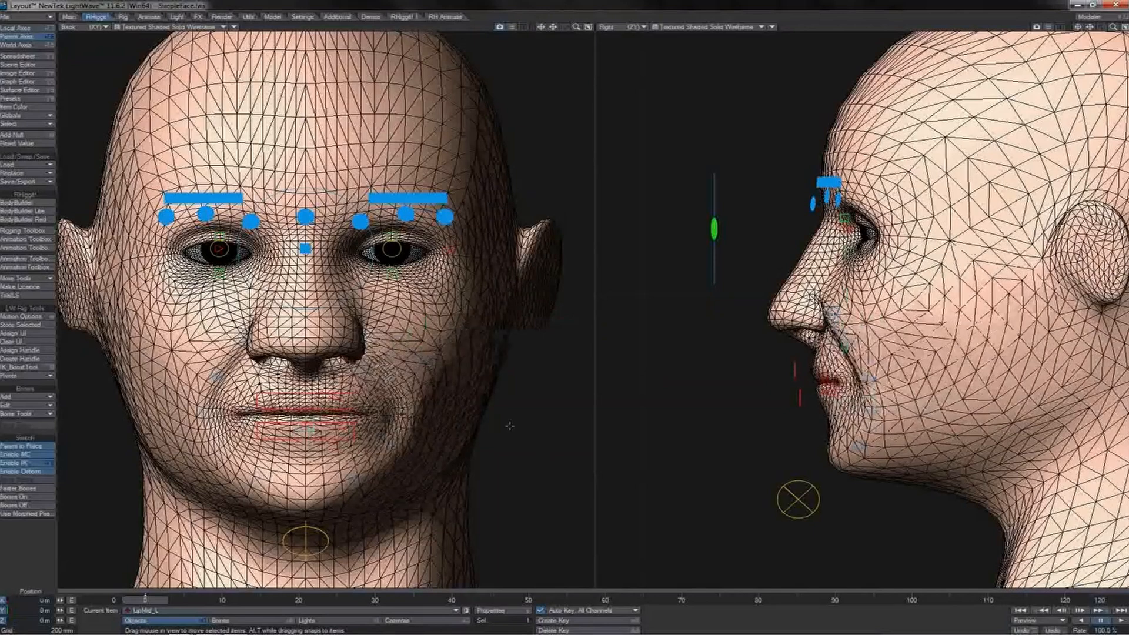
left_click_drag(510, 426, 564, 313)
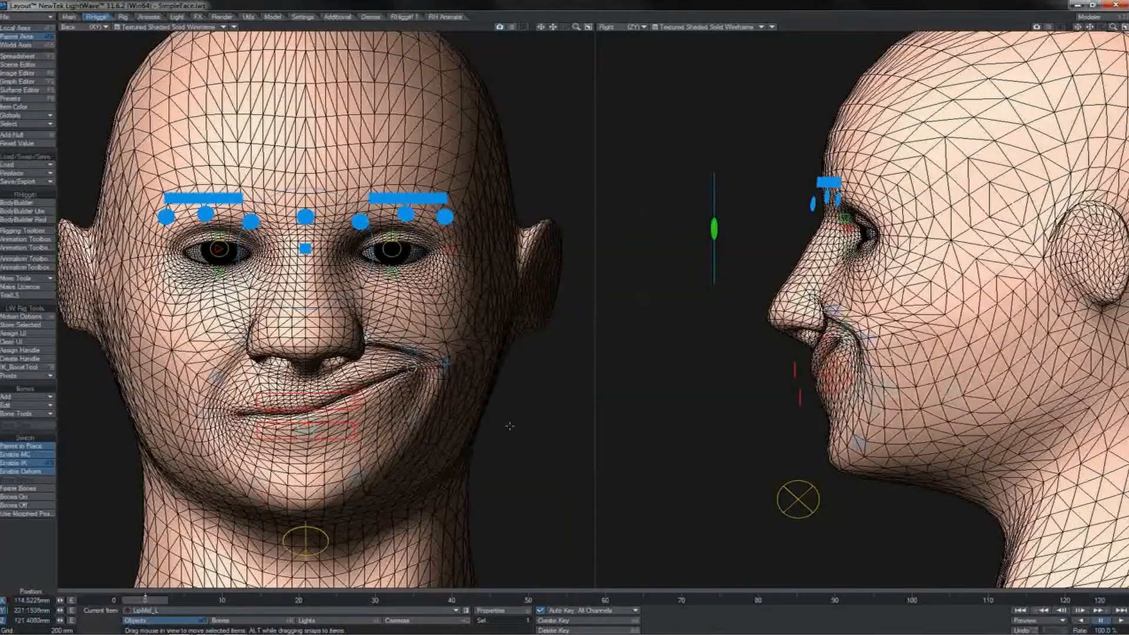
Step: Show the side view of the face in perspective to examine the lifted mouth corner, and undo the control's move
key("4")
left_click_drag(1102, 27, 1104, 154)
left_click(1077, 27)
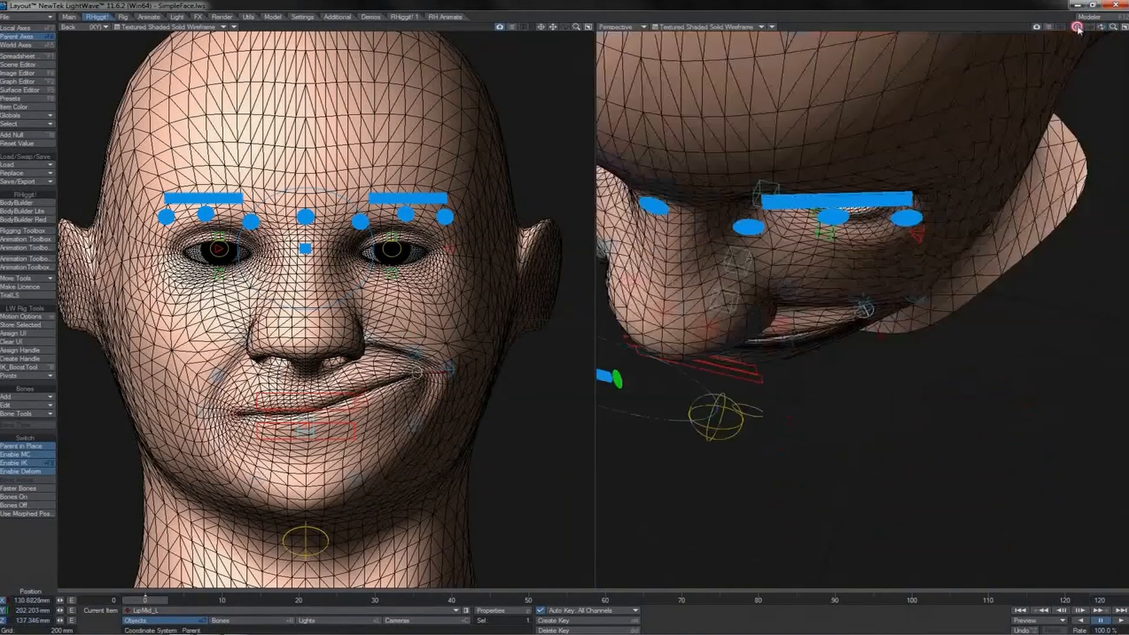
left_click_drag(1102, 27, 1057, 26)
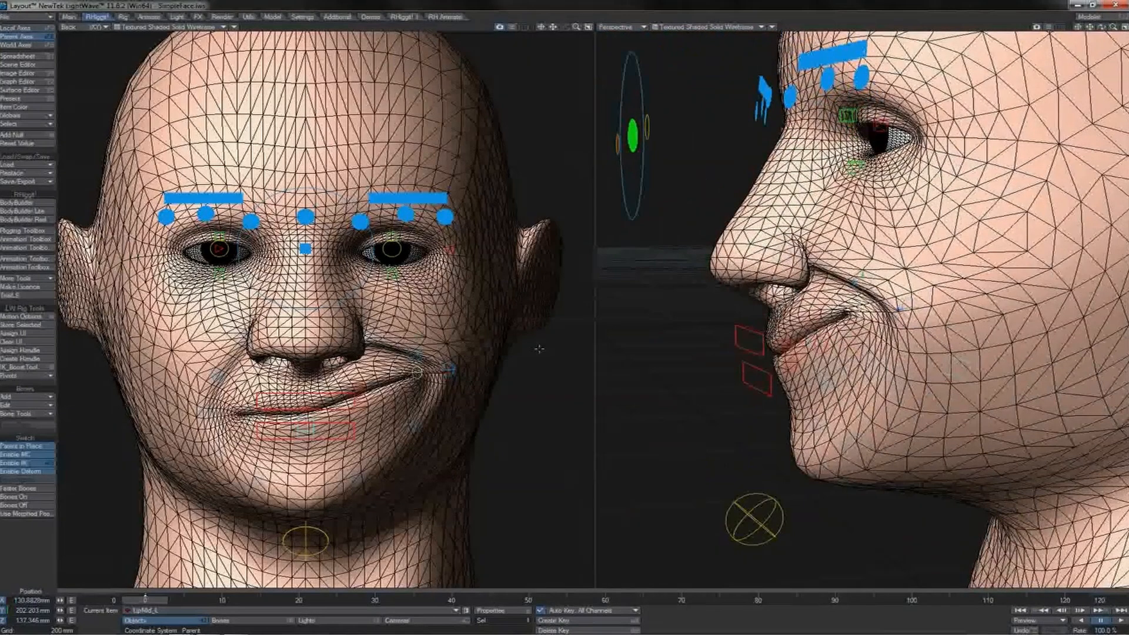
key("ctrl+z")
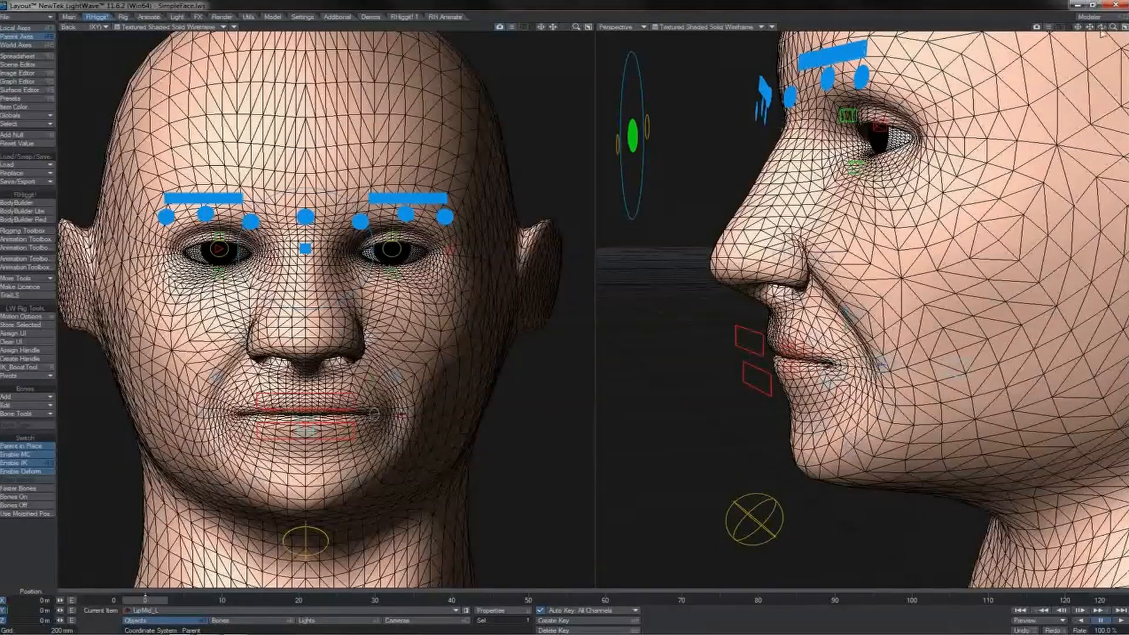
Step: Move the left mouth-corner control to about 209 mm in Y and 197 mm in Z
left_click_drag(1101, 28, 909, 83)
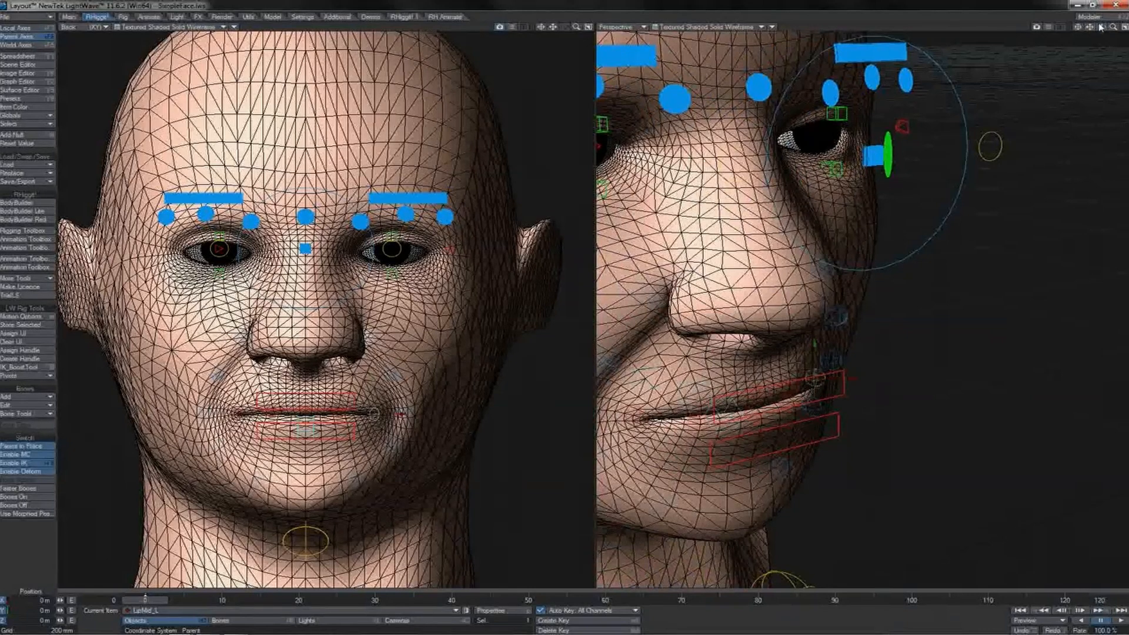
left_click_drag(1102, 27, 959, 62)
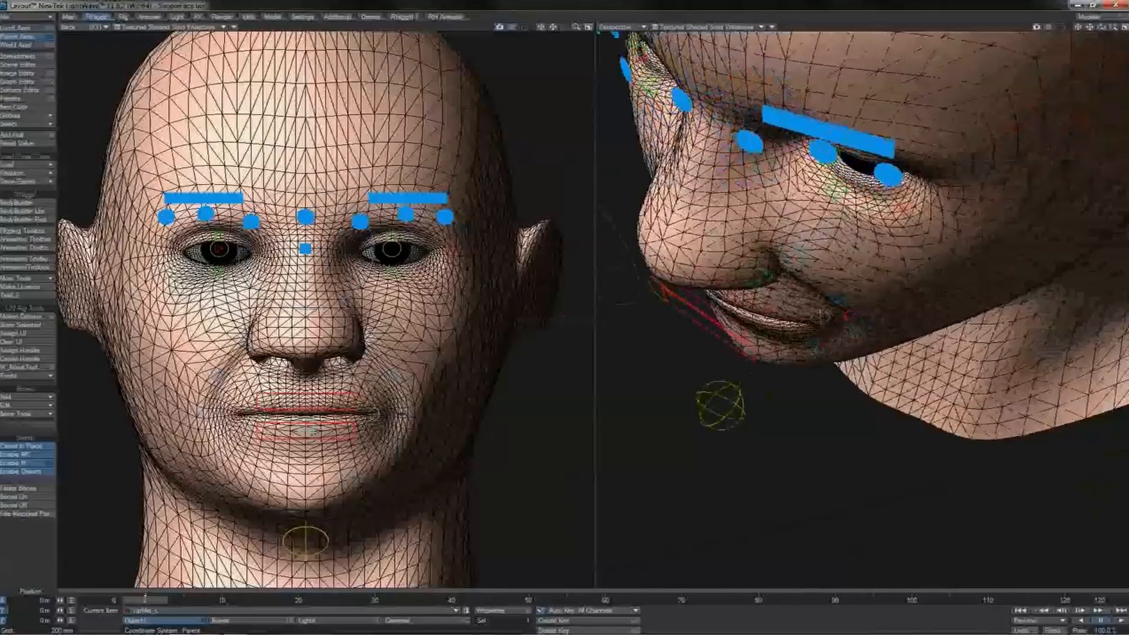
mouse_move(410, 413)
left_mouse_down()
mouse_move(470, 411)
mouse_move(404, 412)
left_mouse_up()
left_click_drag(361, 414, 406, 372)
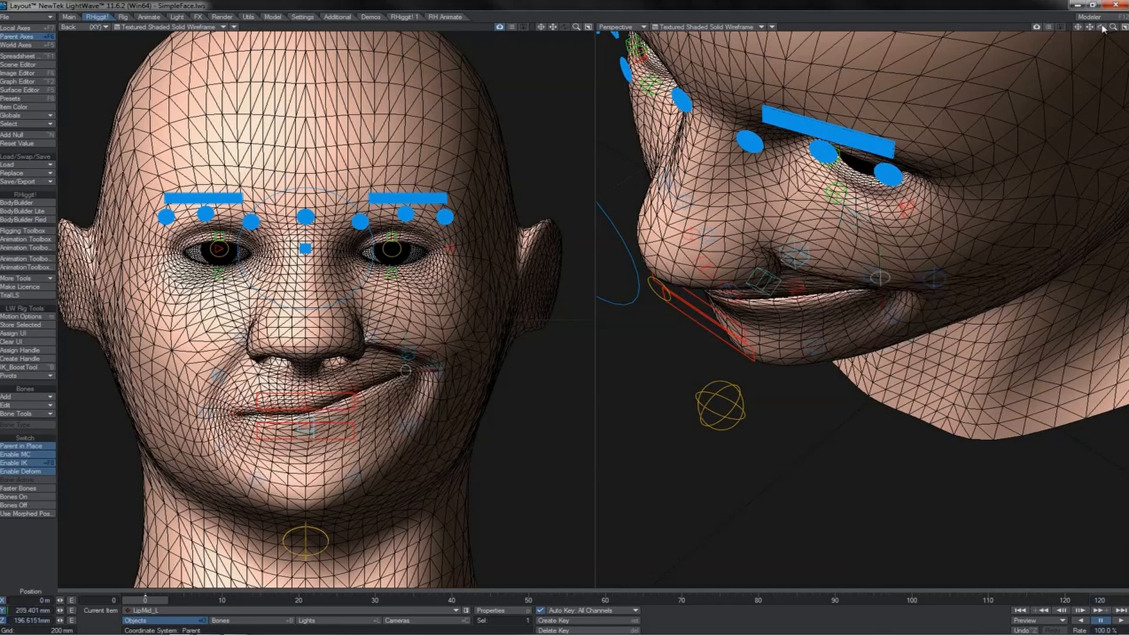
Step: Try shifting the left mouth-corner control along X, undo that shift, and examine the mouth in perspective
mouse_move(1099, 27)
left_mouse_down()
mouse_move(1077, 56)
mouse_move(1109, 17)
mouse_move(1059, 29)
mouse_move(1102, 21)
left_mouse_up()
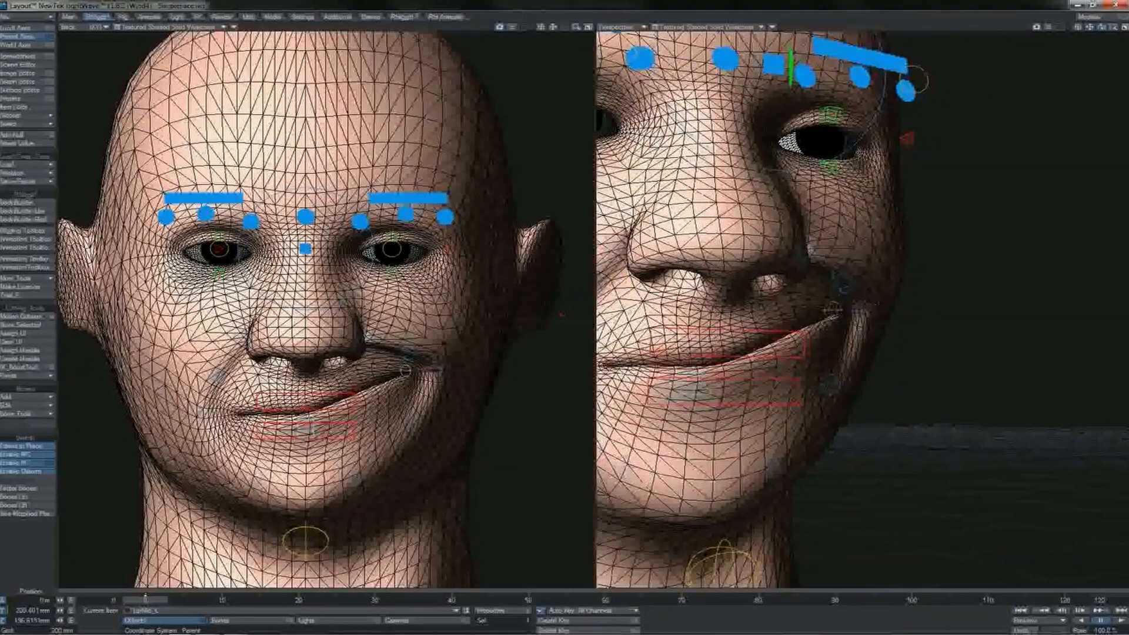
mouse_move(561, 314)
left_mouse_down()
mouse_move(548, 315)
mouse_move(563, 314)
left_mouse_up()
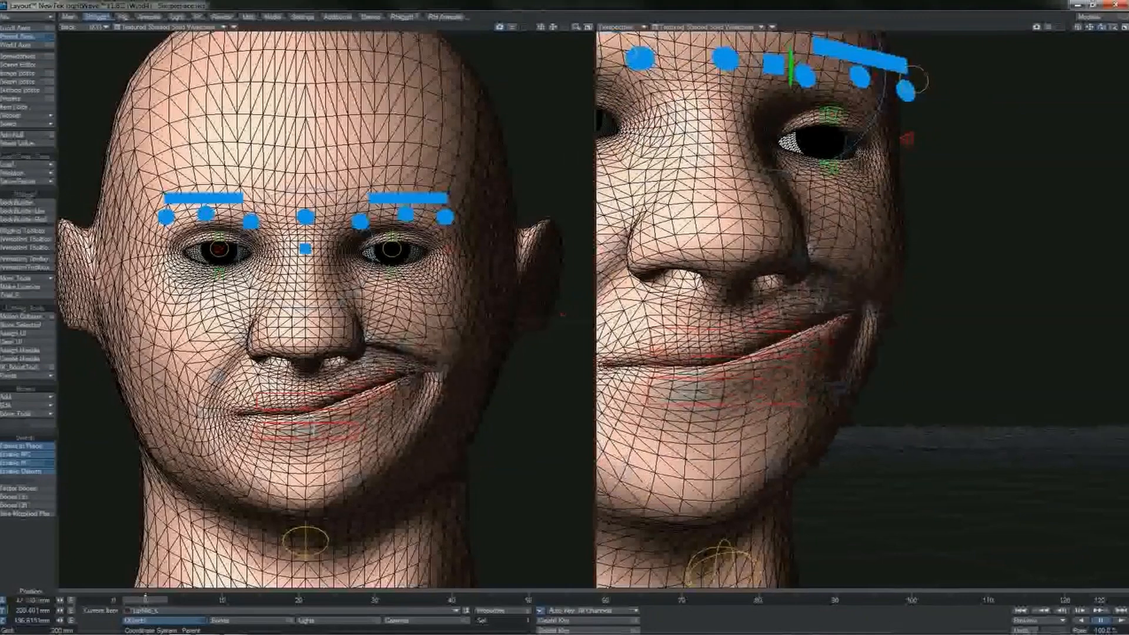
key("ctrl+z")
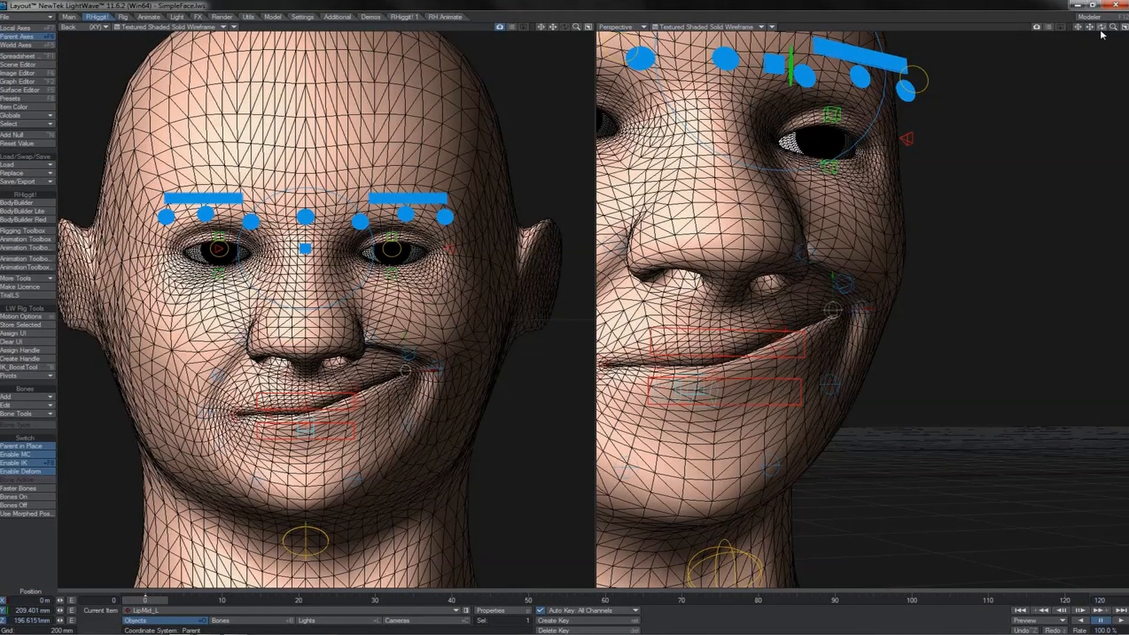
mouse_move(1101, 28)
left_mouse_down()
mouse_move(888, 28)
mouse_move(1102, 35)
left_mouse_up()
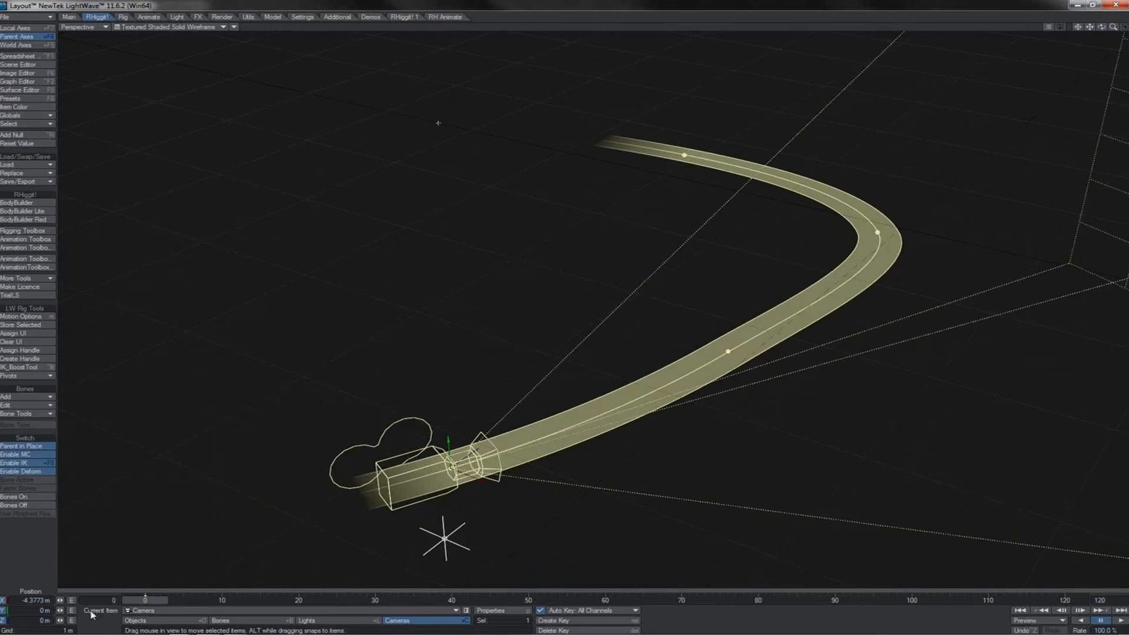
Step: Reposition the camera at the start of its curved motion path
left_click(60, 620)
left_click_drag(438, 123, 676, 27)
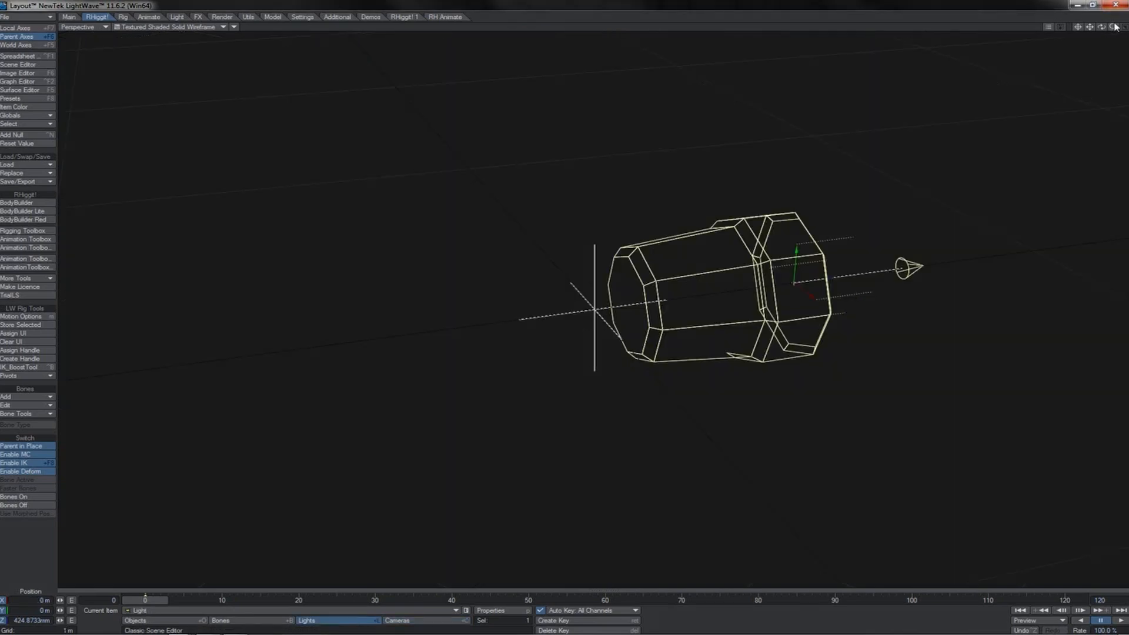
Step: Move the light away from its parent null to about -330 mm in X and 397 mm in Z
left_click_drag(1113, 27, 1067, 36)
left_click_drag(741, 272, 756, 275)
left_click(579, 314)
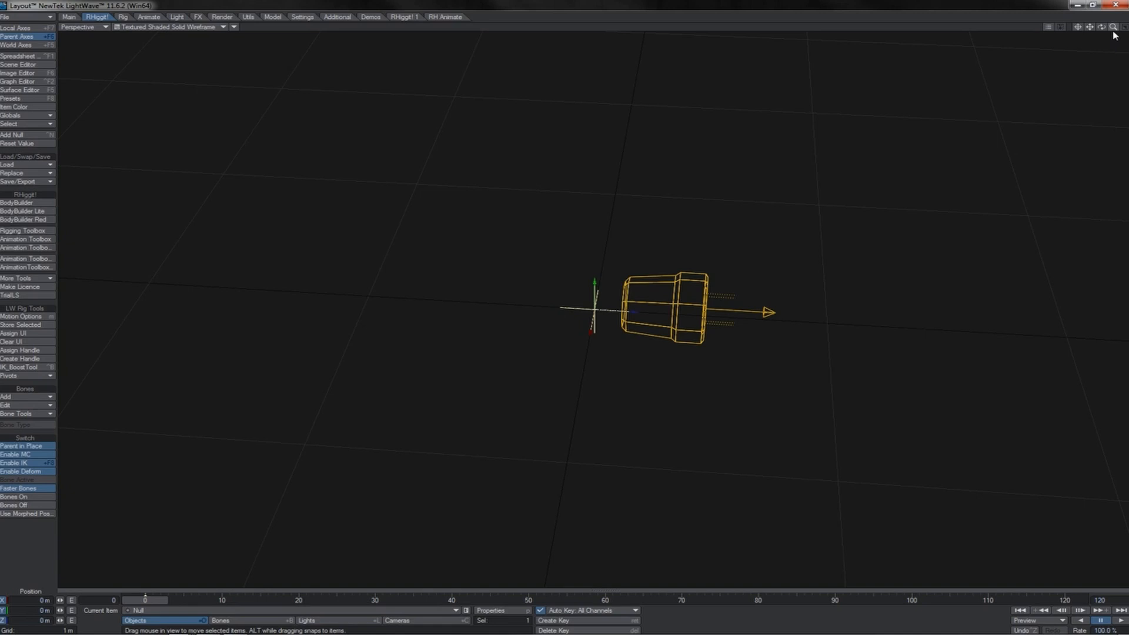
mouse_move(1113, 28)
left_mouse_down()
mouse_move(1080, 25)
mouse_move(1102, 29)
left_mouse_up()
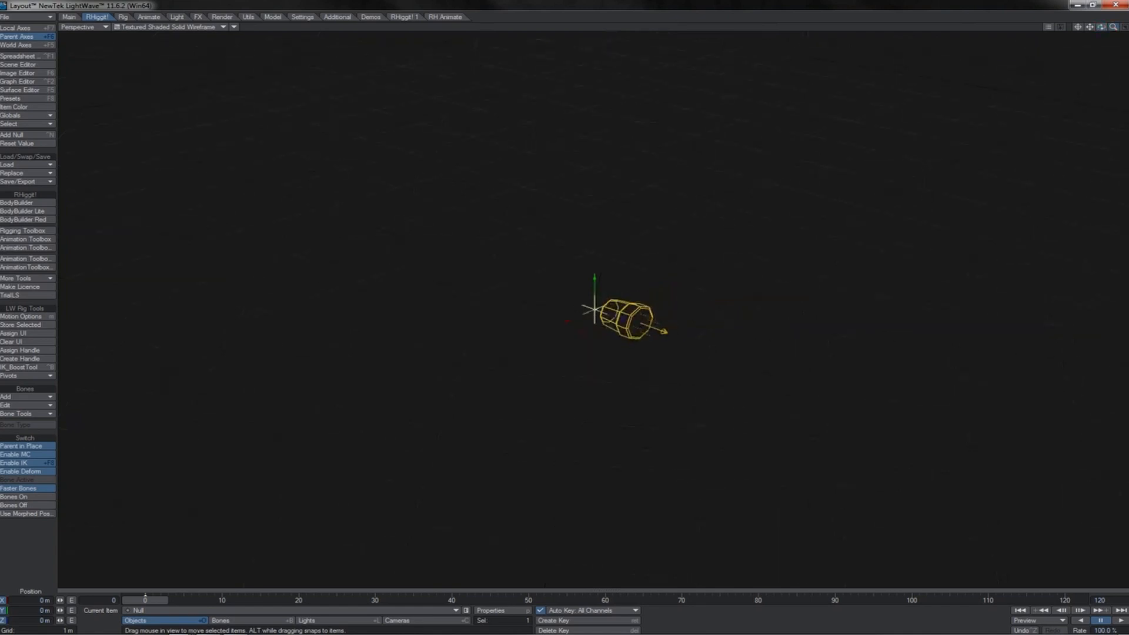
left_click(641, 314)
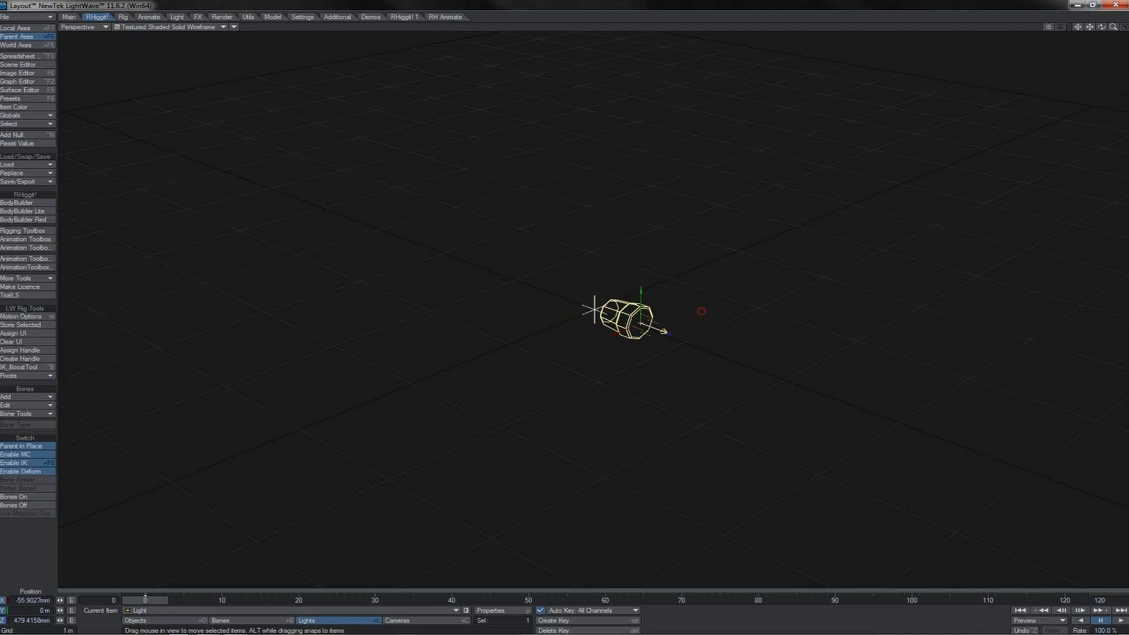
left_click_drag(702, 310, 772, 305)
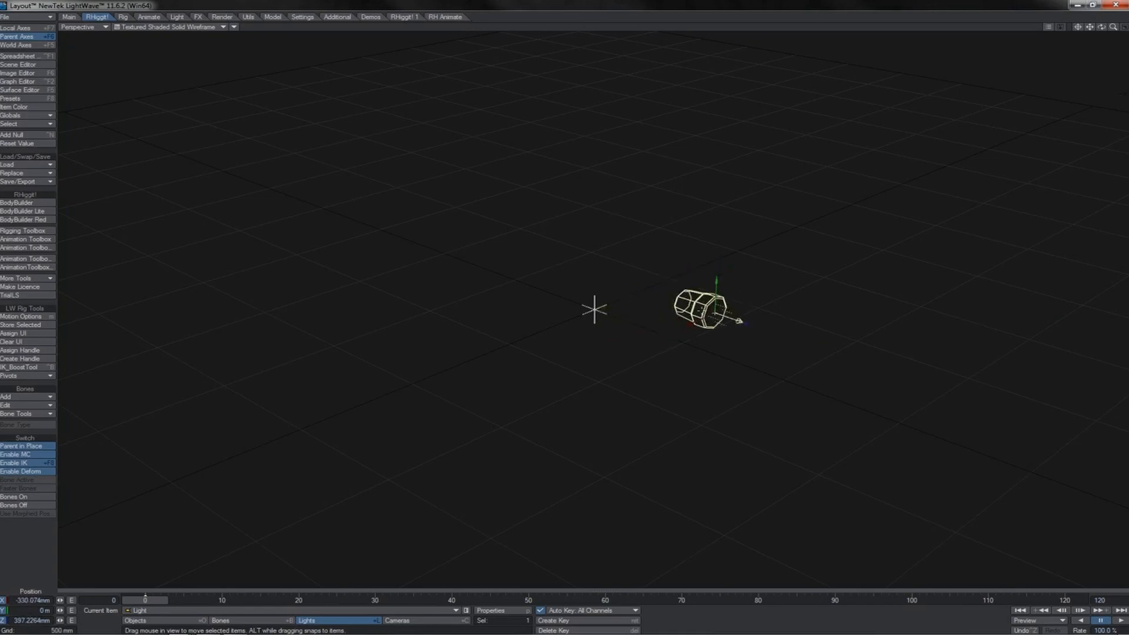
Step: Reduce the grid size to 100 mm to compare the light's distance with the null's display size
scroll(720, 309, "up", 3)
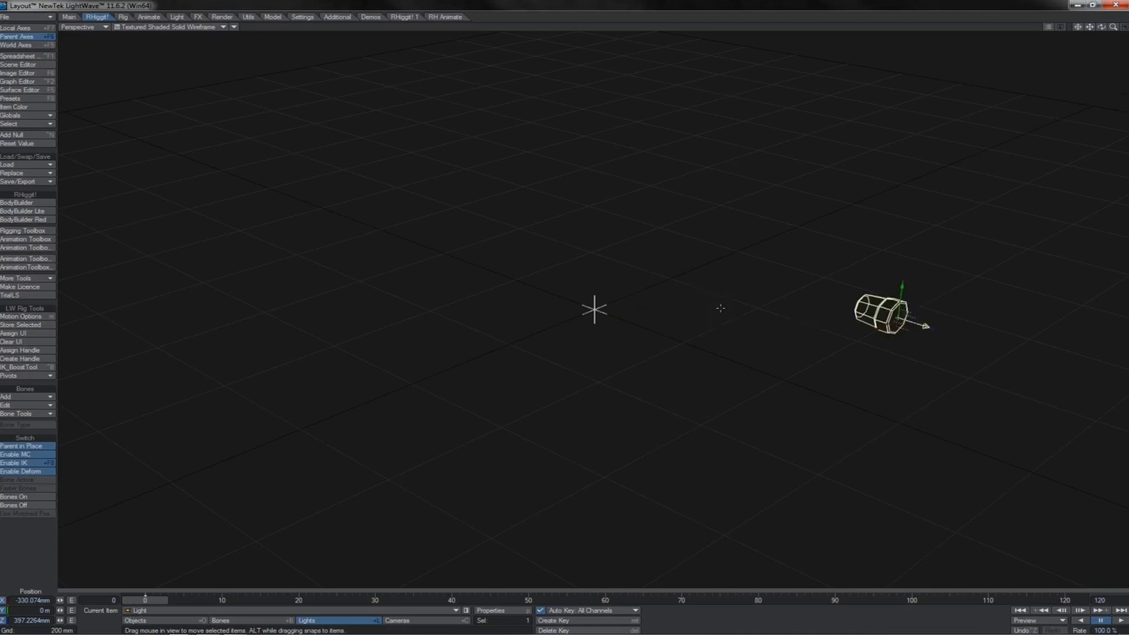
scroll(720, 309, "up", 3)
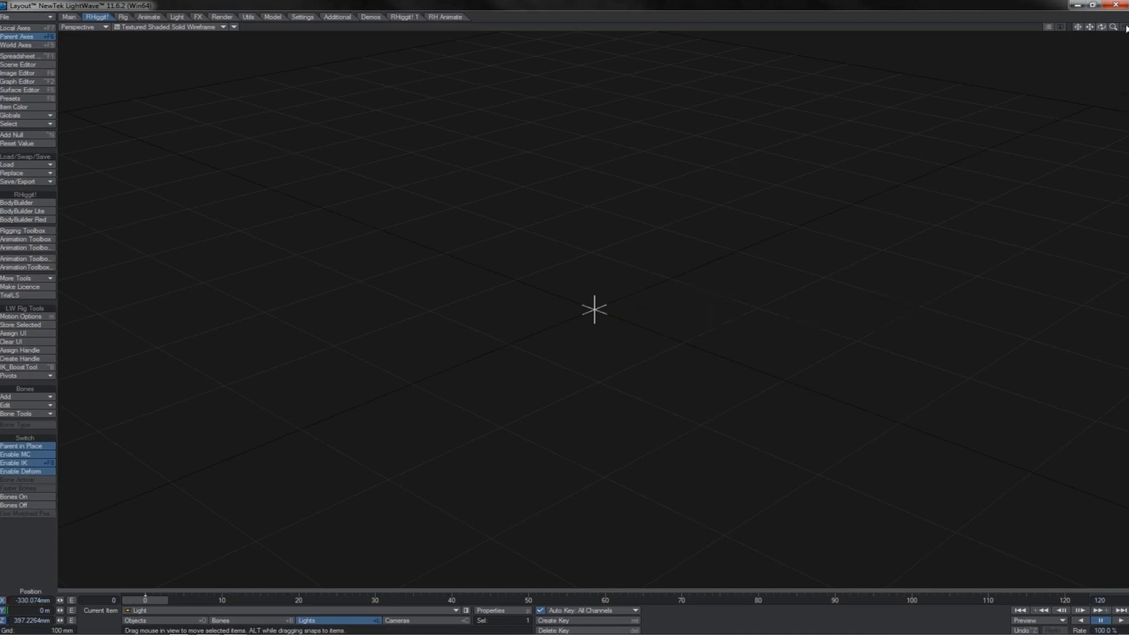
left_click_drag(1115, 27, 565, 312)
key("bracketleft")
Step: Try raising the left outer brow control (Brow3_L) far up in Y, and undo the move
left_click_drag(883, 289, 883, 288)
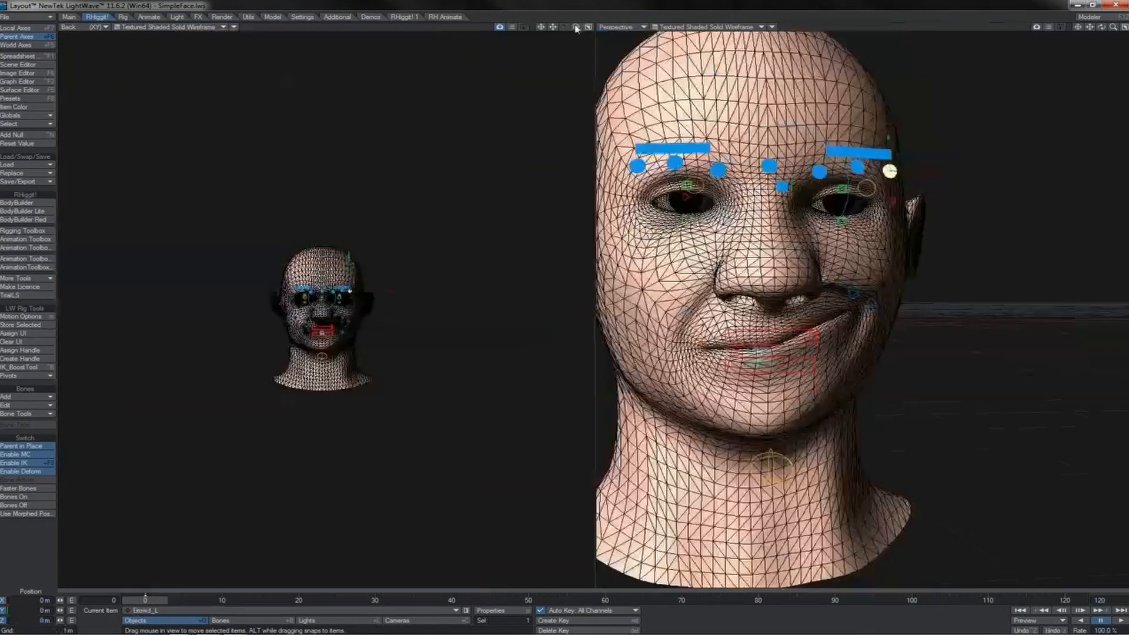
mouse_move(576, 26)
left_mouse_down()
mouse_move(612, 27)
mouse_move(580, 28)
left_mouse_up()
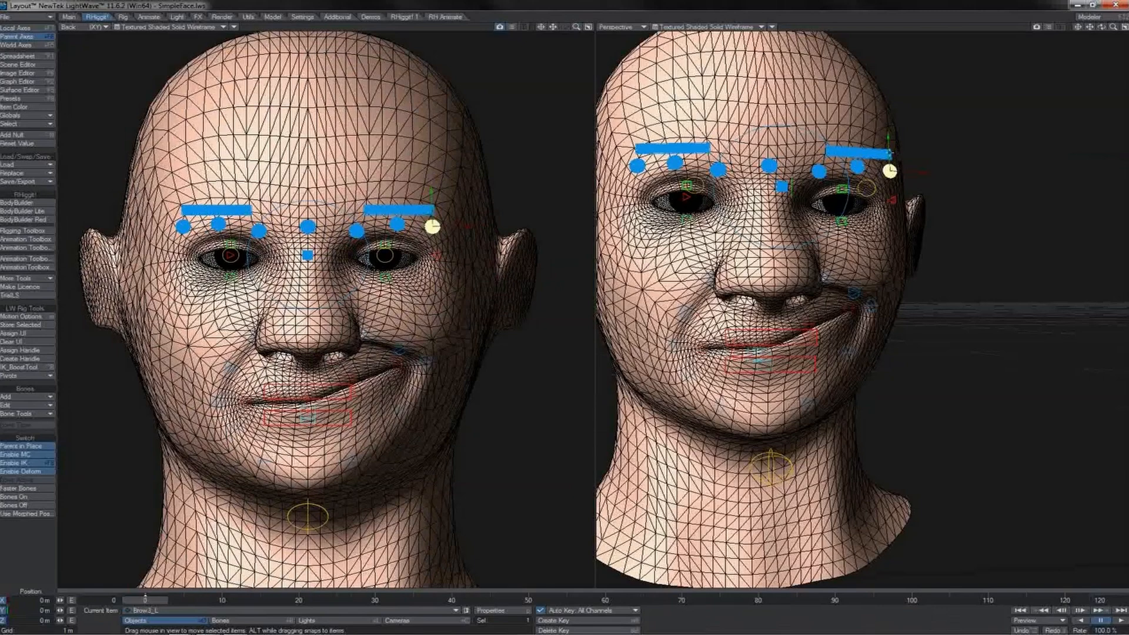
left_click(890, 153)
left_click_drag(889, 142, 883, 5)
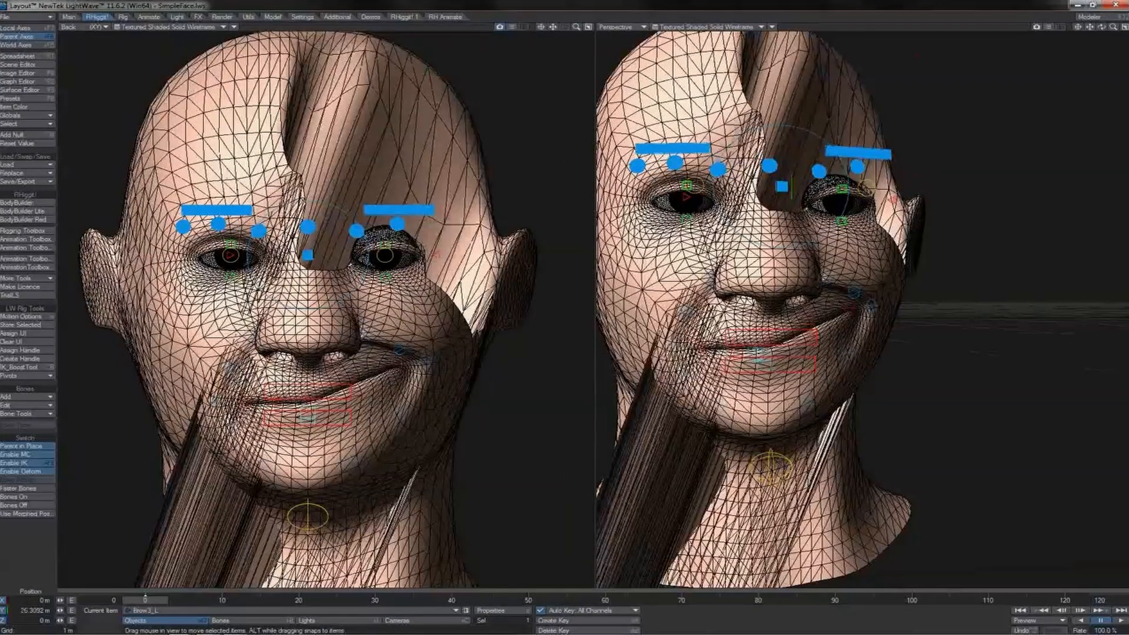
key("ctrl+z")
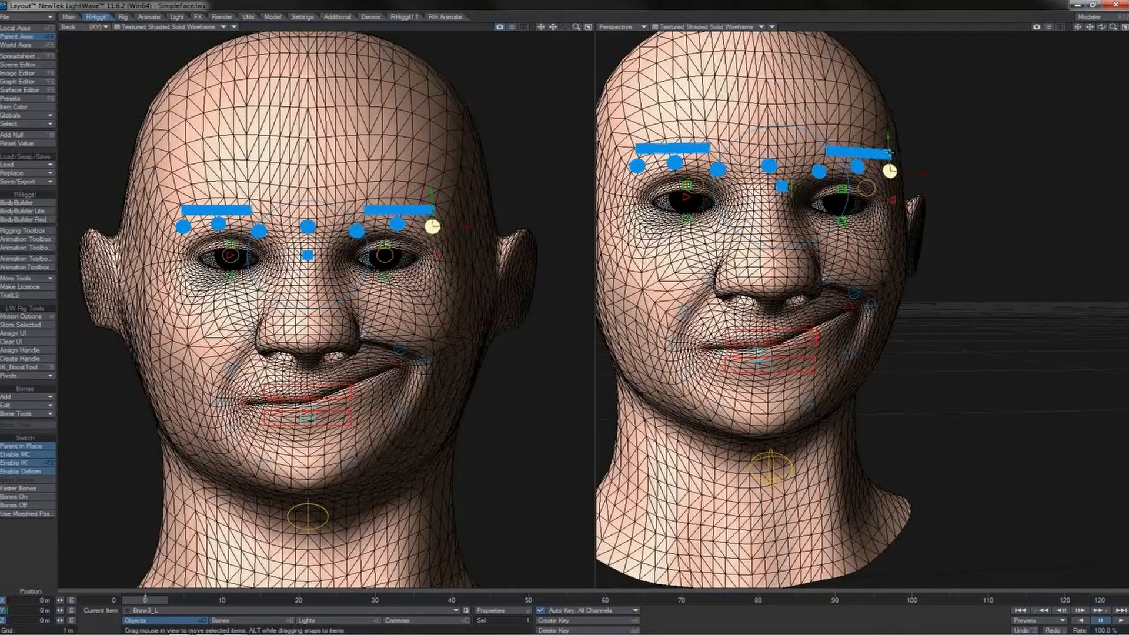
Step: Adjust the height of the left main brow control (BrowMain_L)
left_click(859, 152)
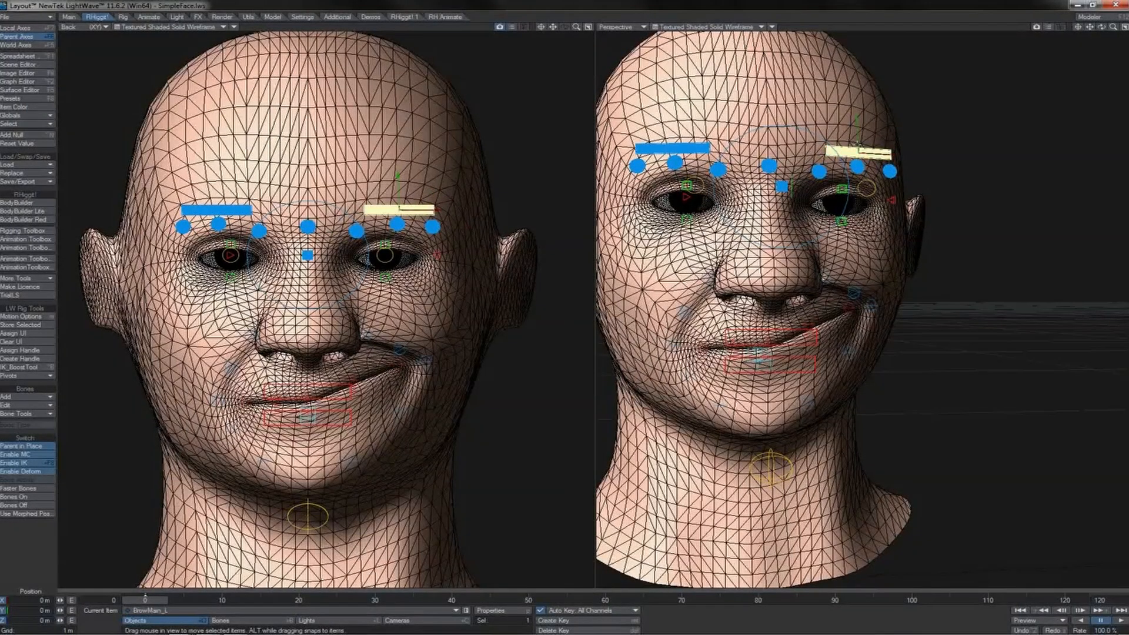
left_click_drag(854, 141, 855, 169)
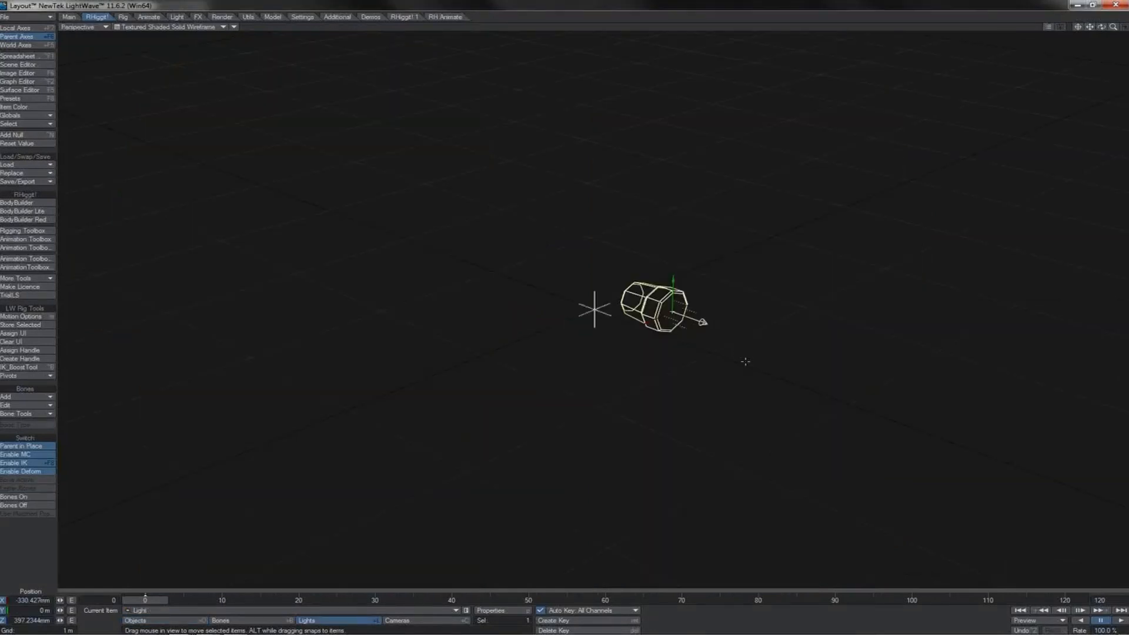
Step: Move the light around its parent null to about -635 mm in X and 1.946 m in Z
left_click_drag(744, 361, 585, 403)
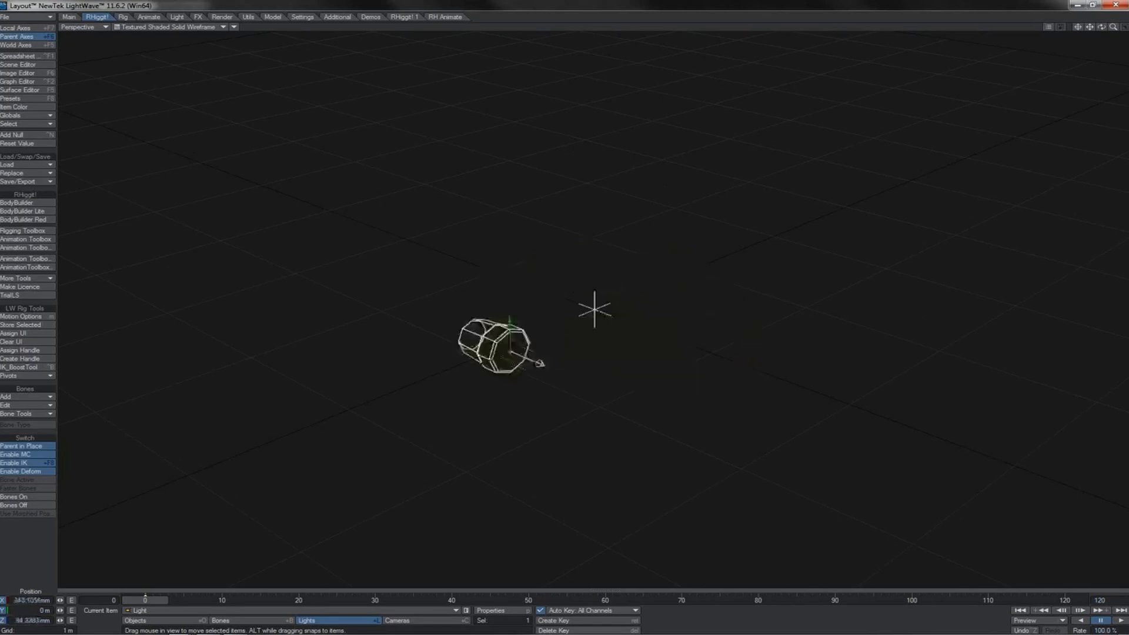
left_click_drag(510, 352, 938, 378)
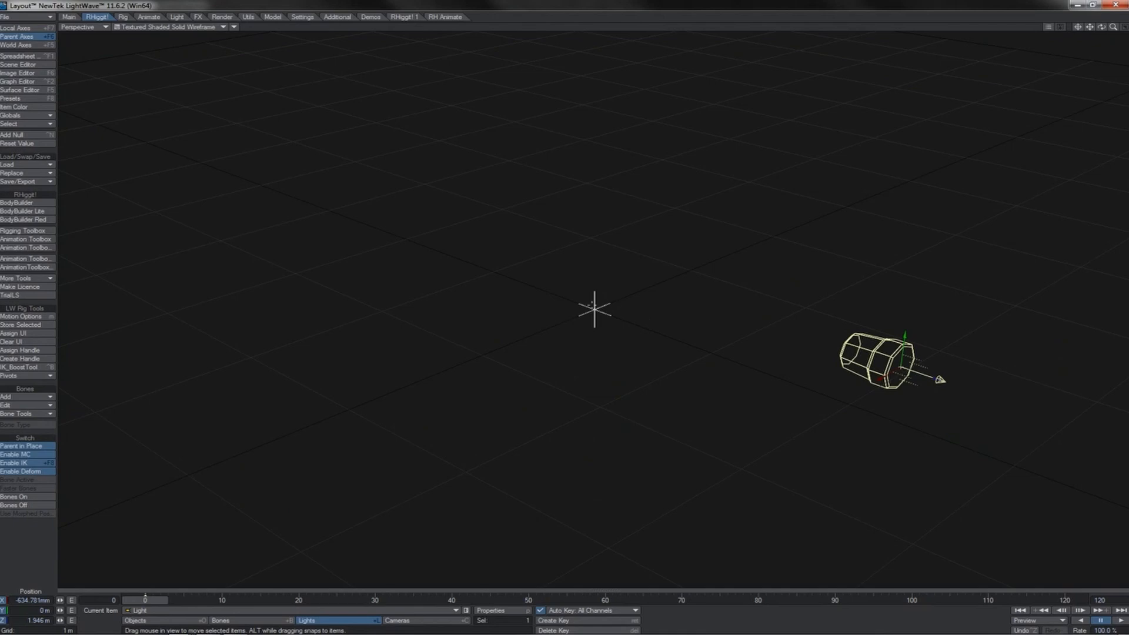
Step: Scale the parent null down to 0.014 on all axes, drawing its light in with it
left_click(592, 305)
key("shift+h")
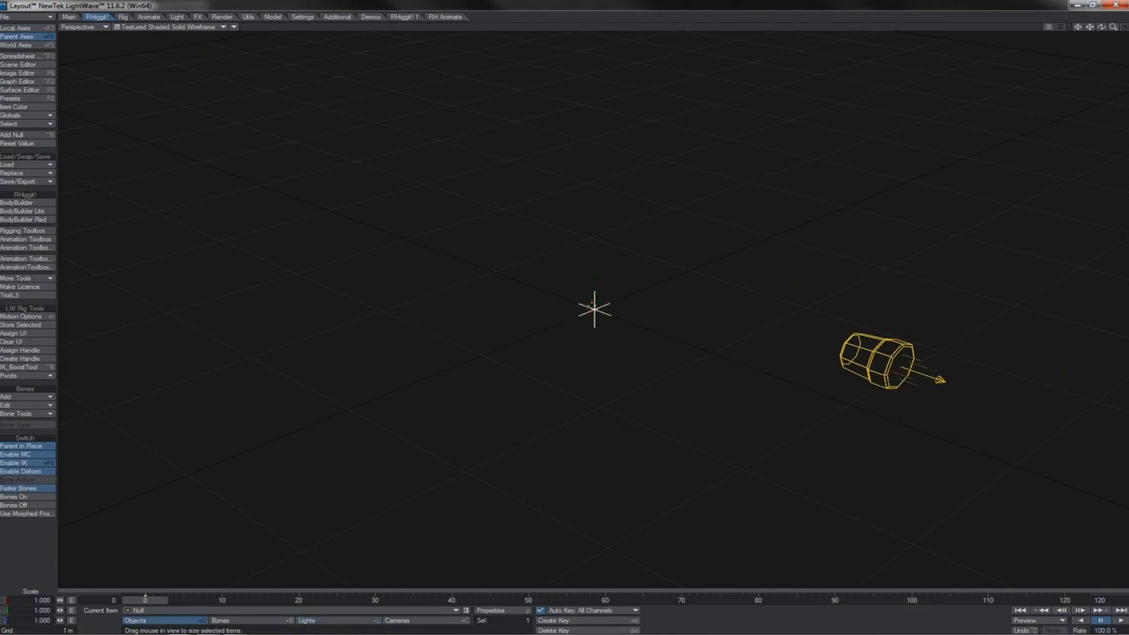
left_click_drag(595, 307, 536, 308)
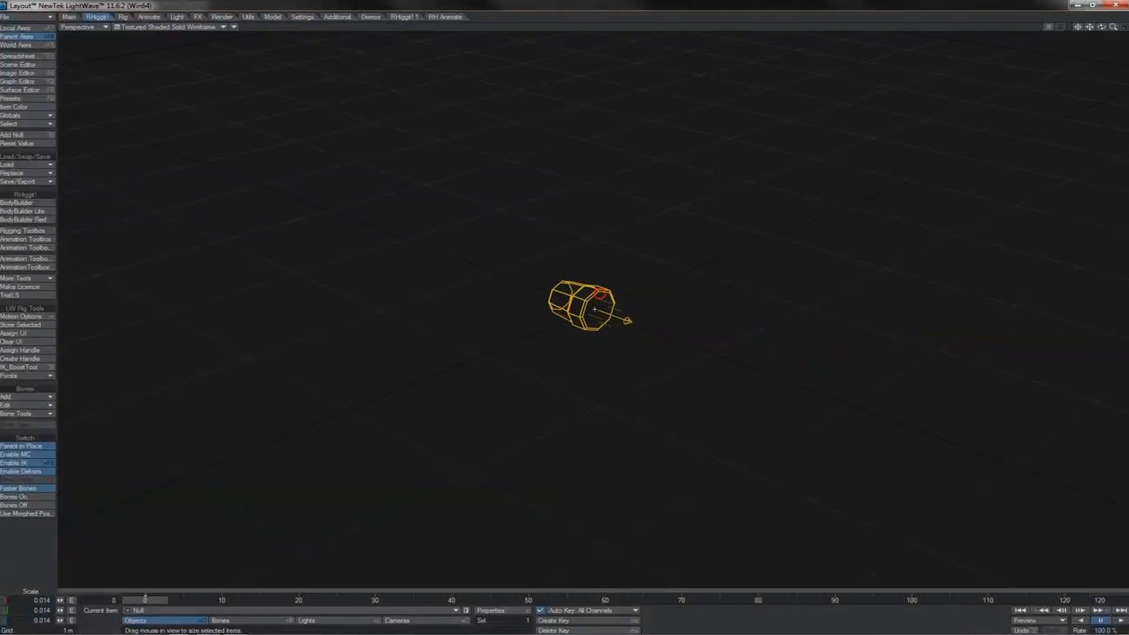
Step: Move the light under the scaled null to about -2.4 m in X and 17.4 m in Z
left_click(600, 295)
left_click_drag(660, 359, 441, 402)
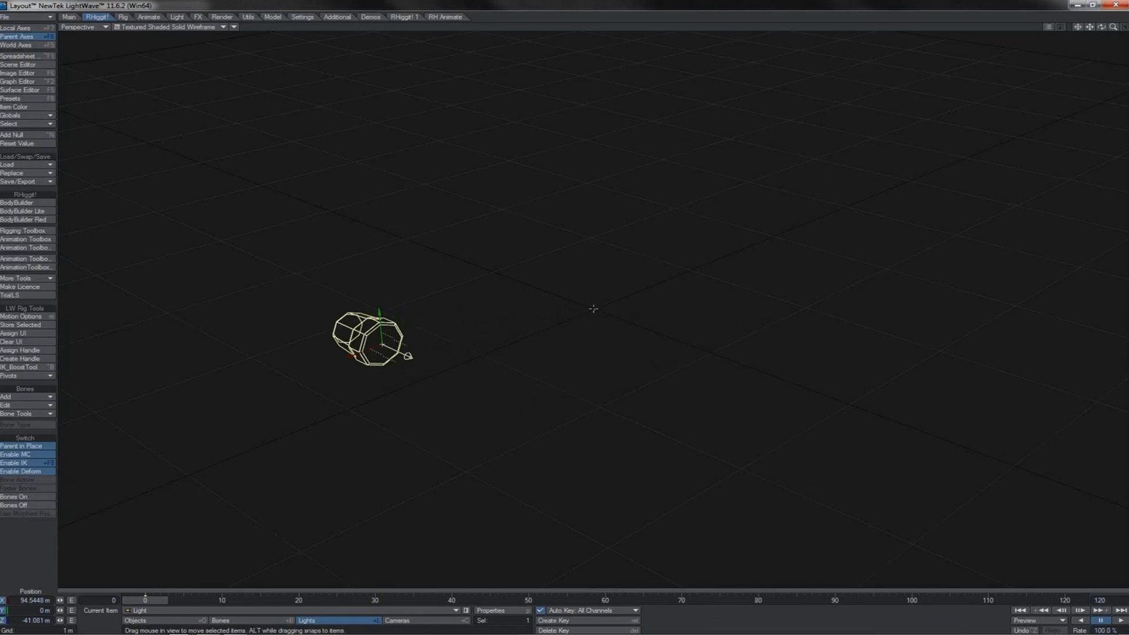
left_click_drag(594, 308, 616, 304)
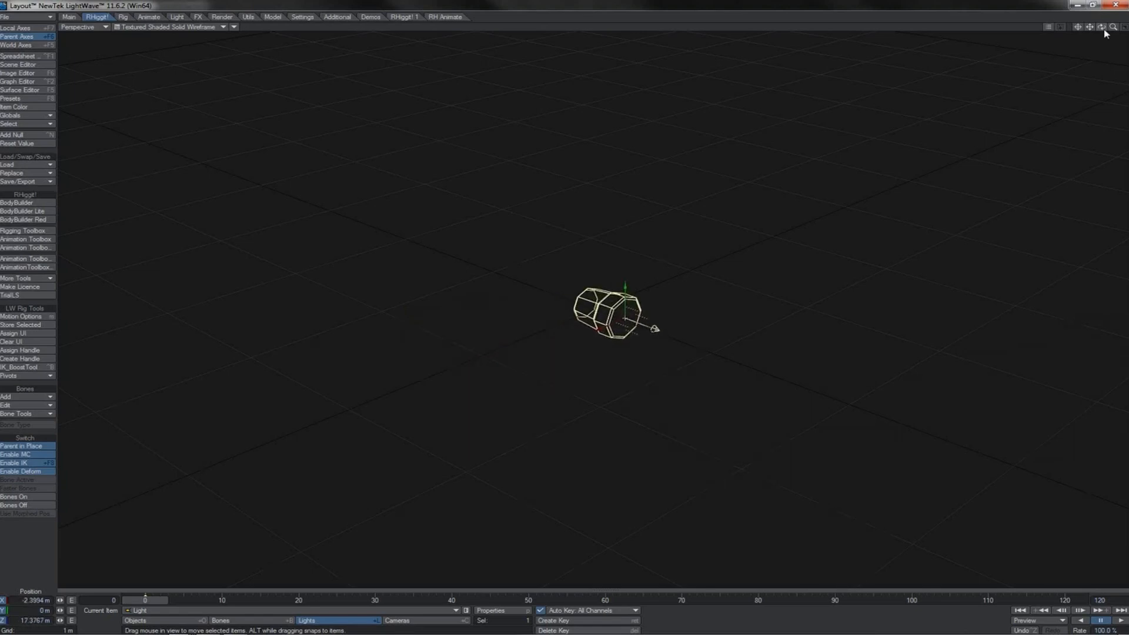